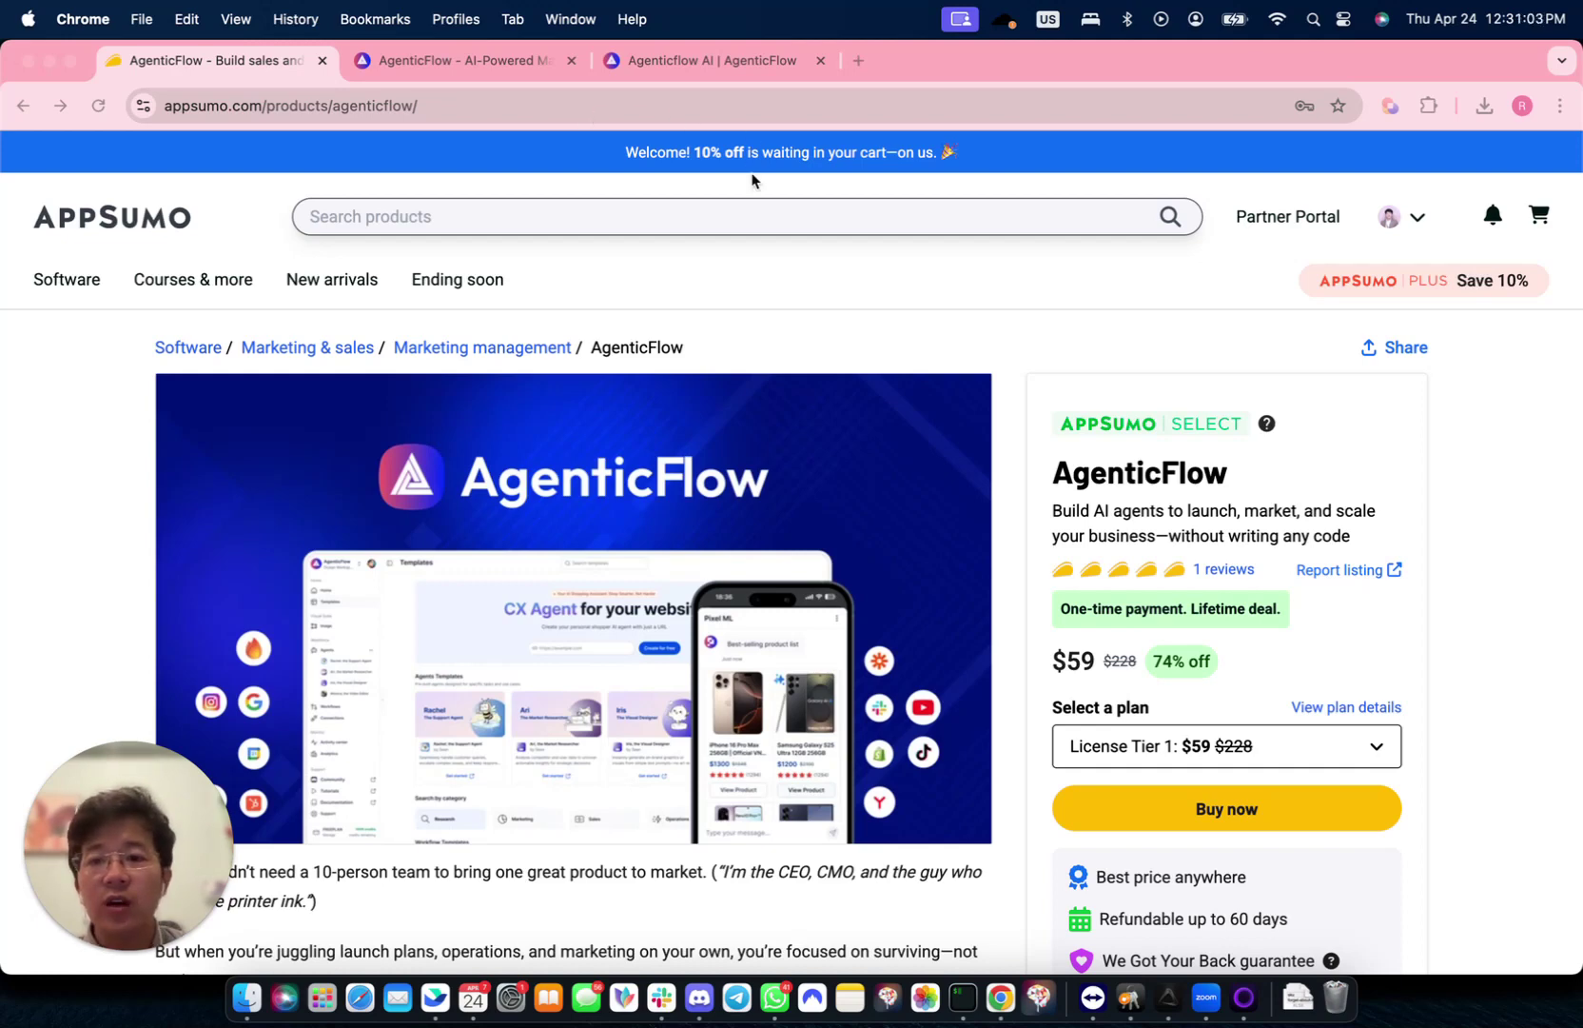
# - Open agenticflow.ai in a new browser tab to reach its Templates page
pyautogui.click(858, 60)
pyautogui.write('agenticflow.ai')
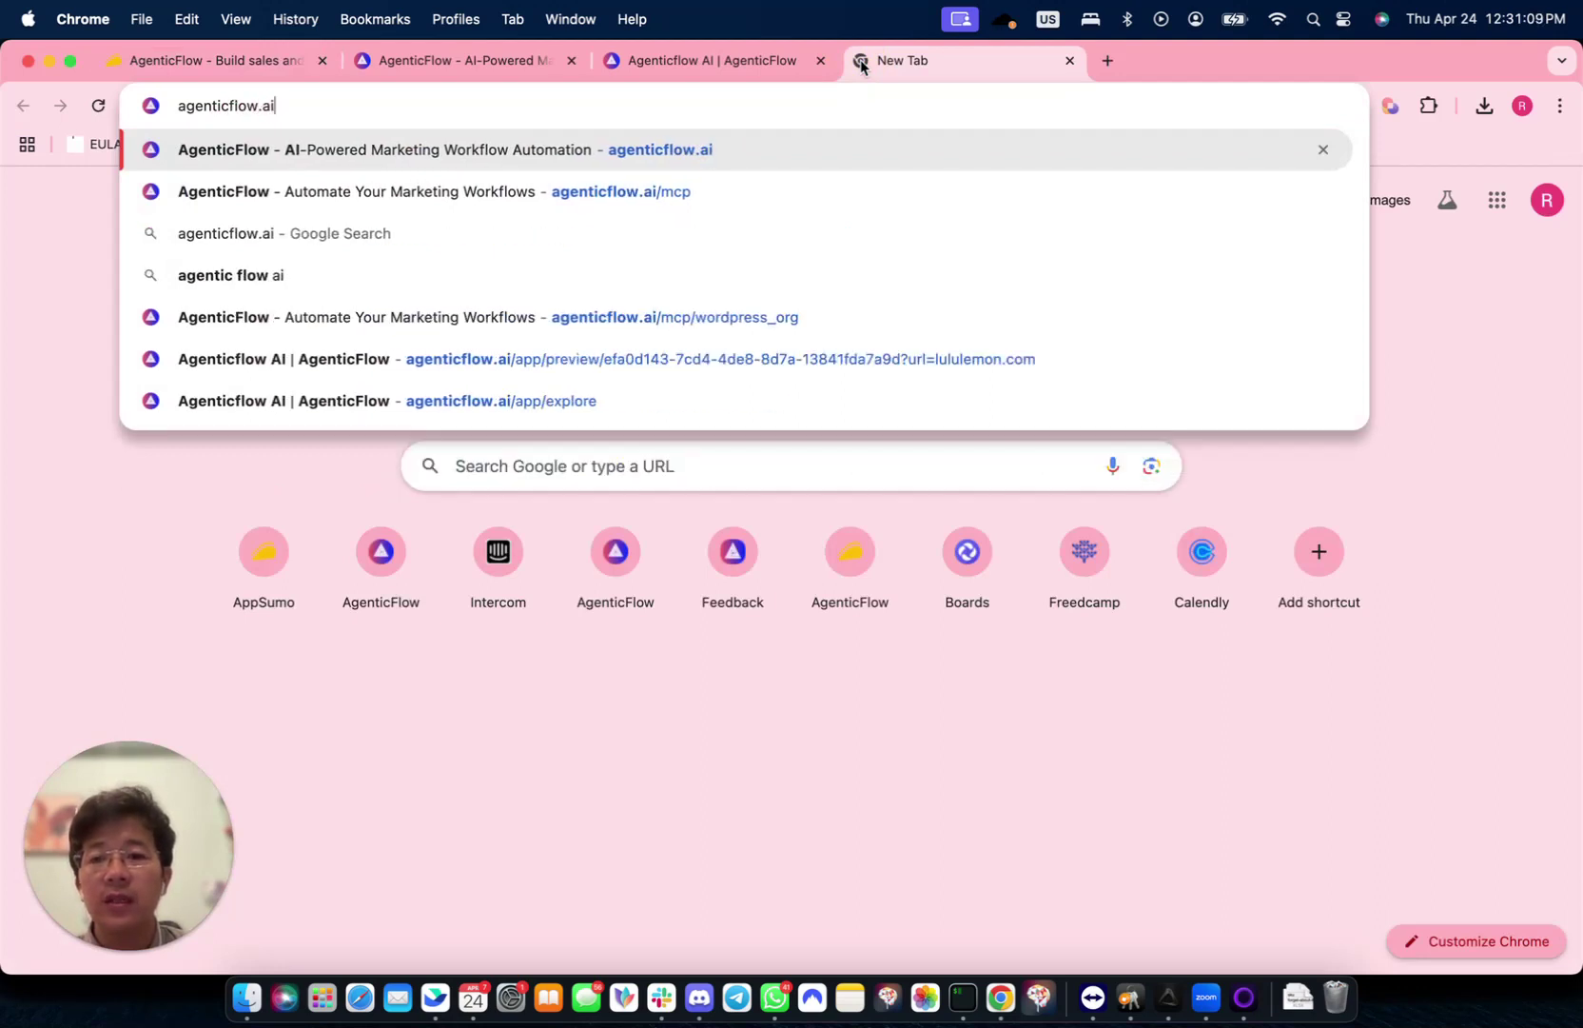
pyautogui.press('Return')
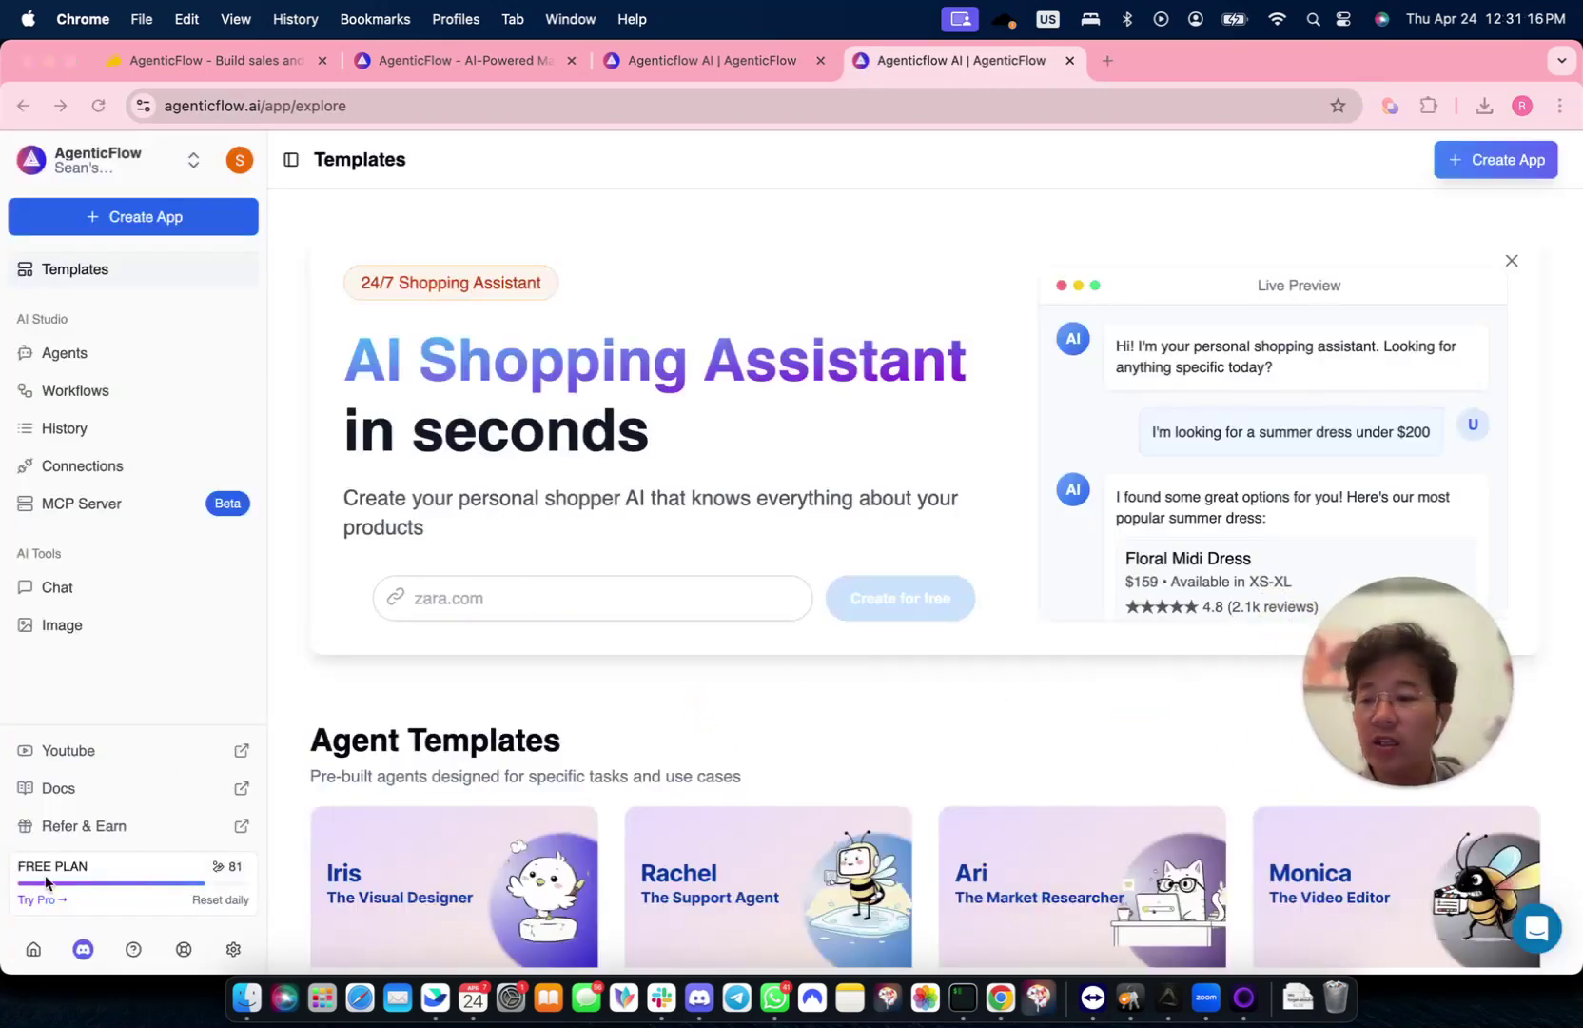
# - Open the AgenticFlow public homepage from the sidebar's home icon
pyautogui.click(34, 949)
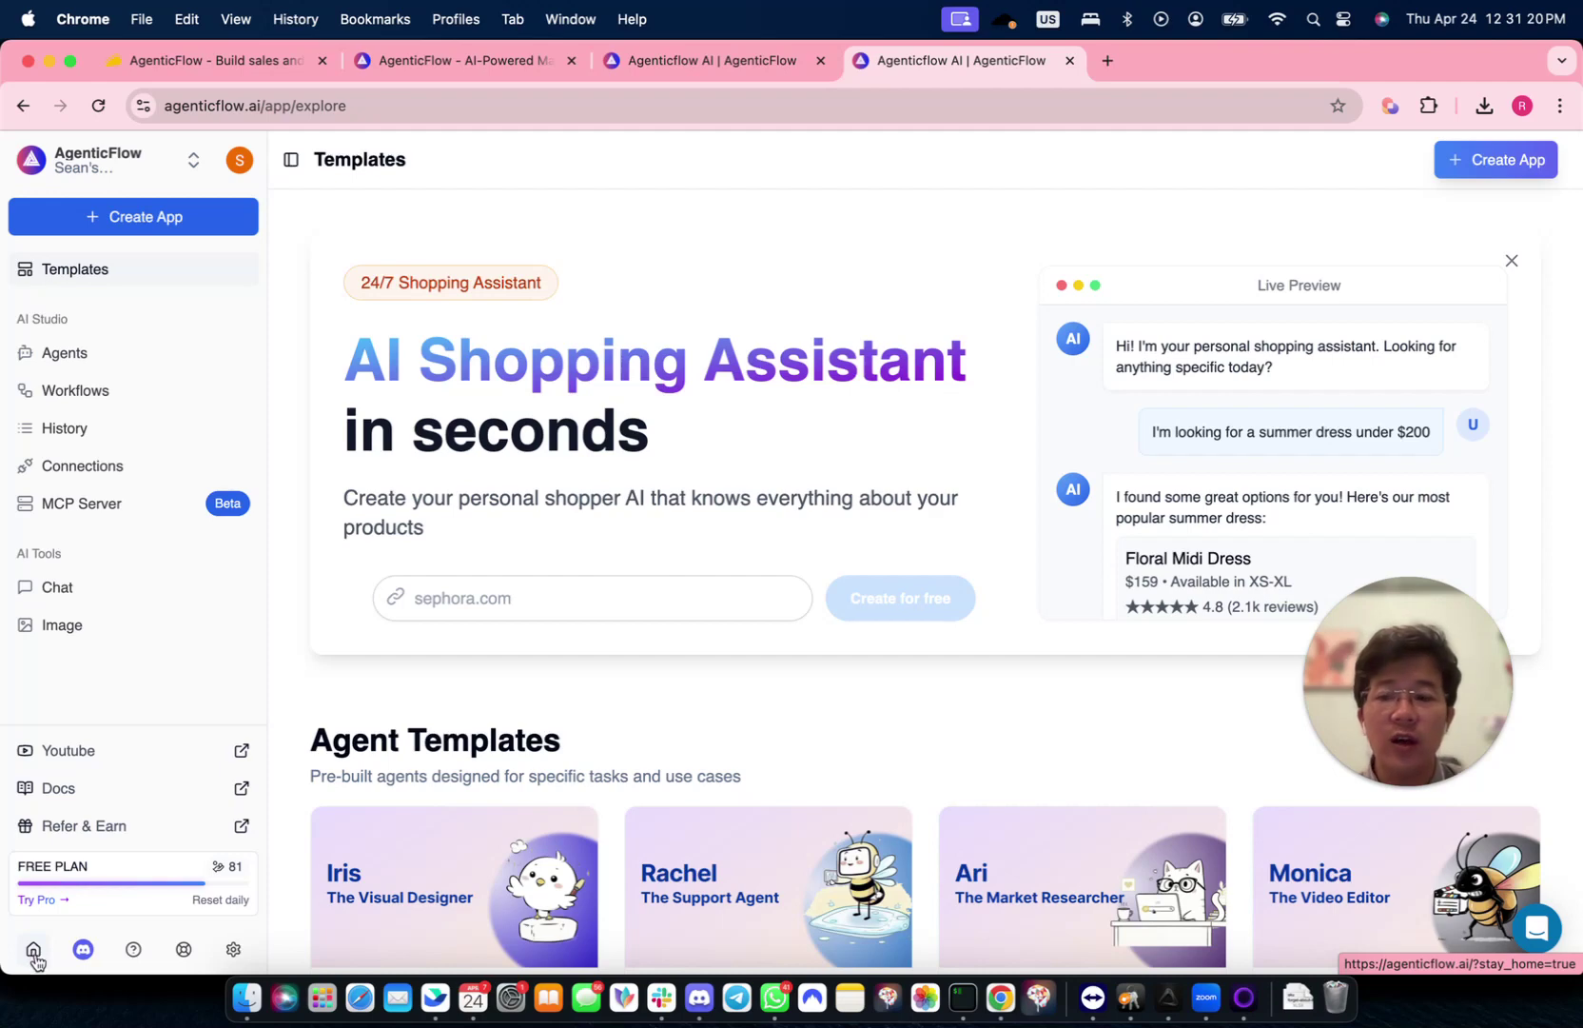
pyautogui.click(34, 950)
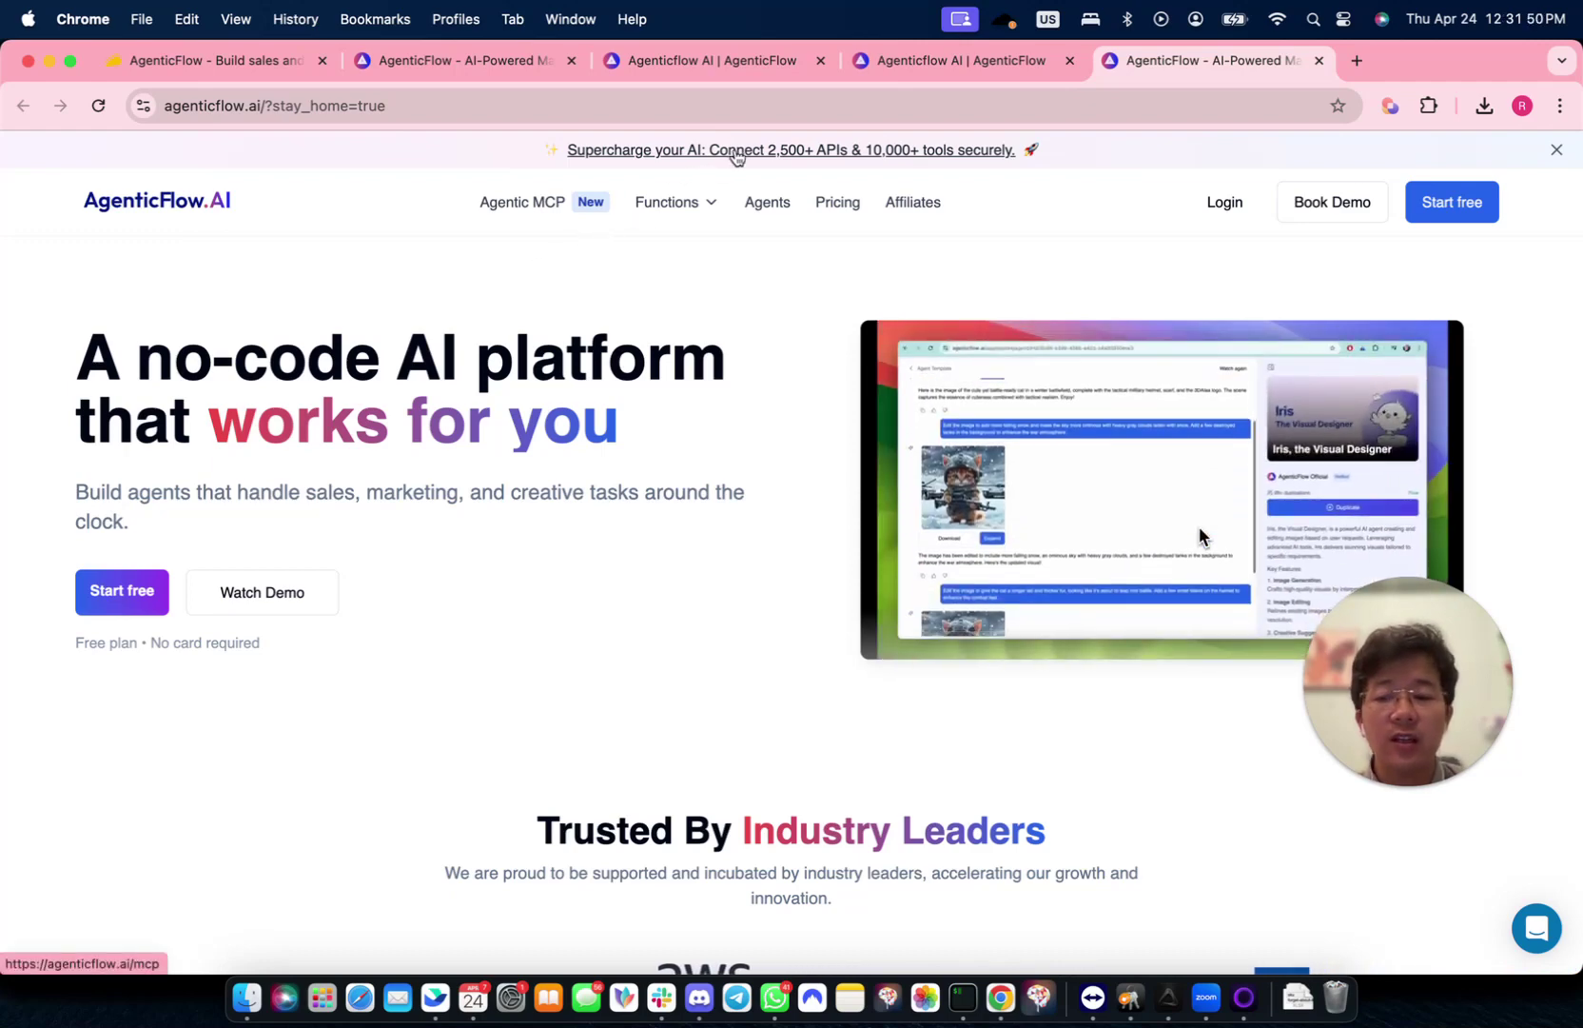
# - Open the 'Supercharge your AI' MCP page and scroll down to its tools catalogue
pyautogui.click(736, 152)
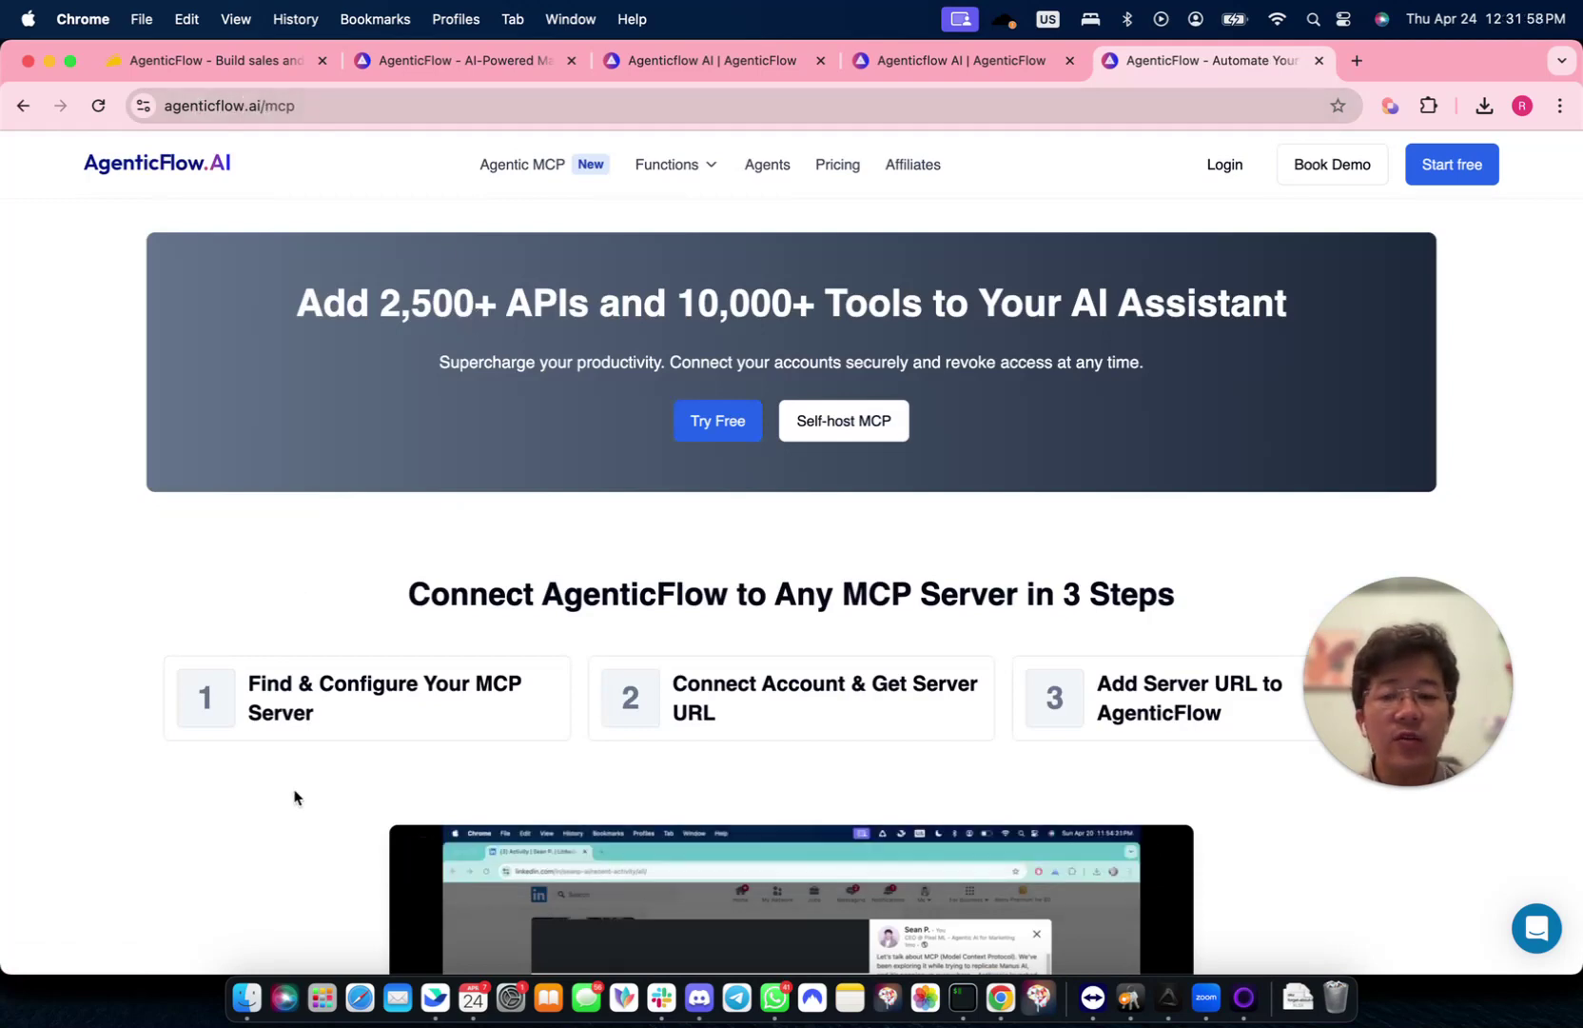
pyautogui.scroll(-5, 295, 797)
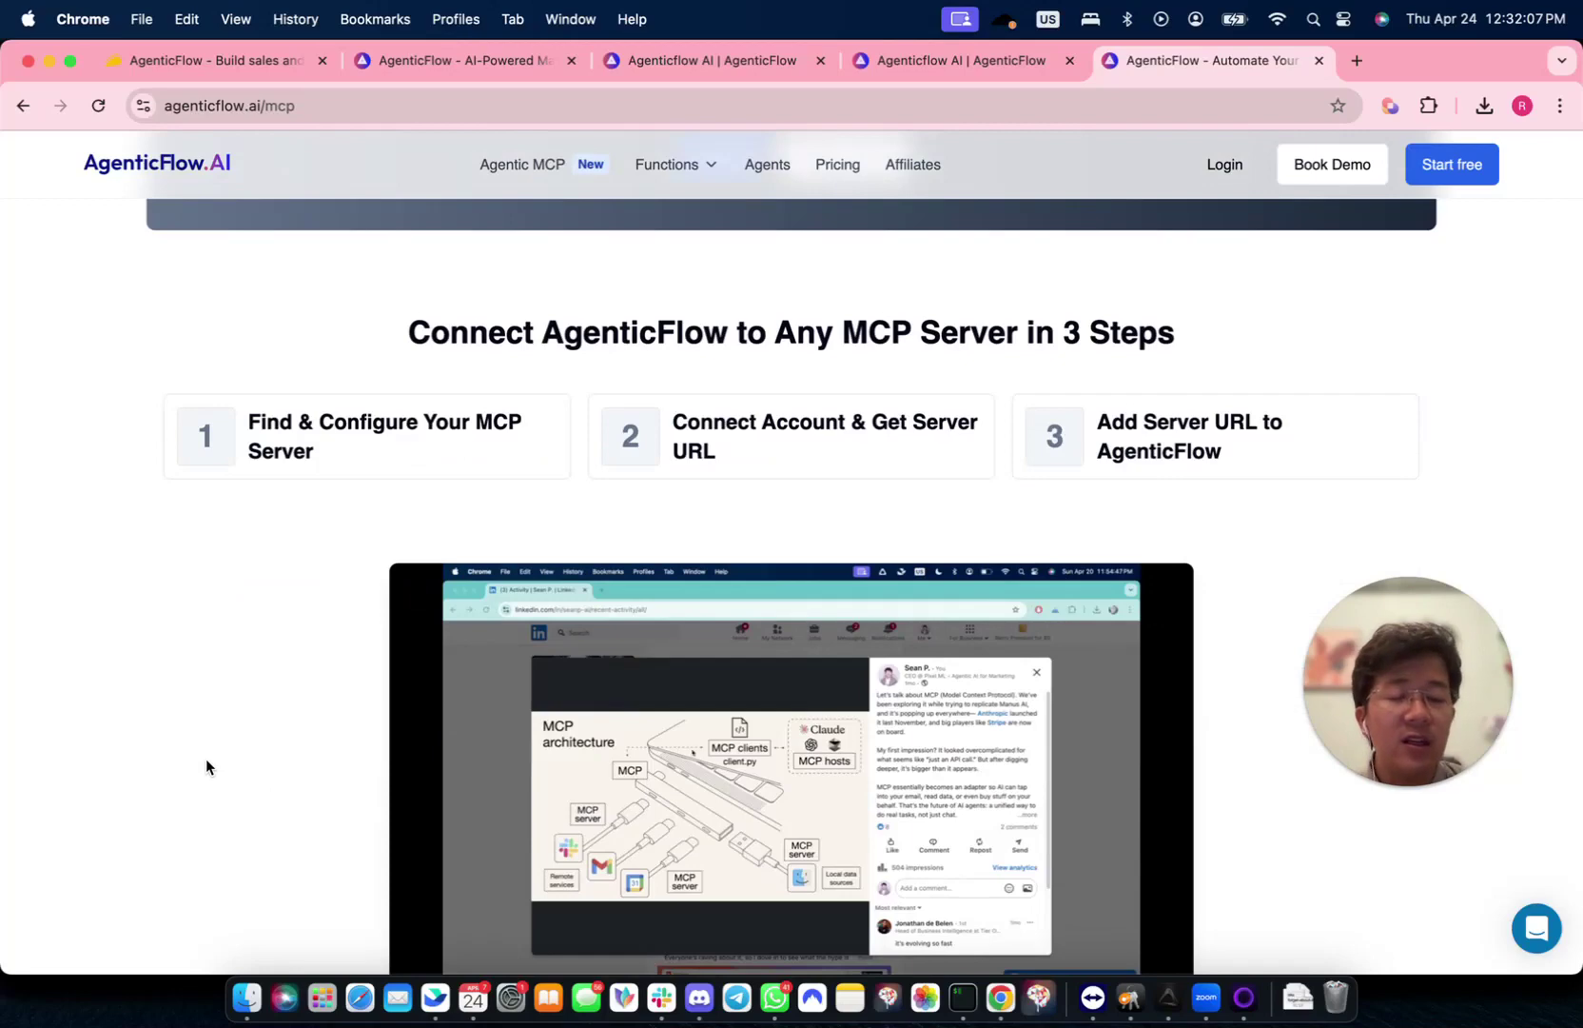
pyautogui.scroll(-12, 207, 764)
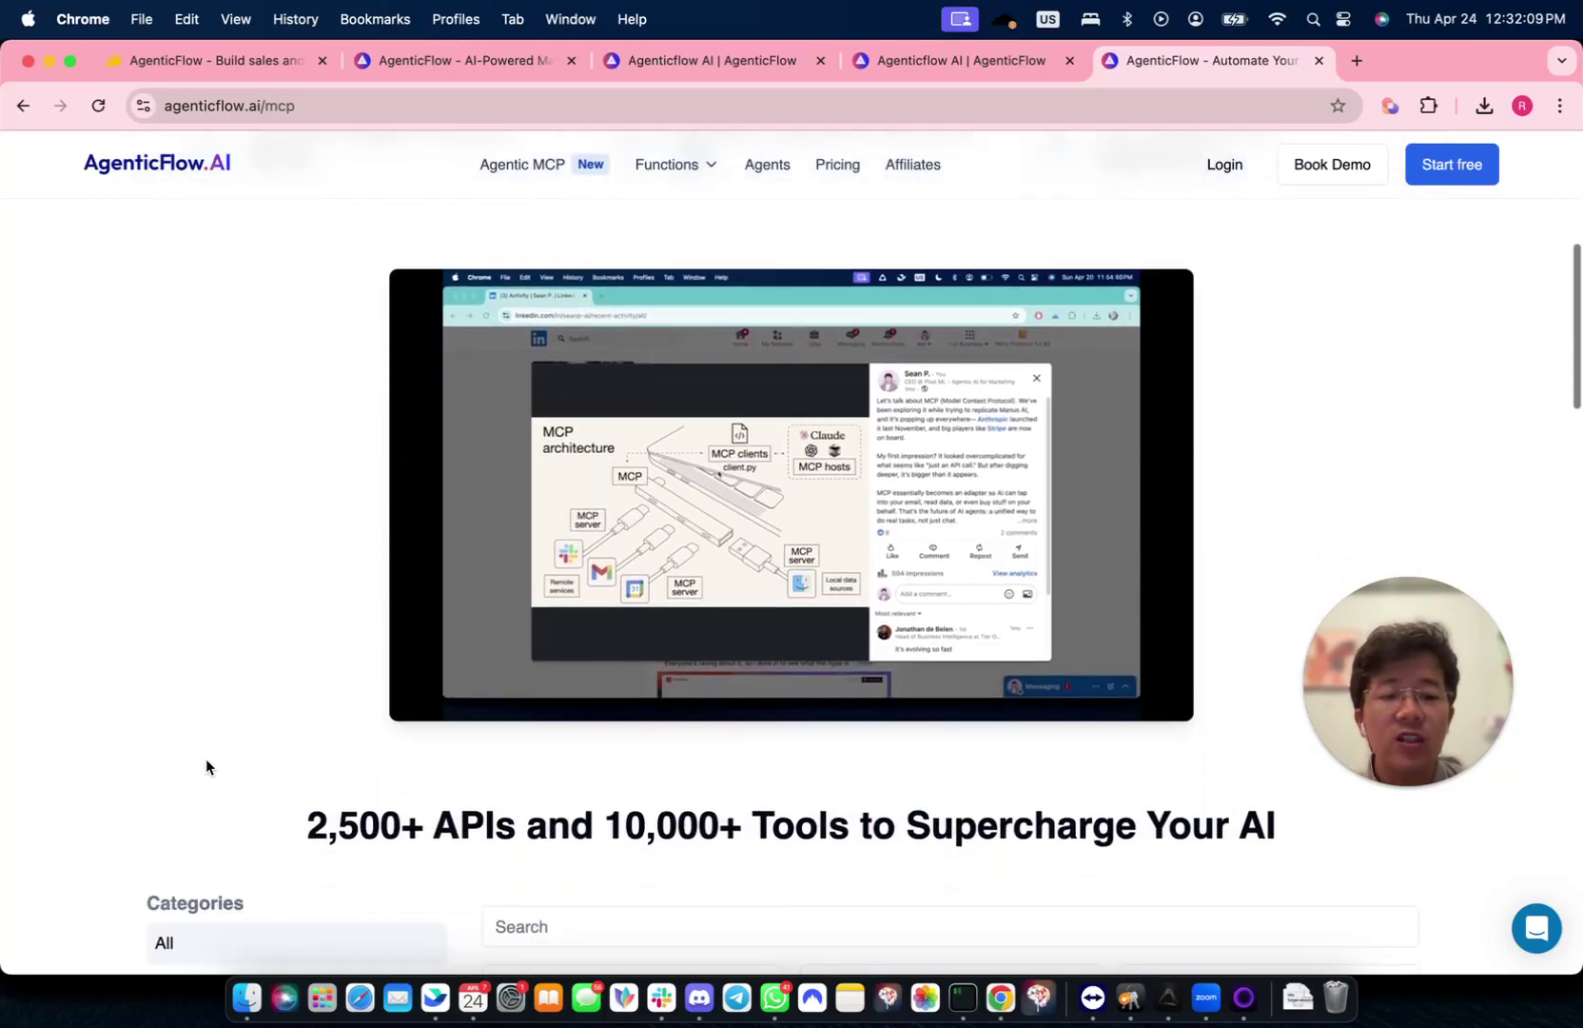
pyautogui.scroll(-6, 205, 759)
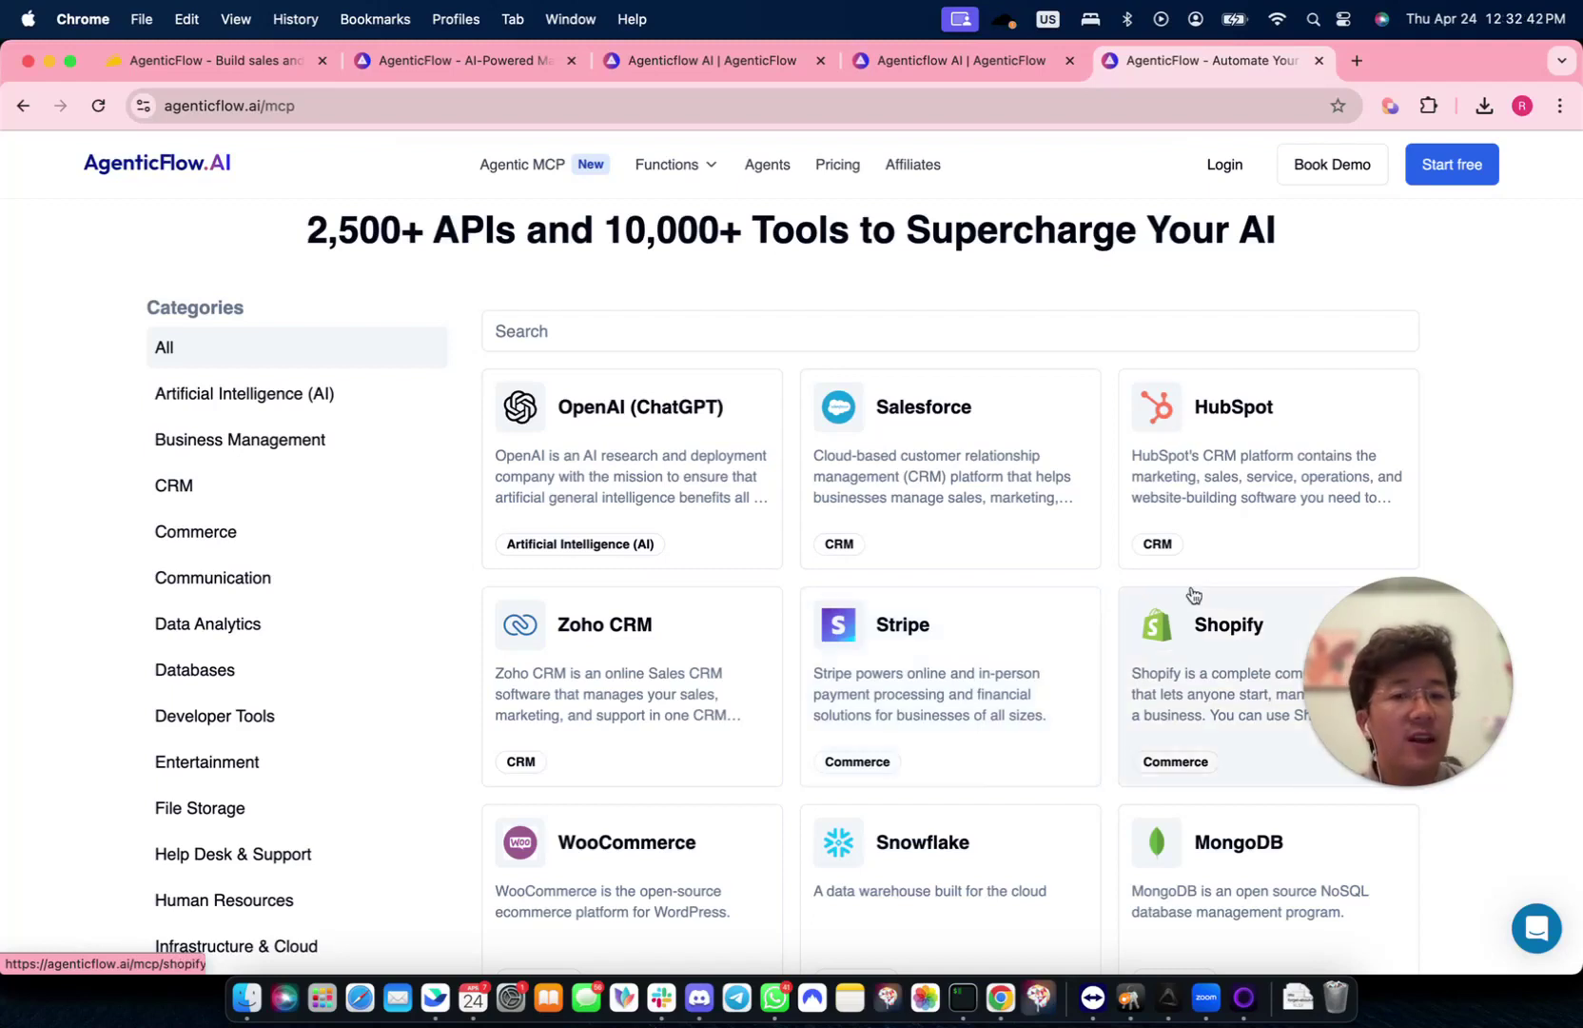
# - Search the tool catalogue for 'Google Doc' and open the Google Docs MCP page
pyautogui.click(902, 330)
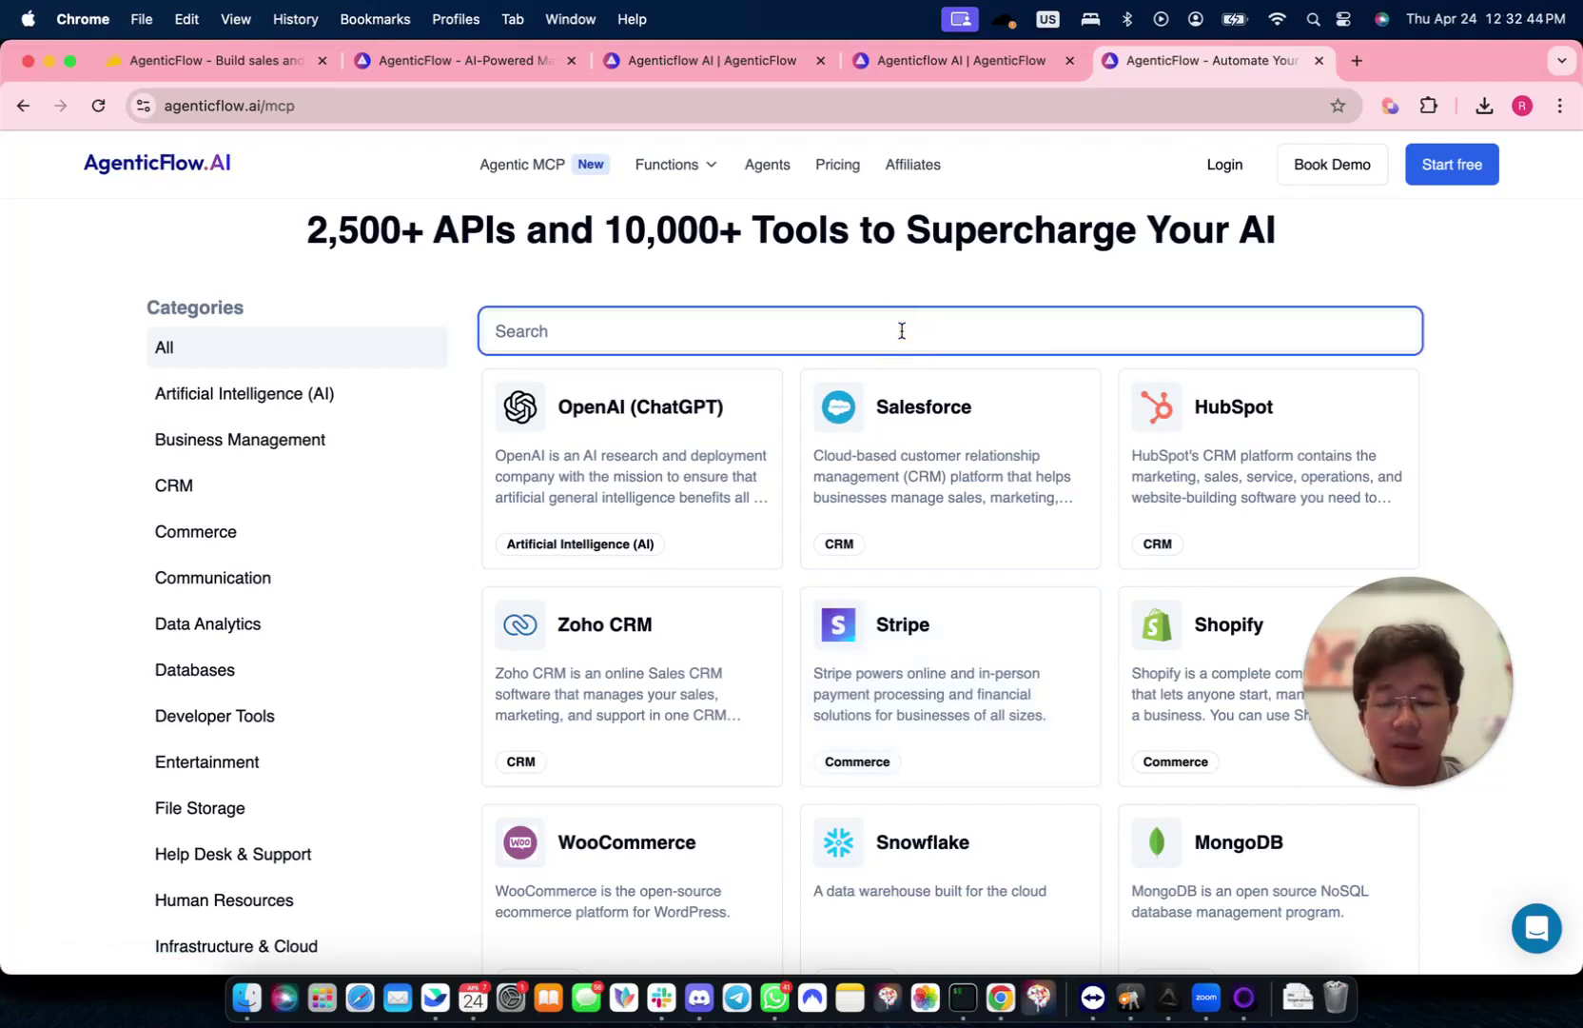
pyautogui.write('Google Docs')
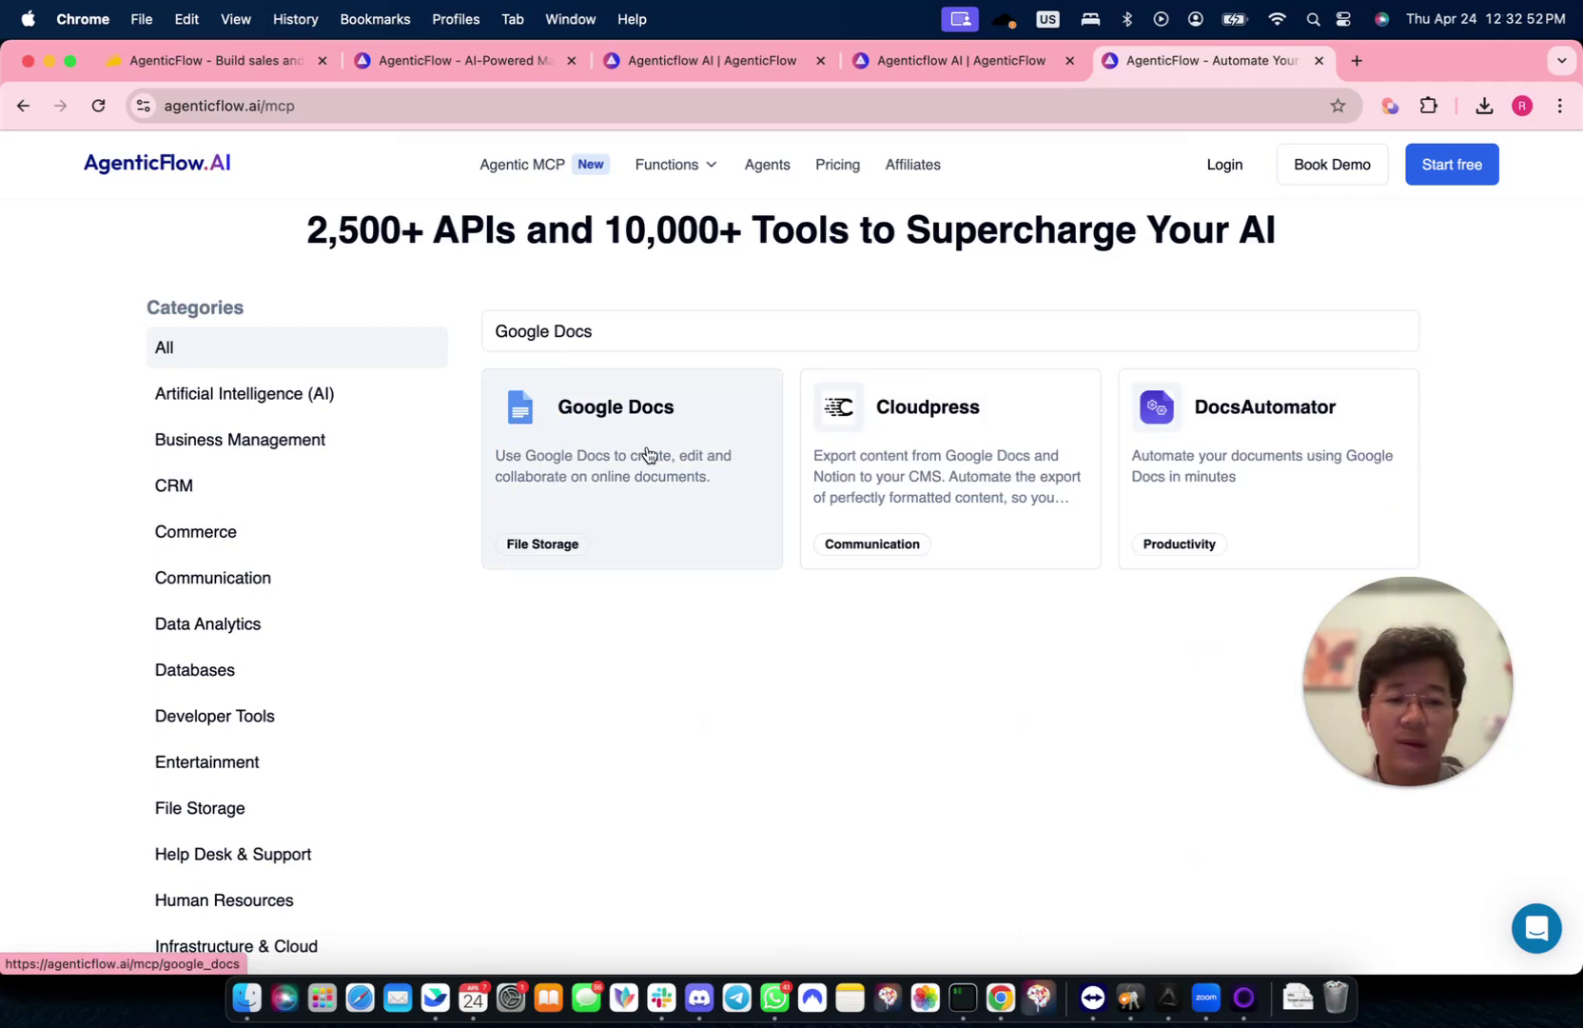
pyautogui.click(647, 455)
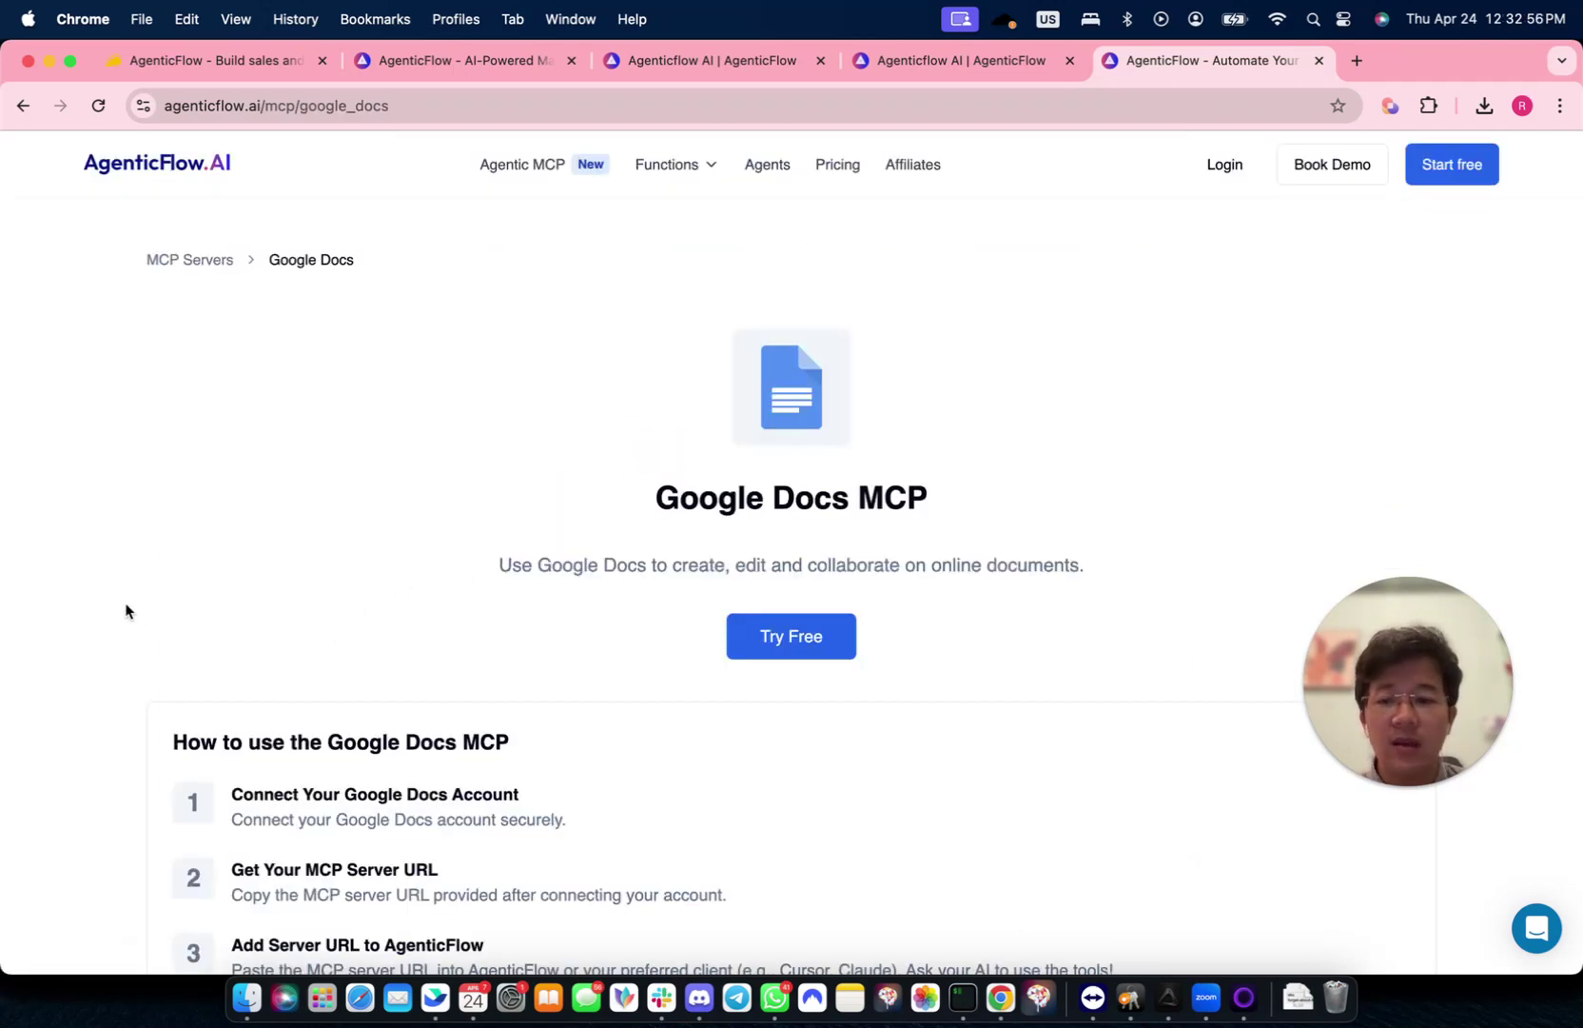
# - Scroll through the Google Docs MCP page to review its 8 actions
pyautogui.scroll(-4, 127, 610)
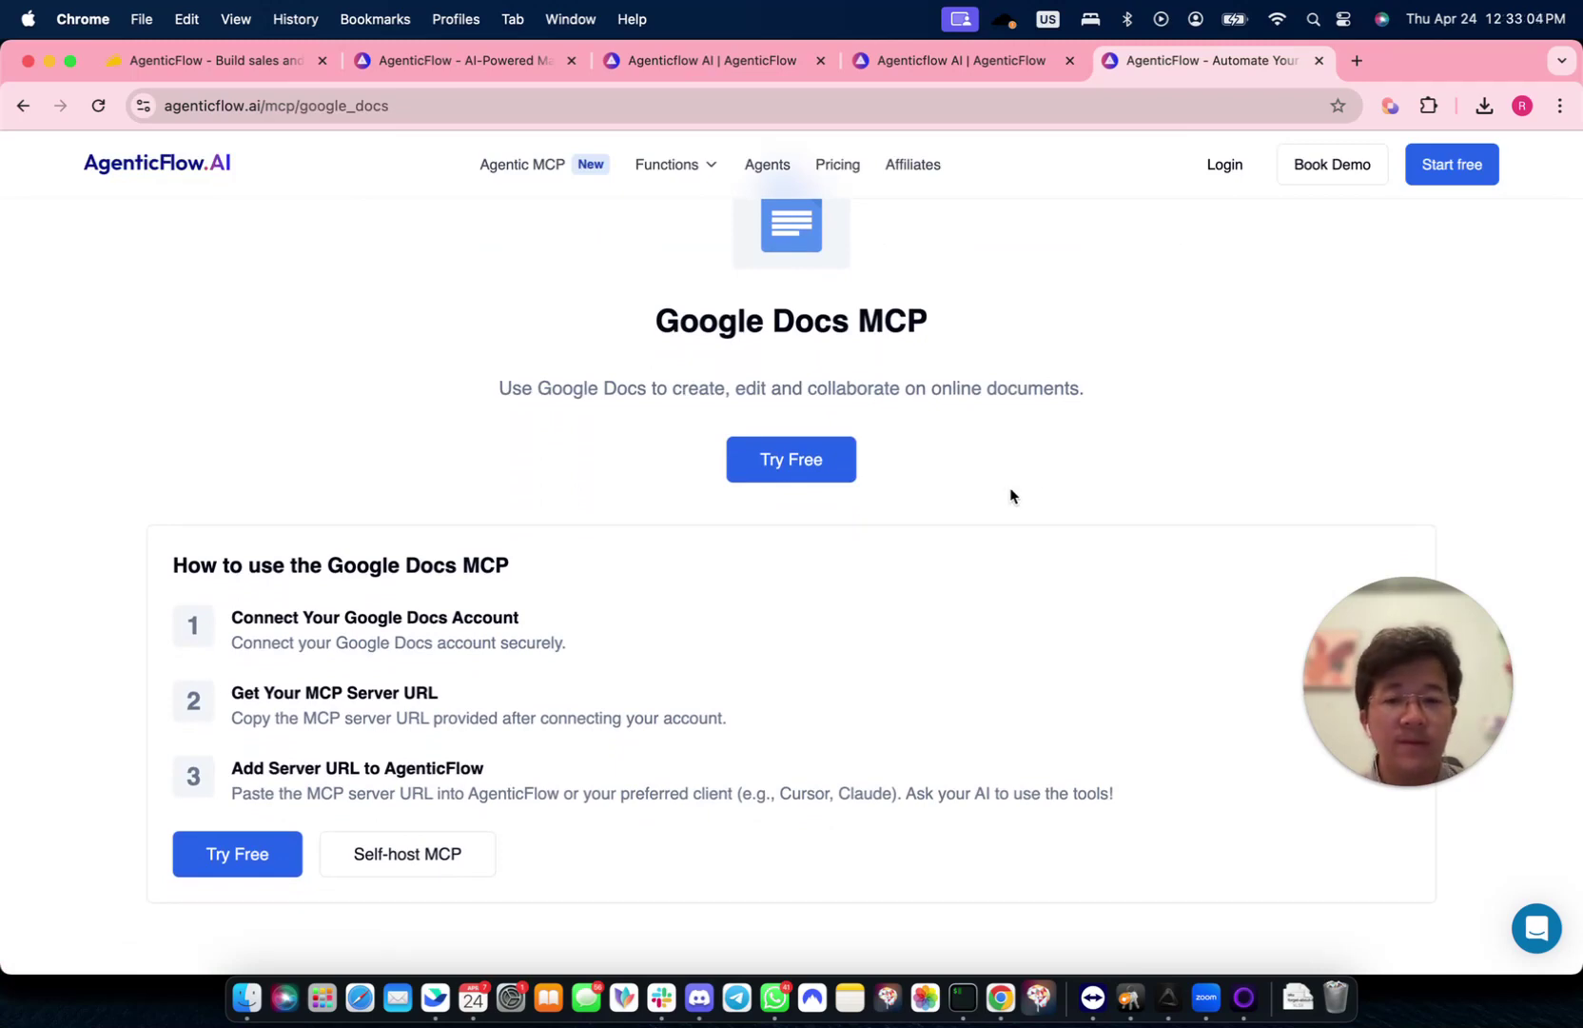
pyautogui.scroll(-7, 1010, 495)
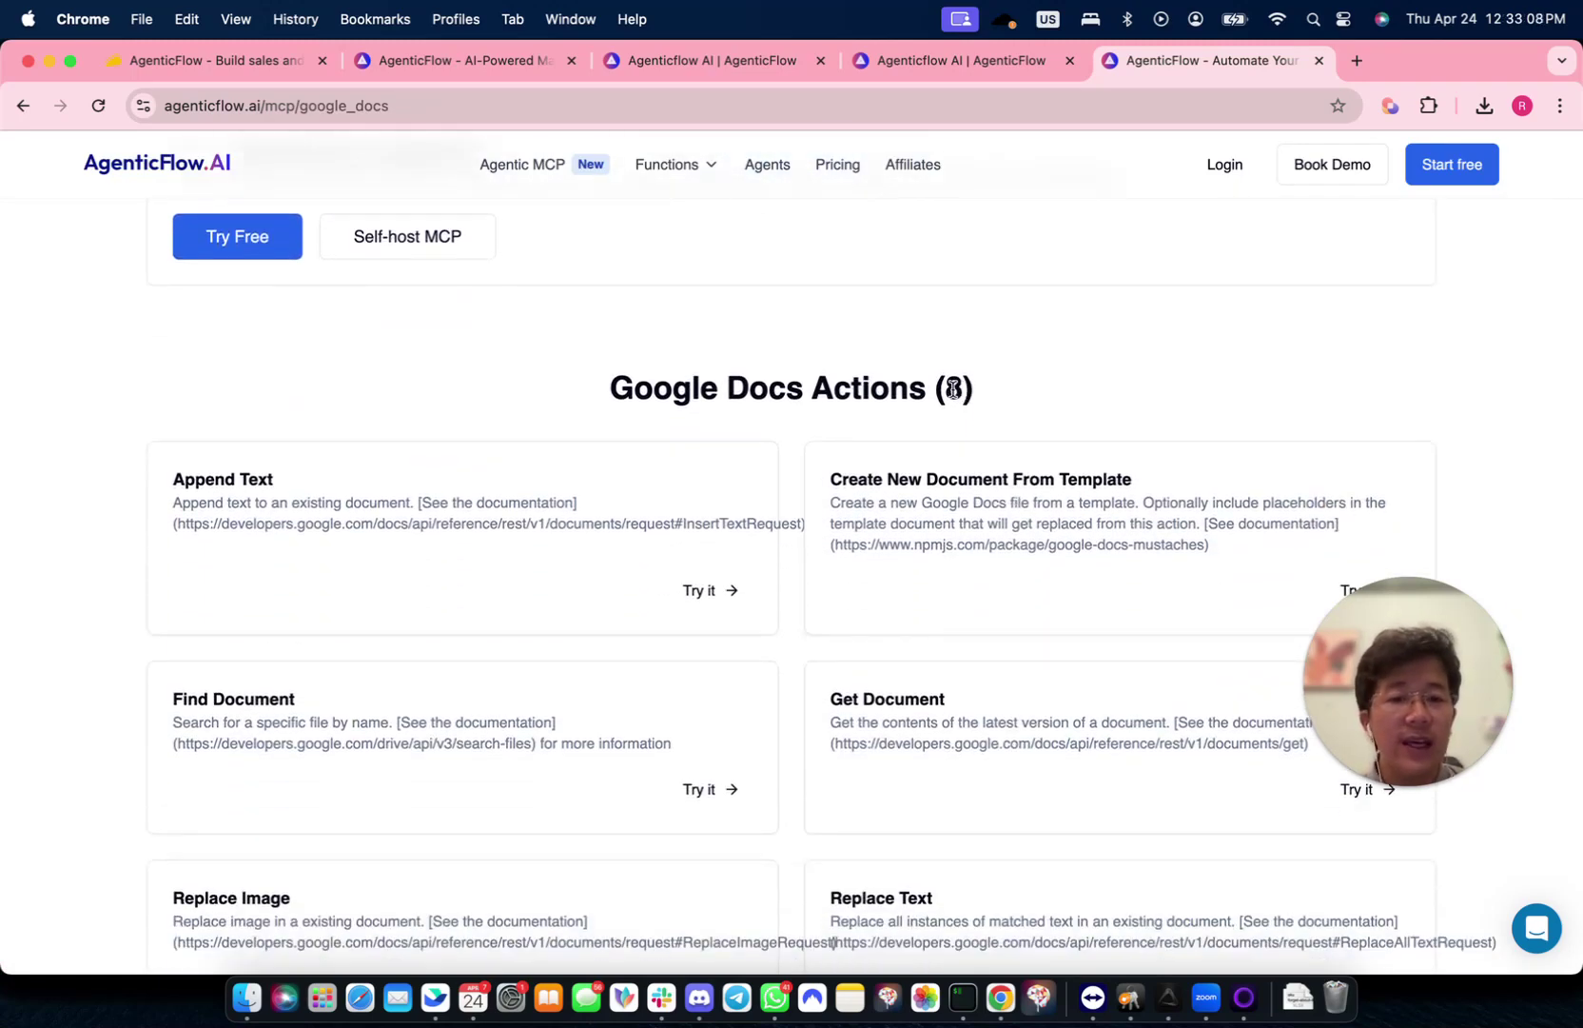
pyautogui.scroll(-3, 954, 390)
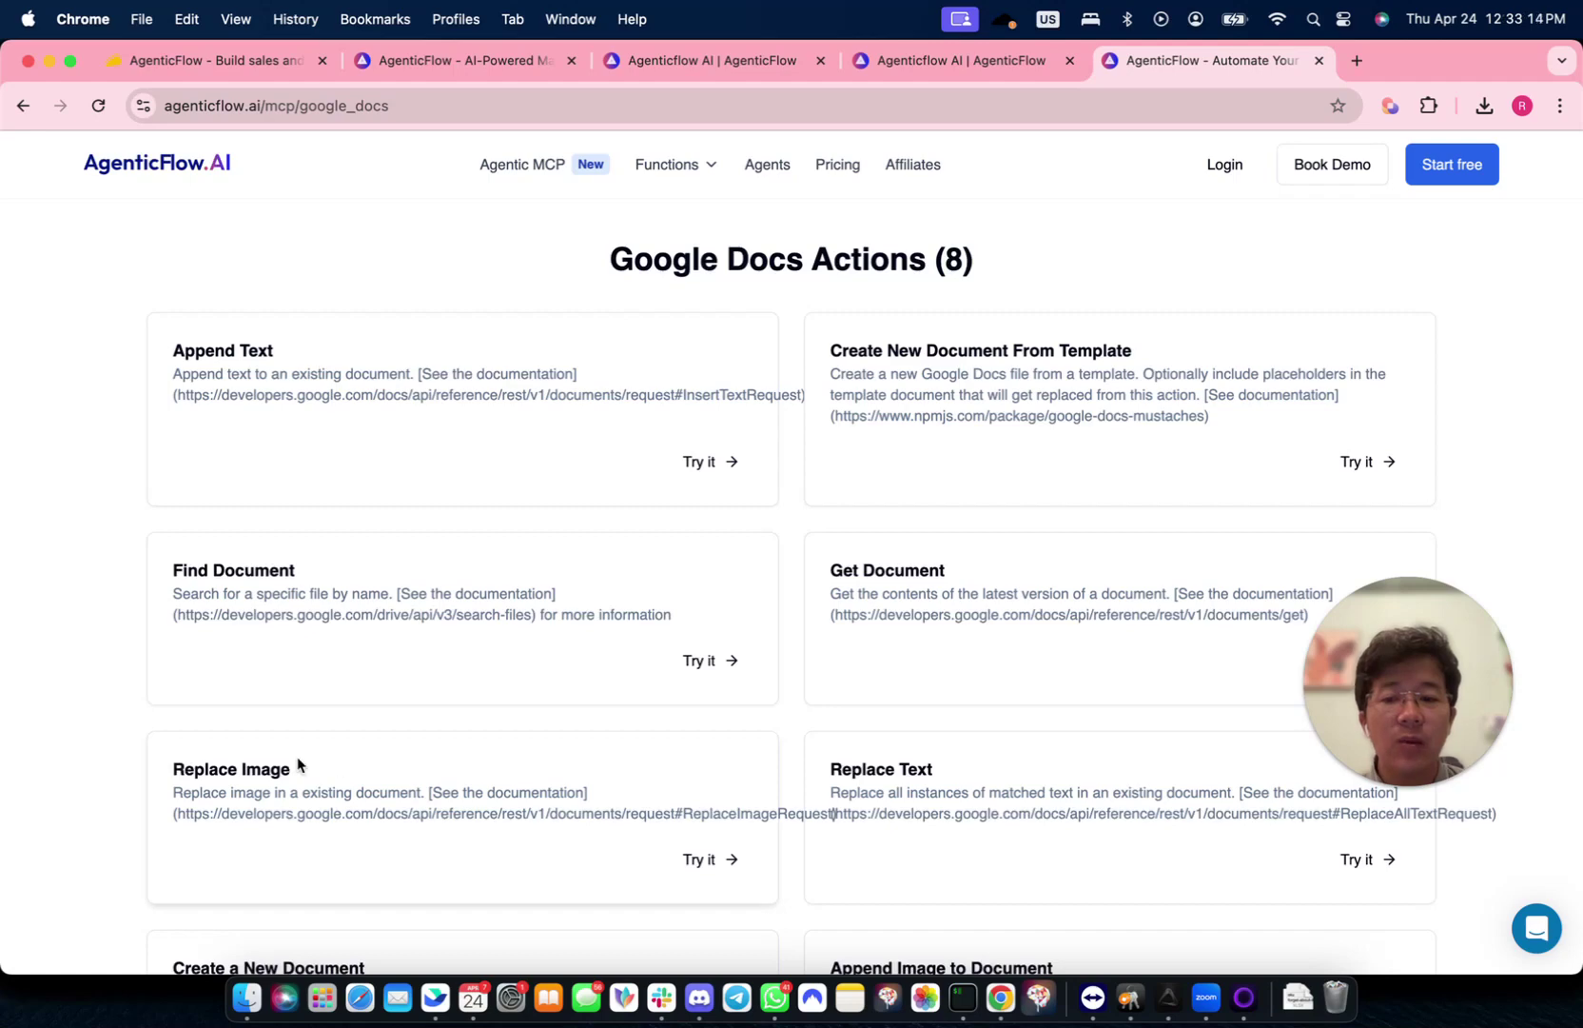
pyautogui.scroll(-1, 700, 740)
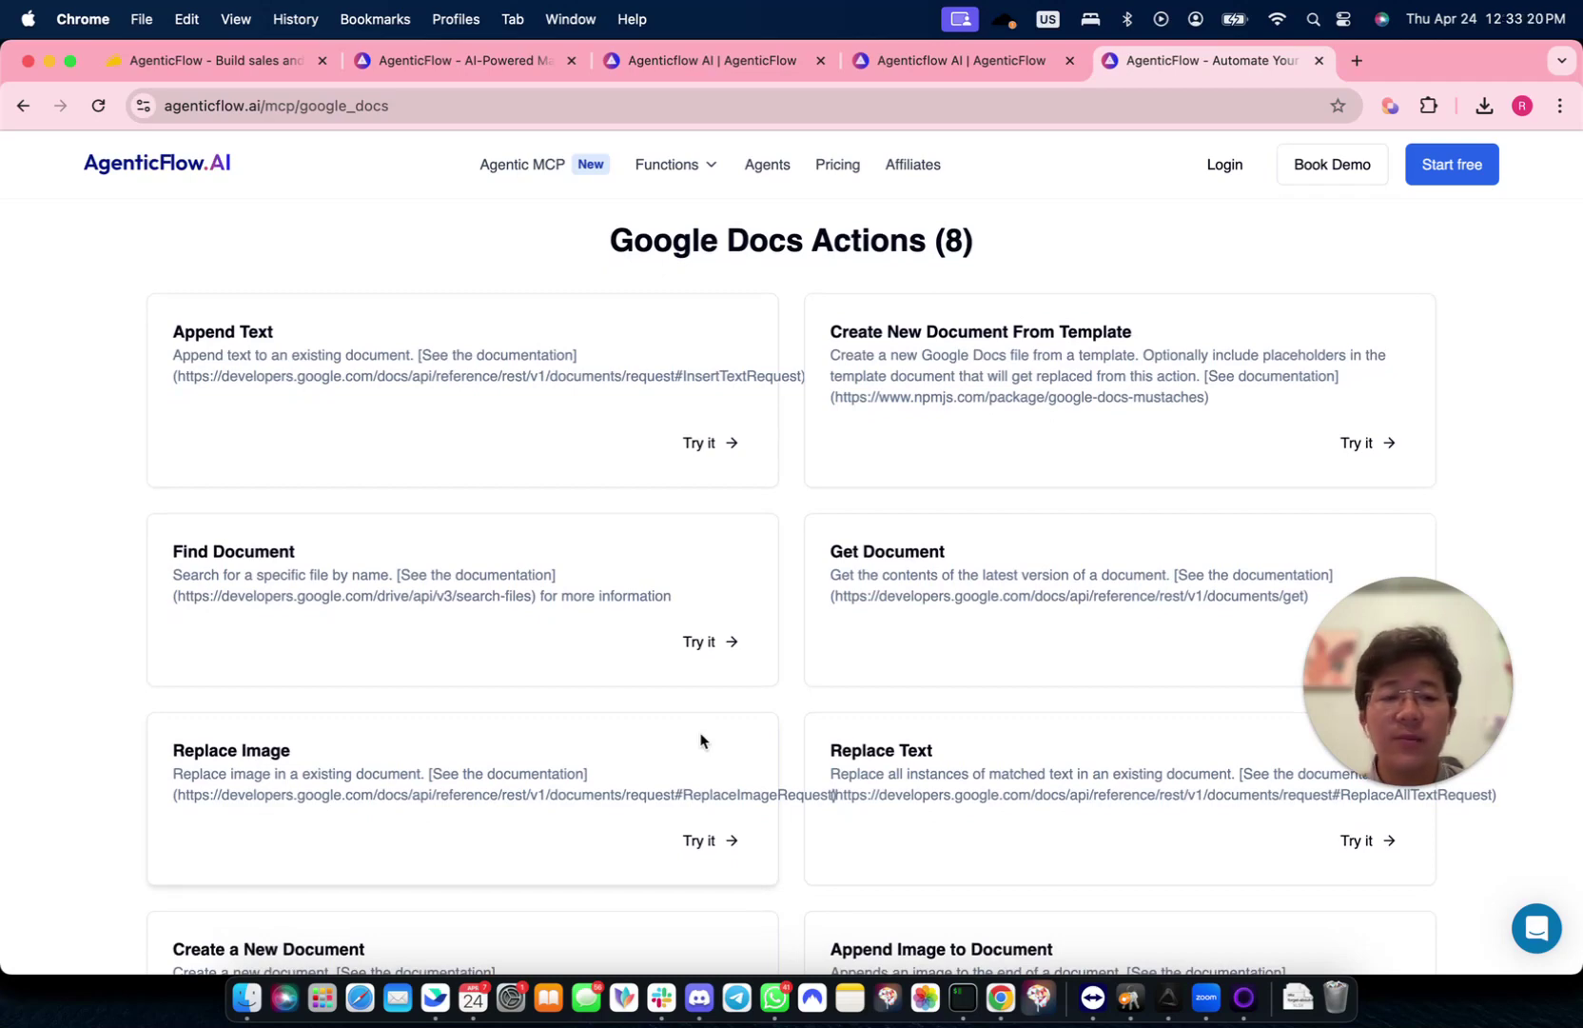
pyautogui.scroll(10, 700, 740)
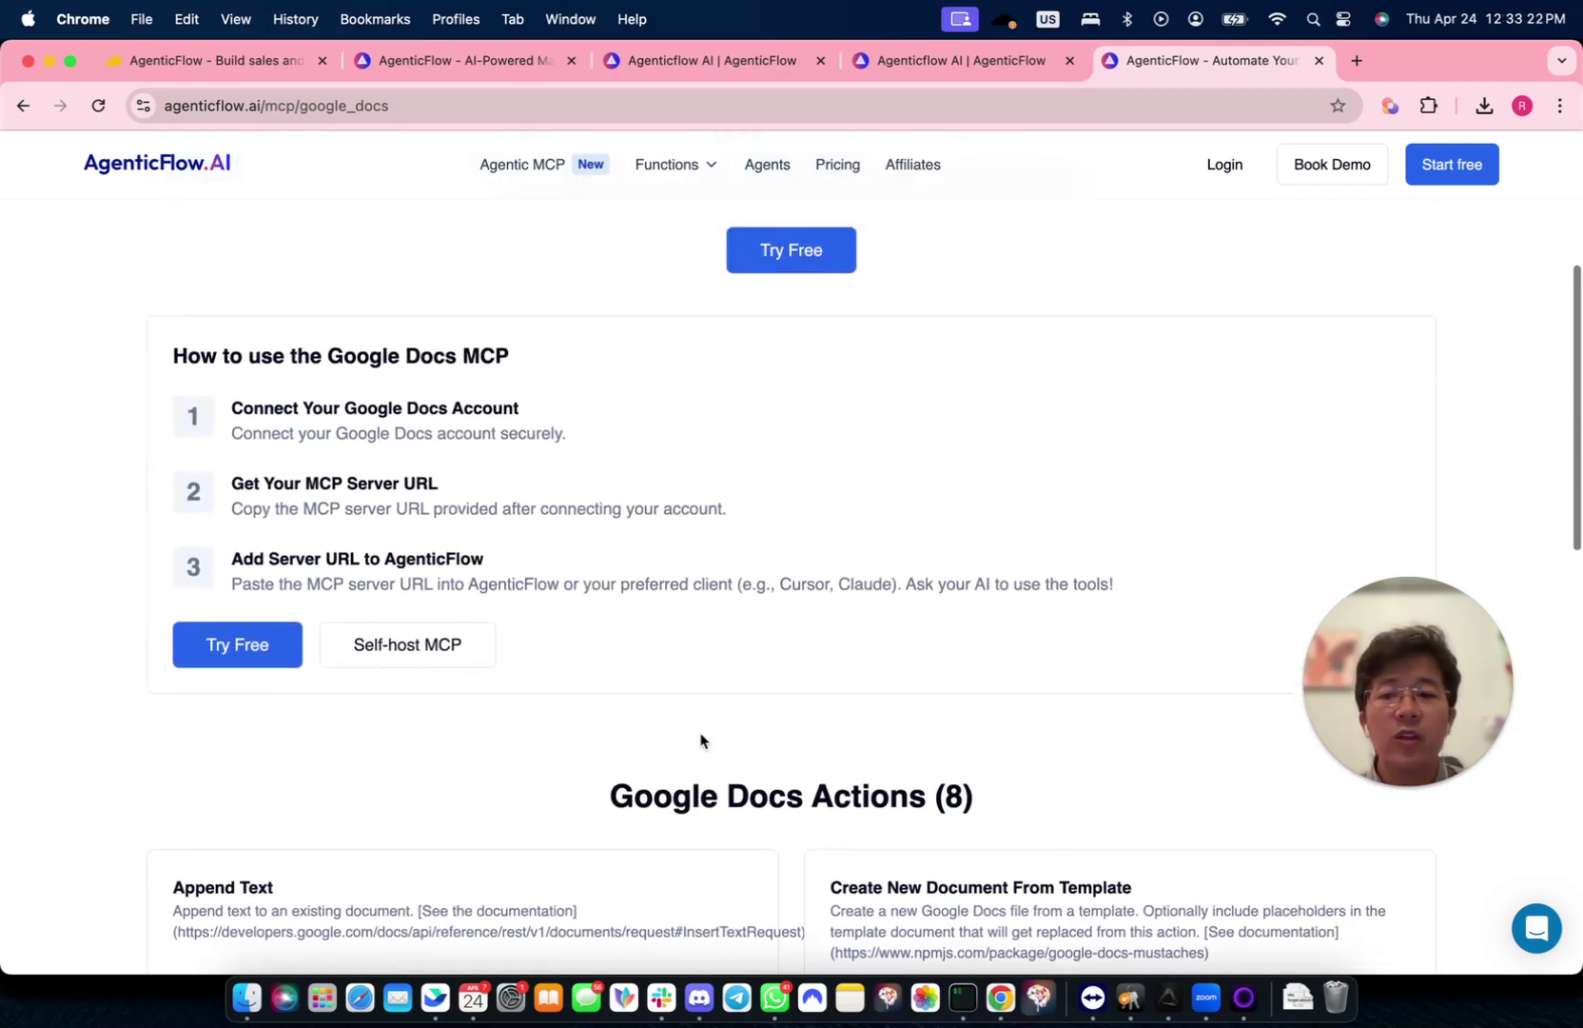
pyautogui.scroll(1, 700, 740)
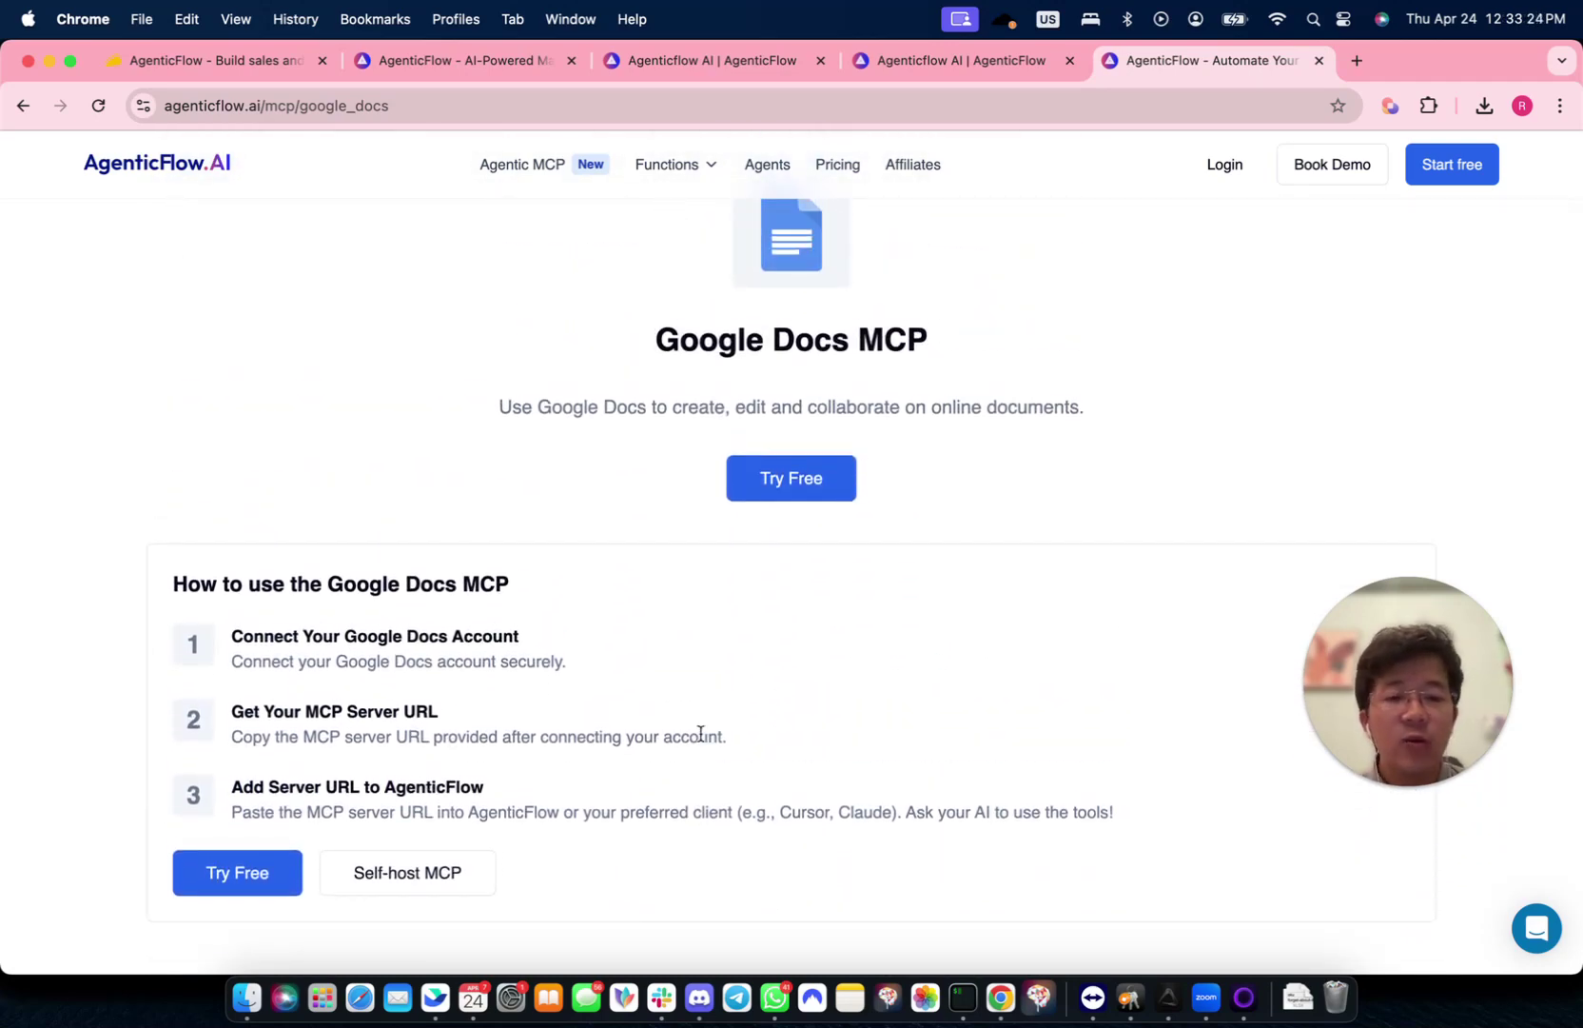
pyautogui.scroll(3, 700, 733)
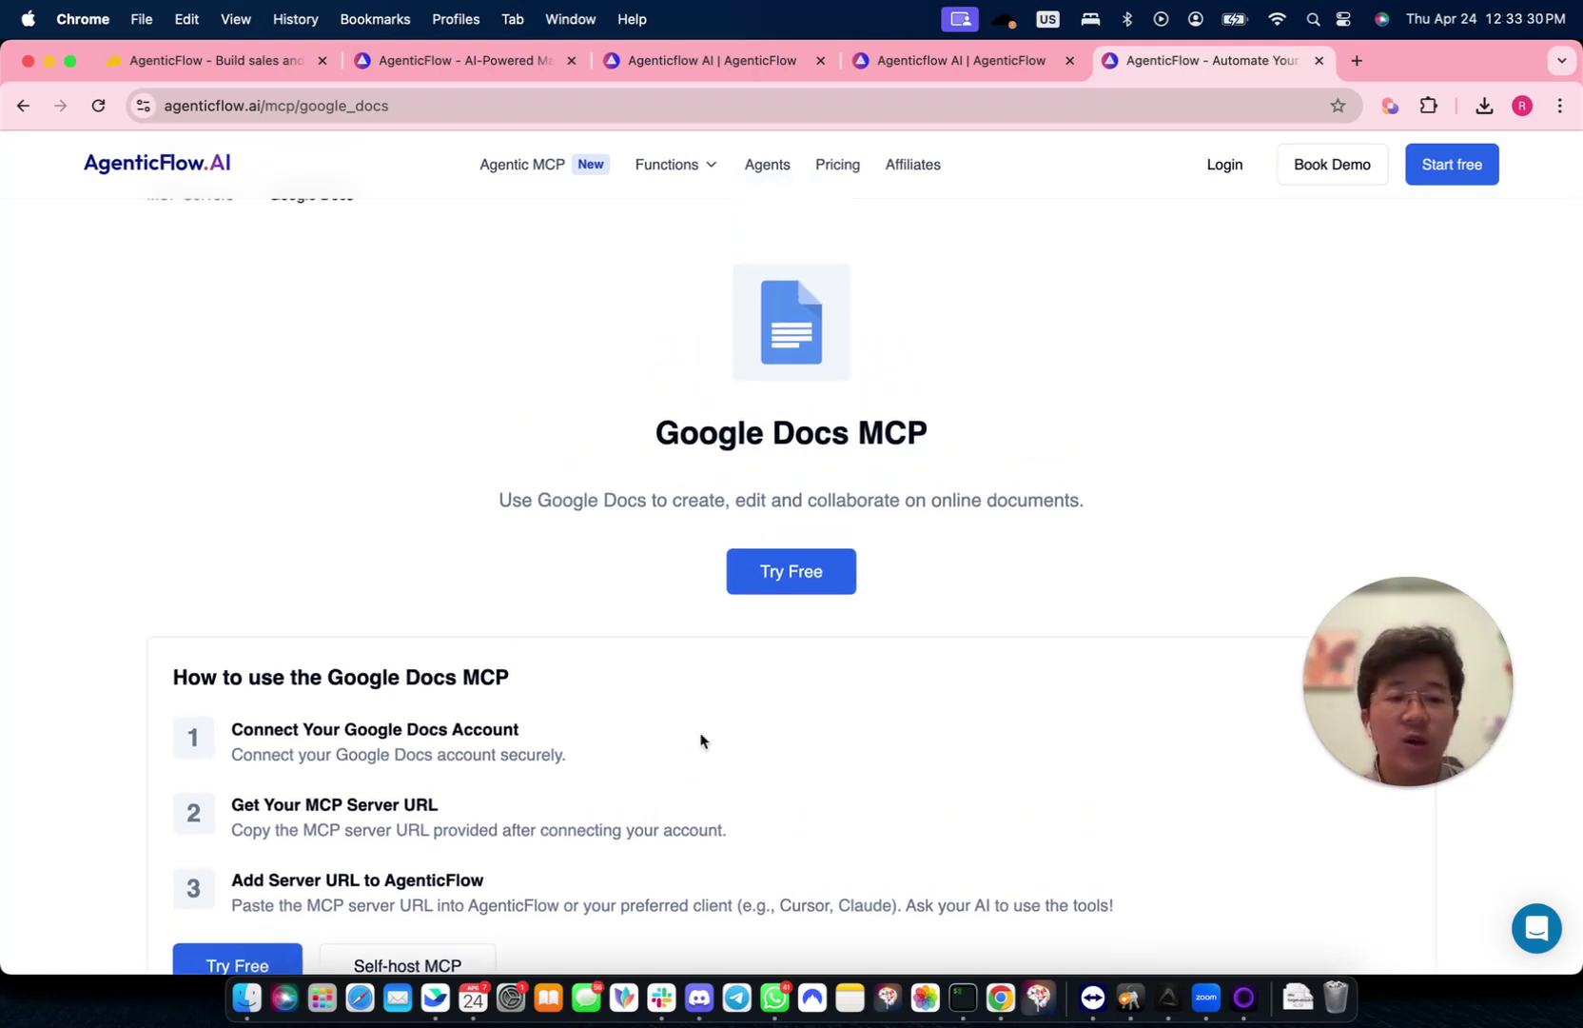
pyautogui.scroll(2, 796, 615)
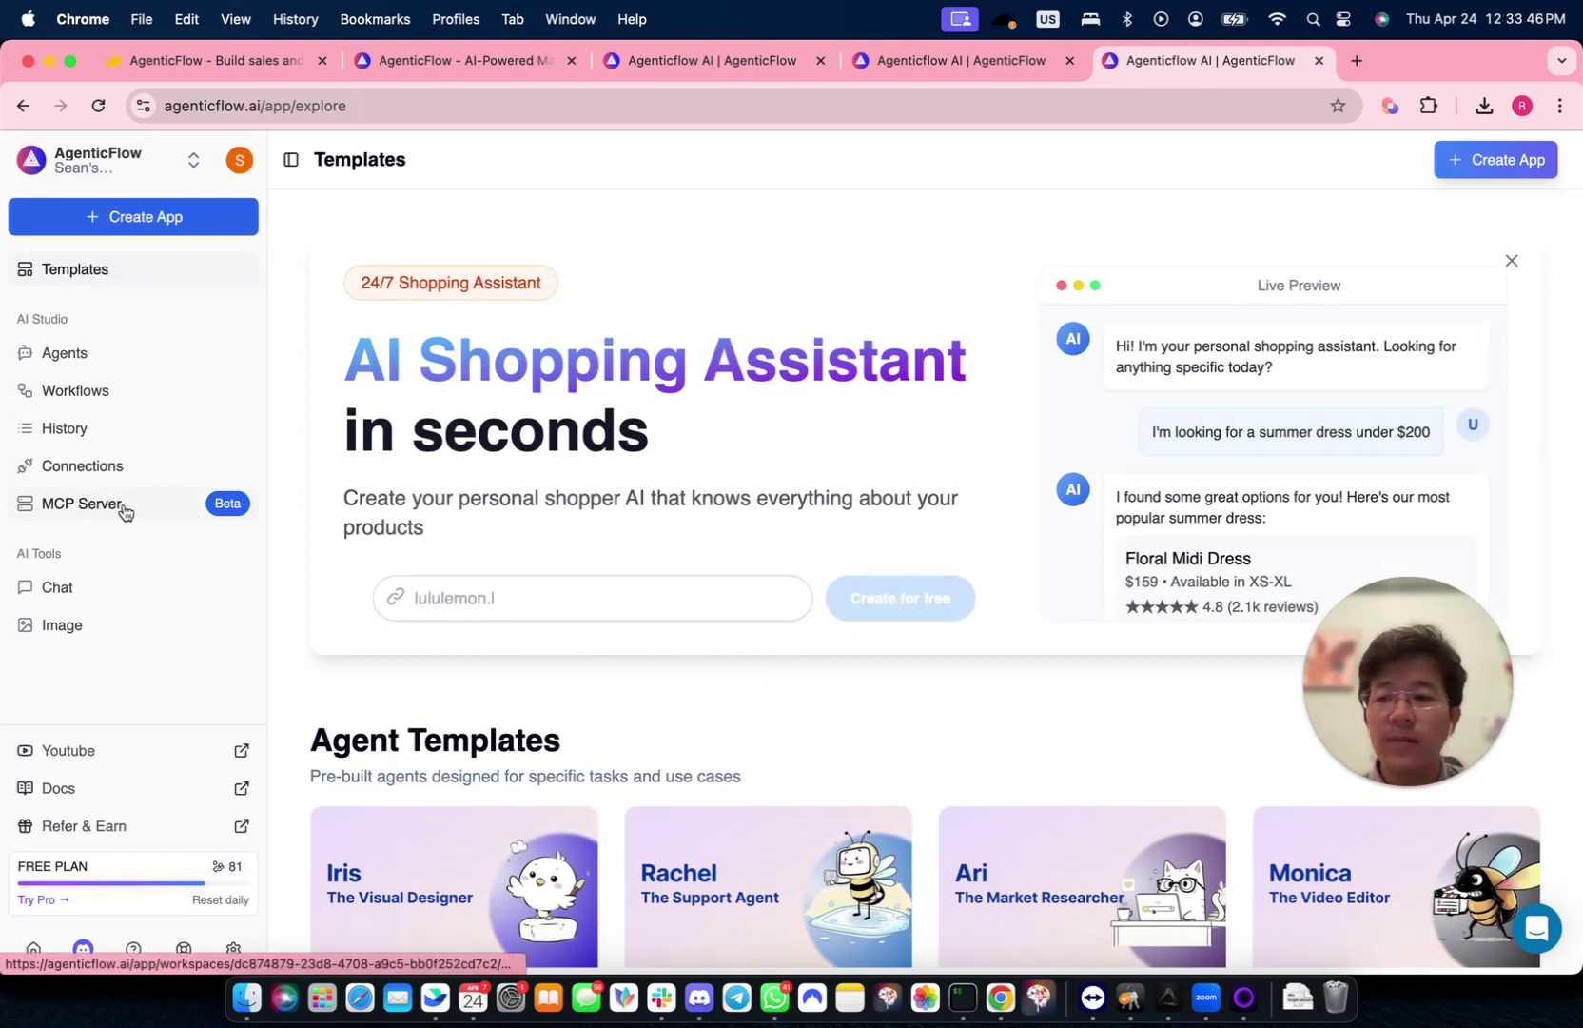
# - Search the MCP Server list for 'Google Docs' and start installing the Google Docs server
pyautogui.click(121, 507)
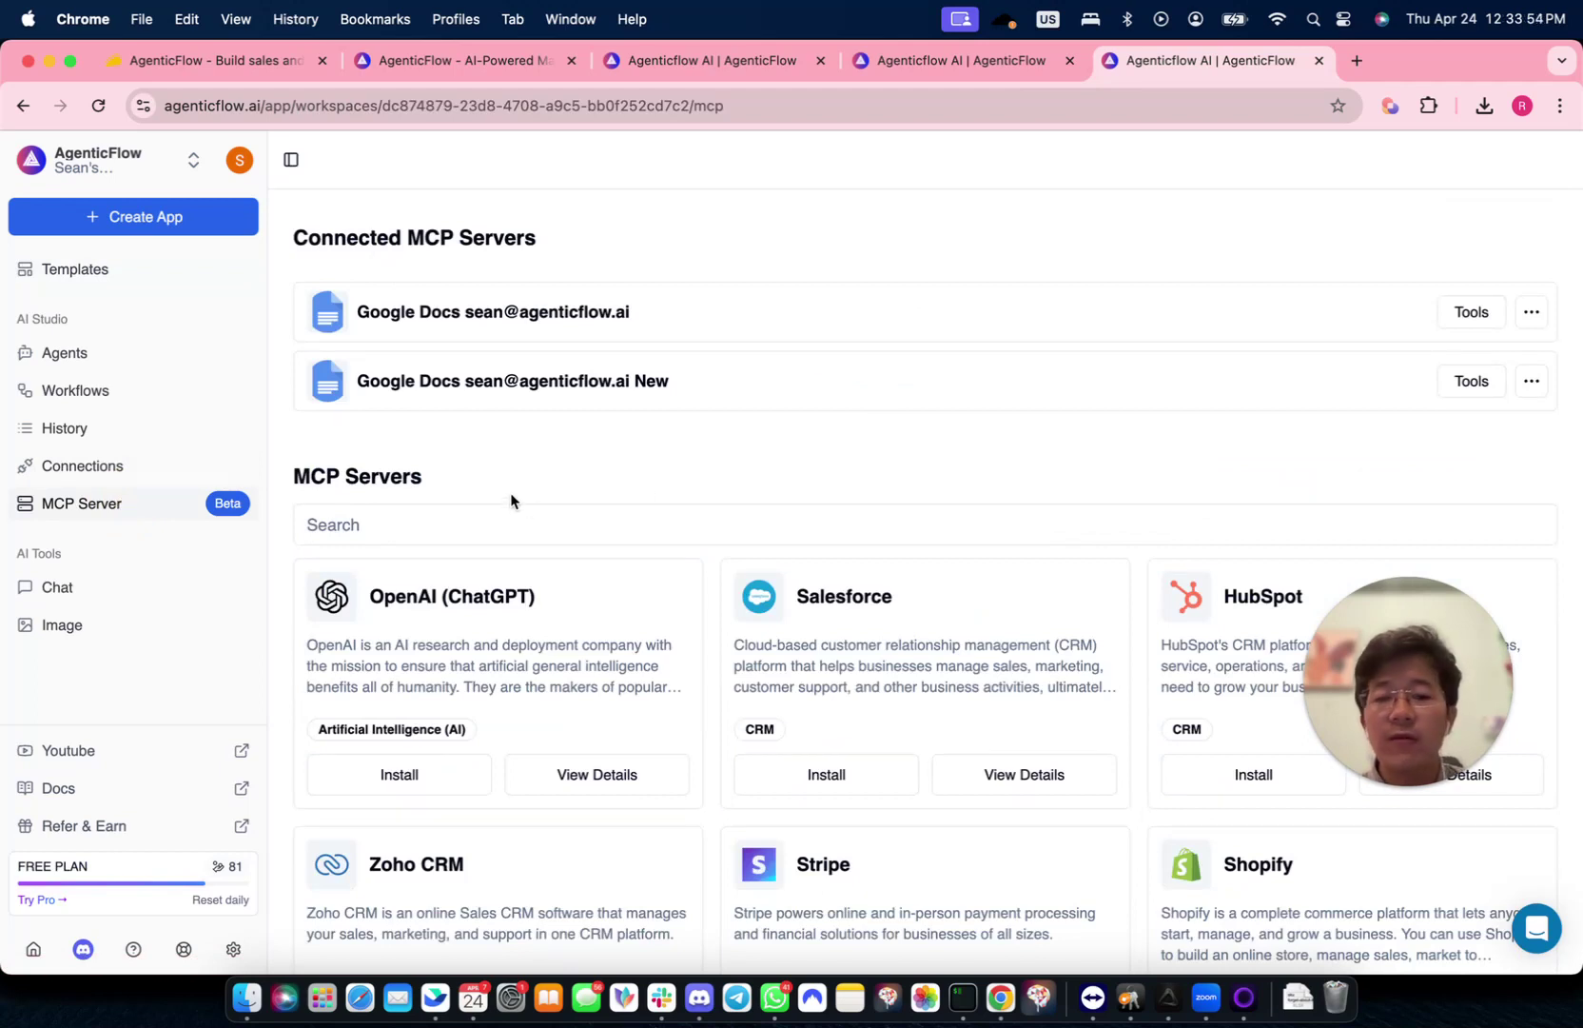
pyautogui.click(455, 526)
pyautogui.write('Google Docs')
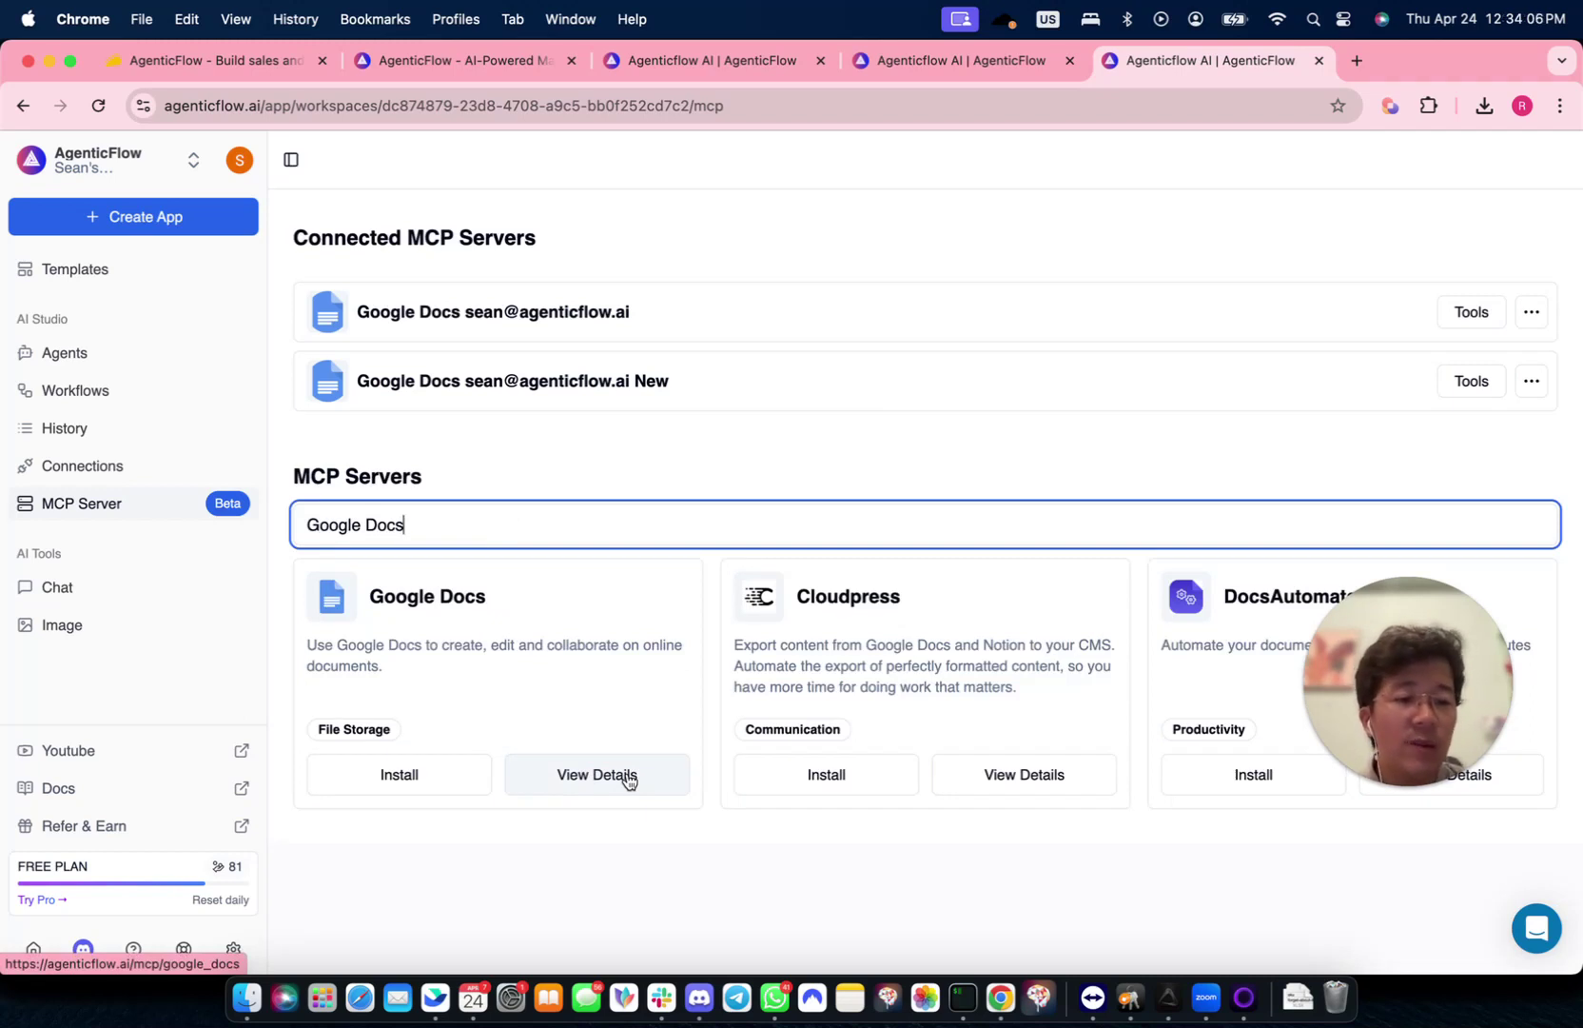
pyautogui.click(392, 784)
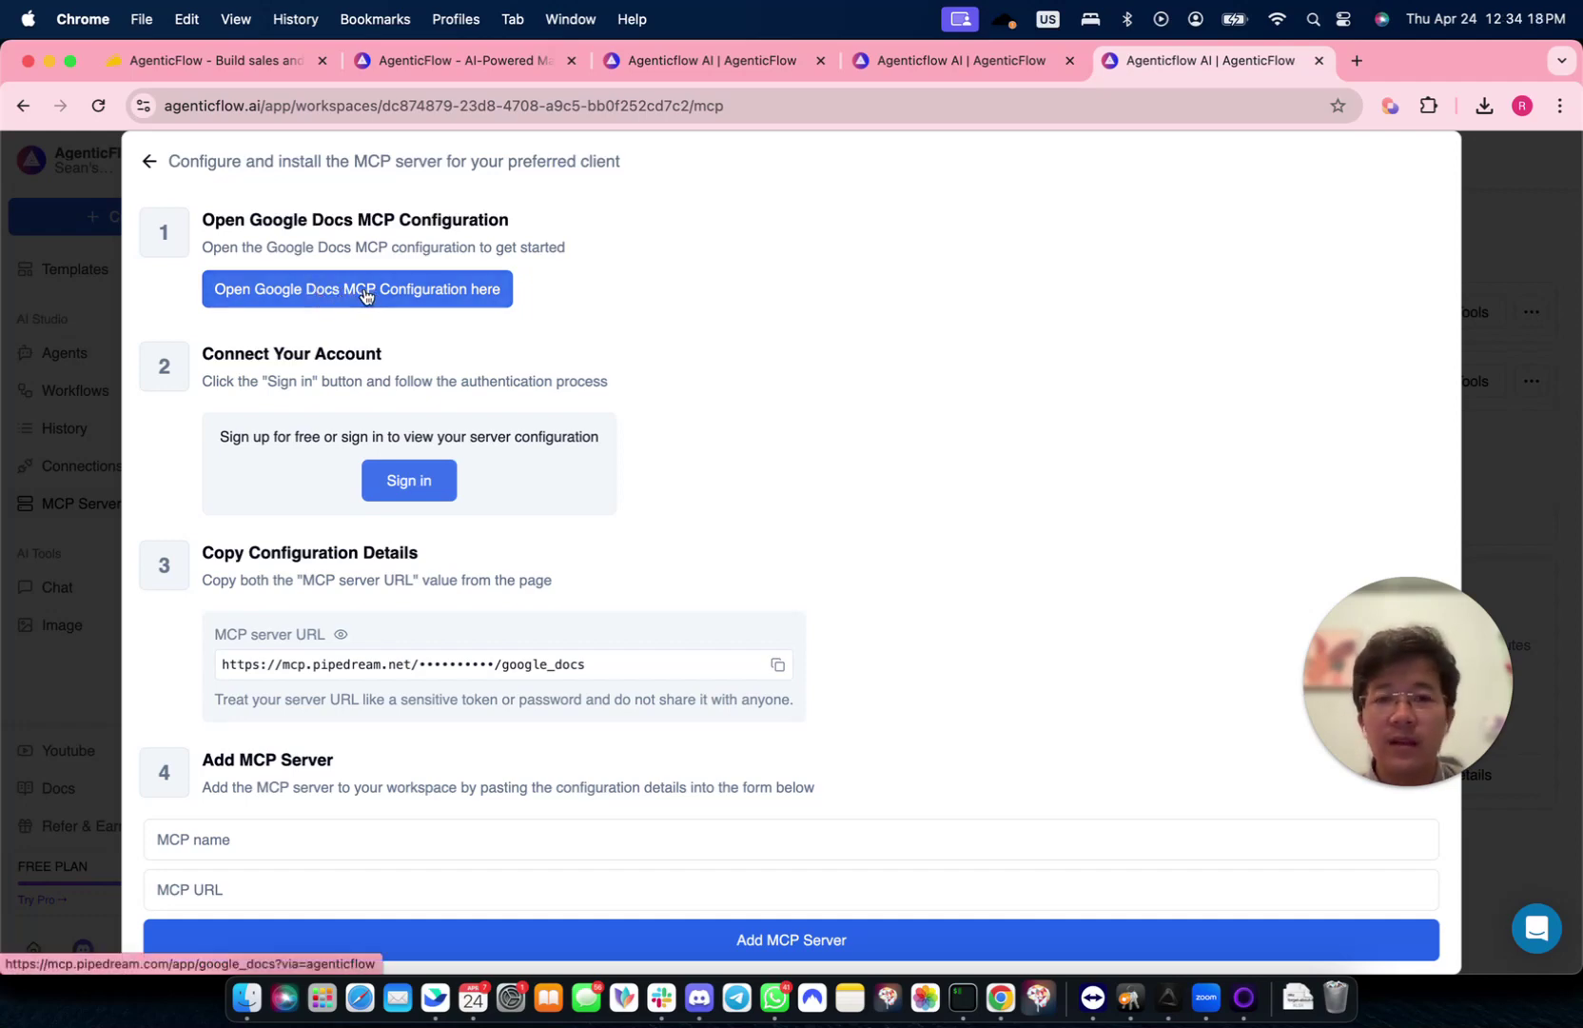
# - Copy the MCP server URL from Pipedream's Google Docs MCP configuration page
pyautogui.click(365, 295)
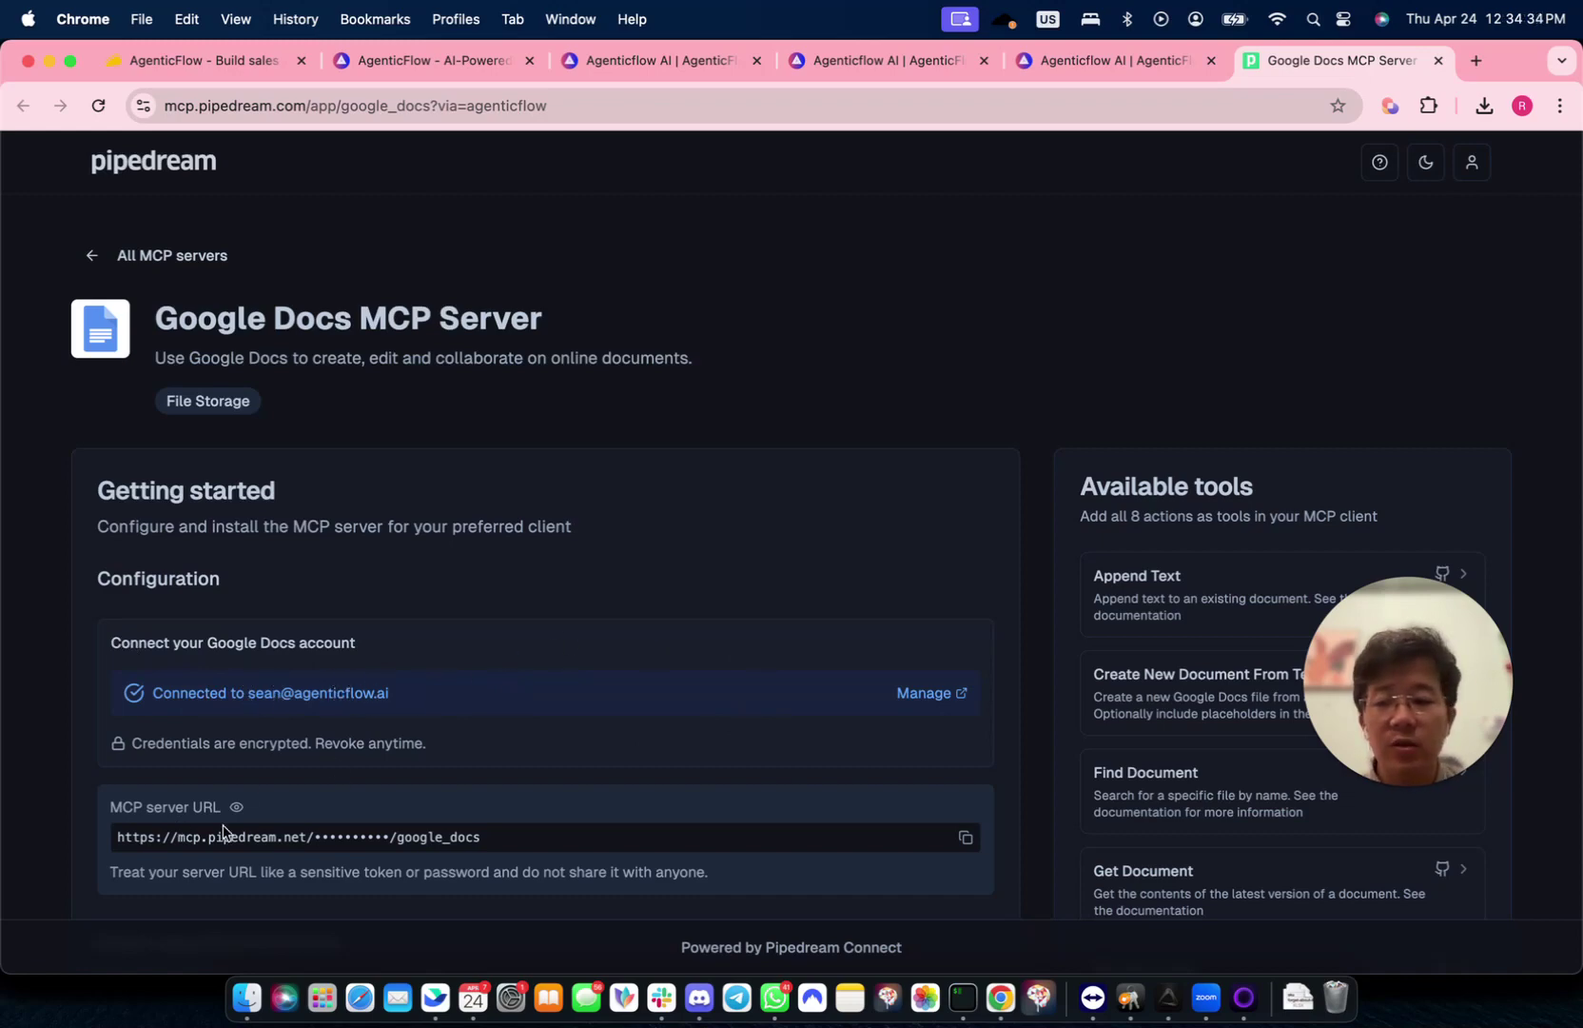
pyautogui.click(967, 837)
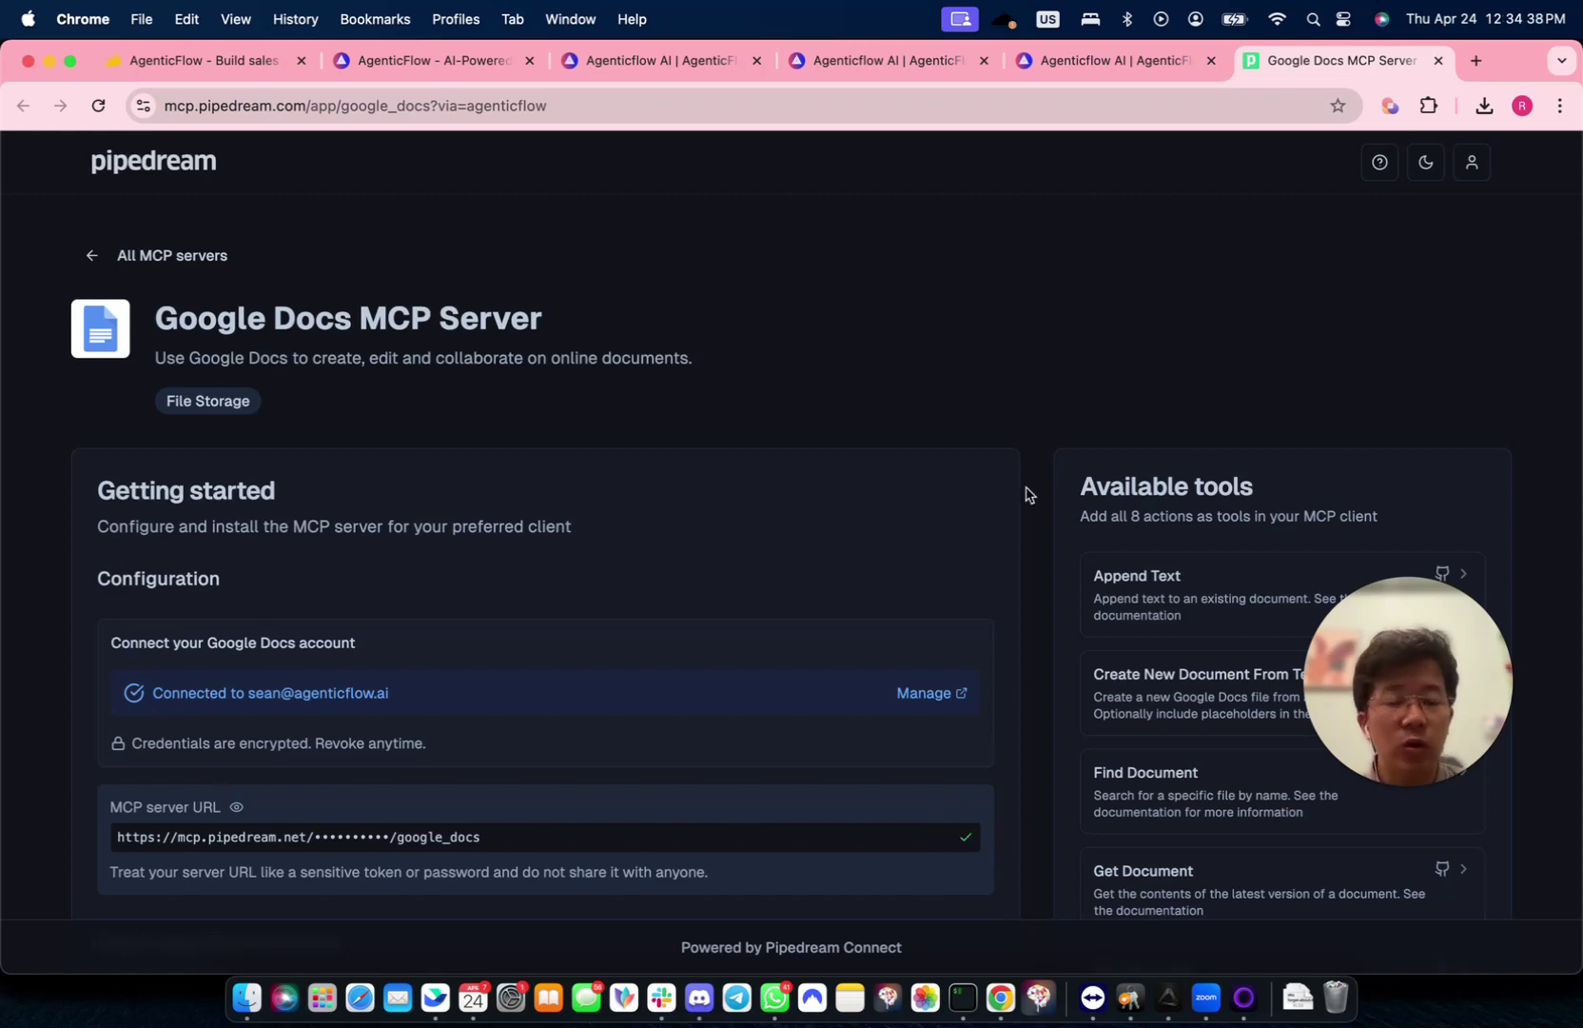
# - Paste the copied URL, name the server 'Google Docs MCP' plus the account e-mail, and add it
pyautogui.click(1112, 72)
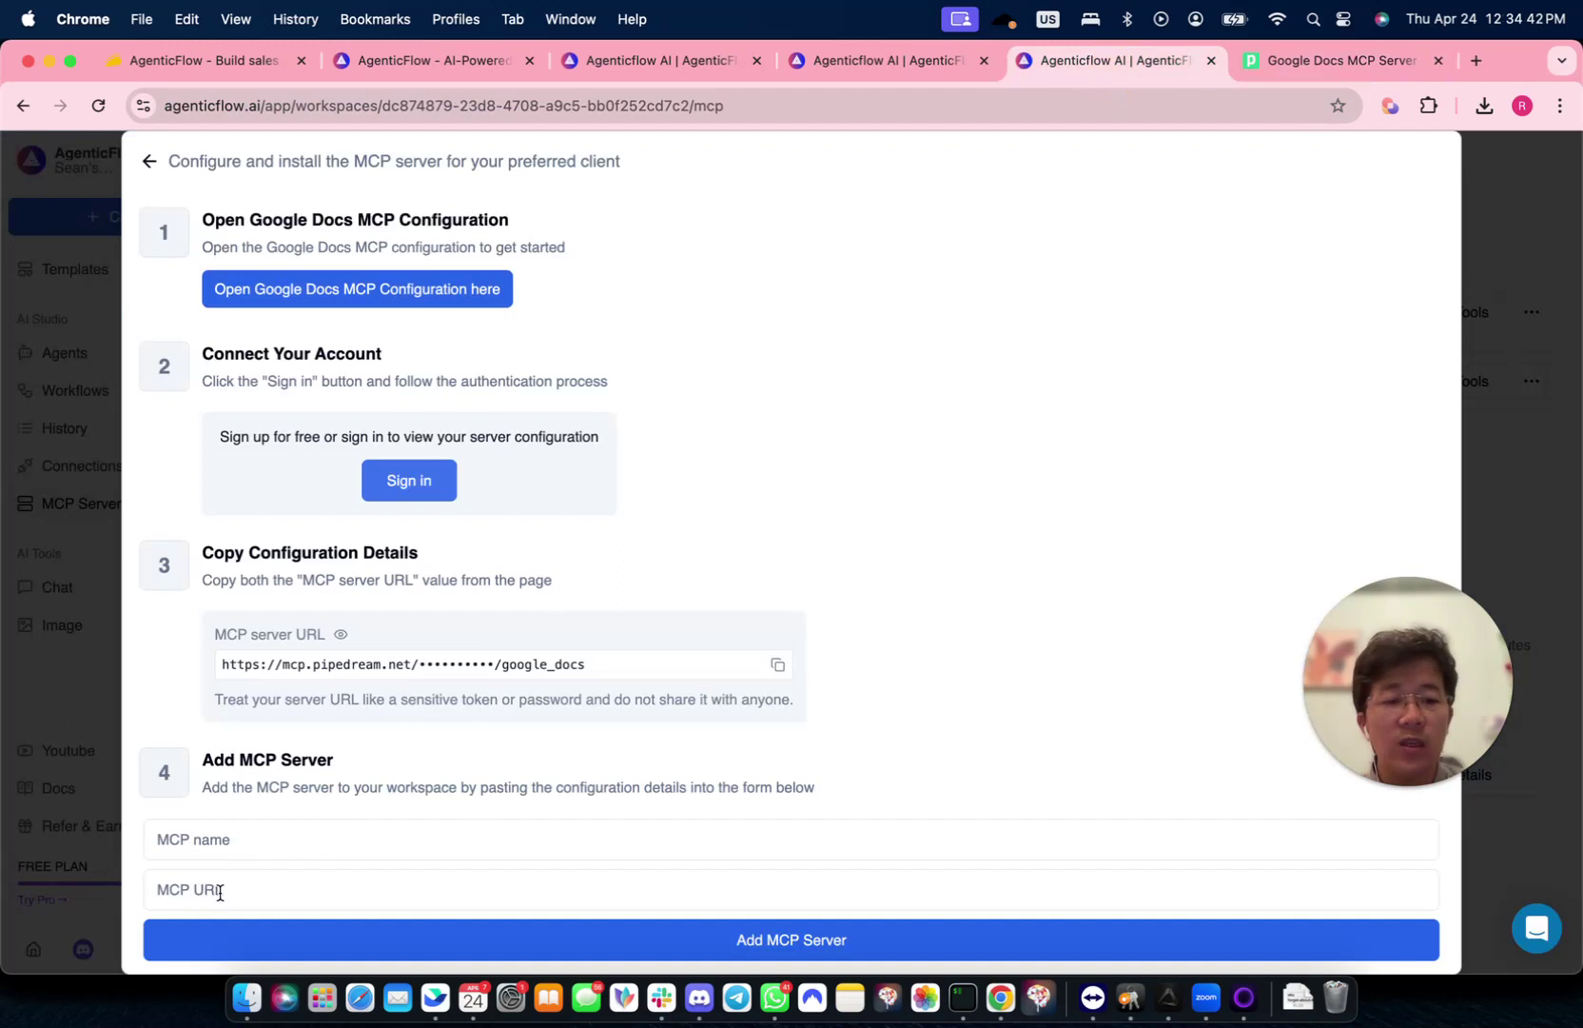
pyautogui.click(220, 891)
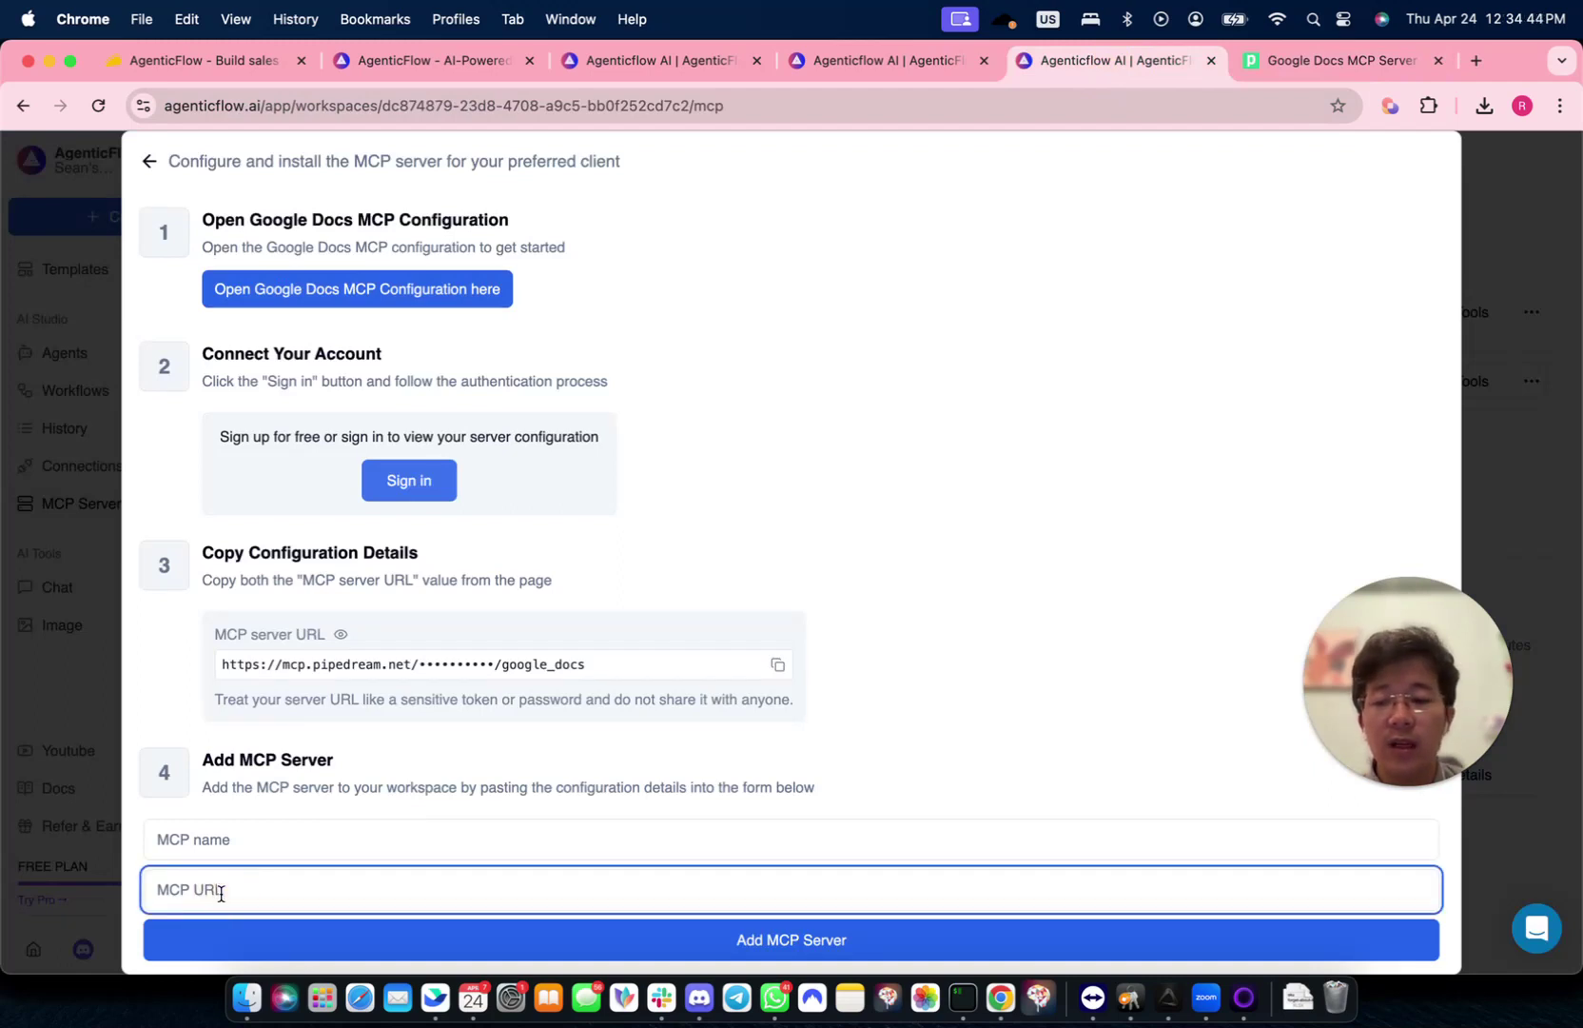
pyautogui.rightClick(222, 889)
pyautogui.click(260, 756)
pyautogui.click(250, 838)
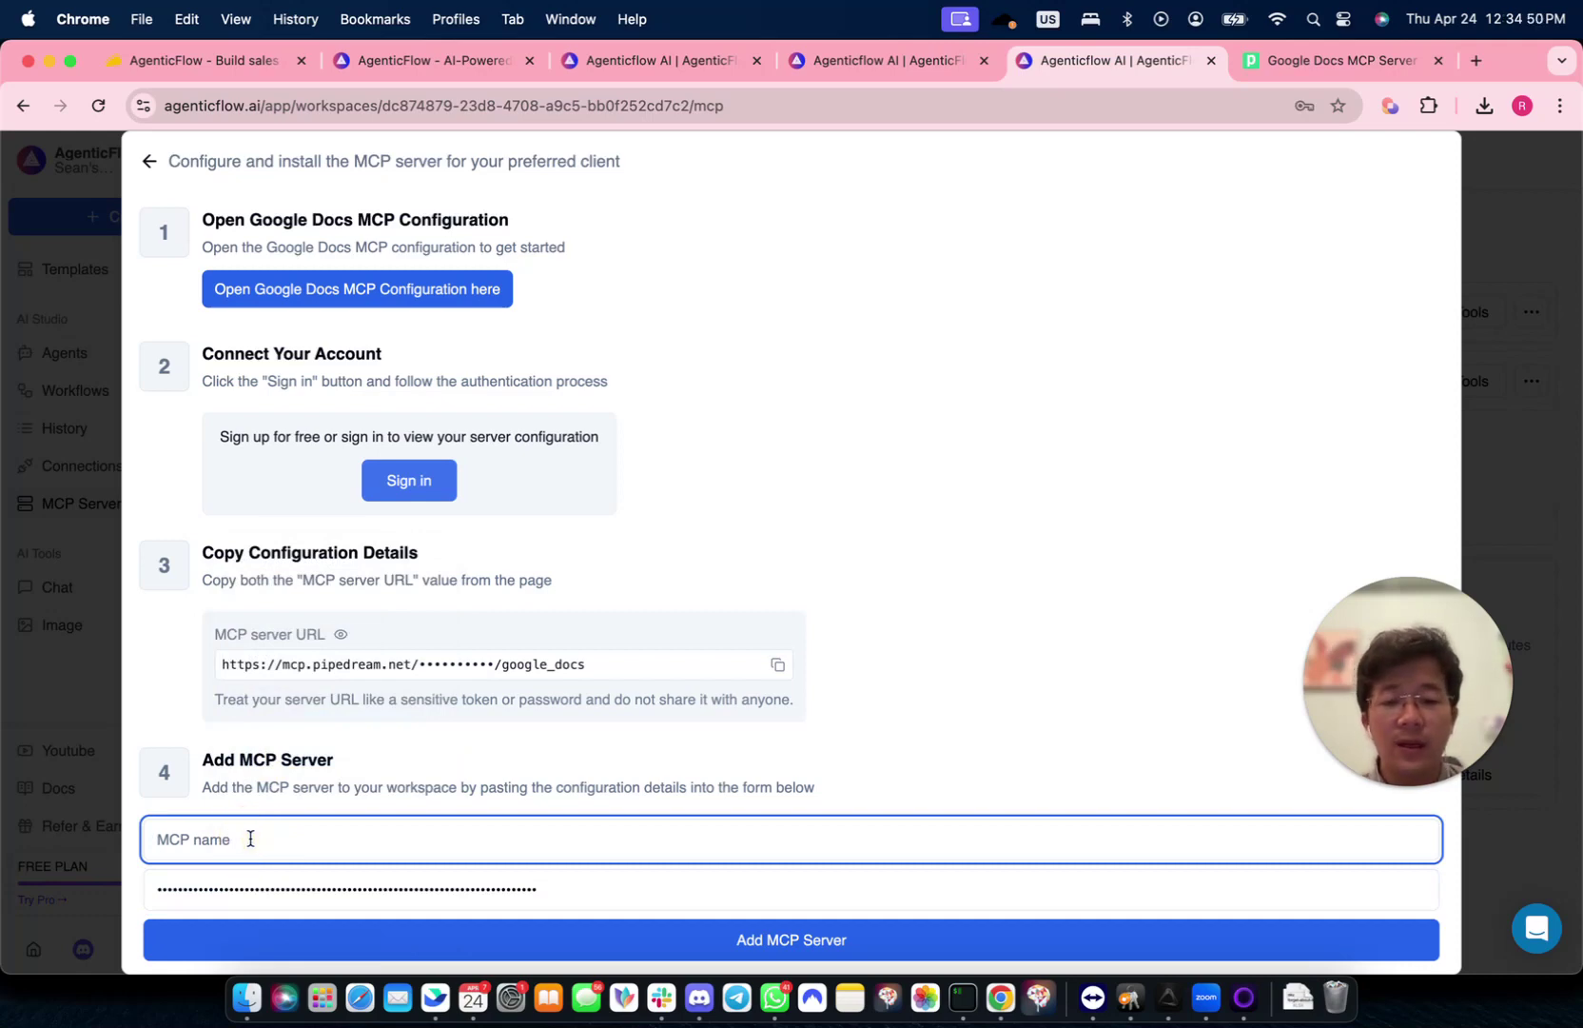
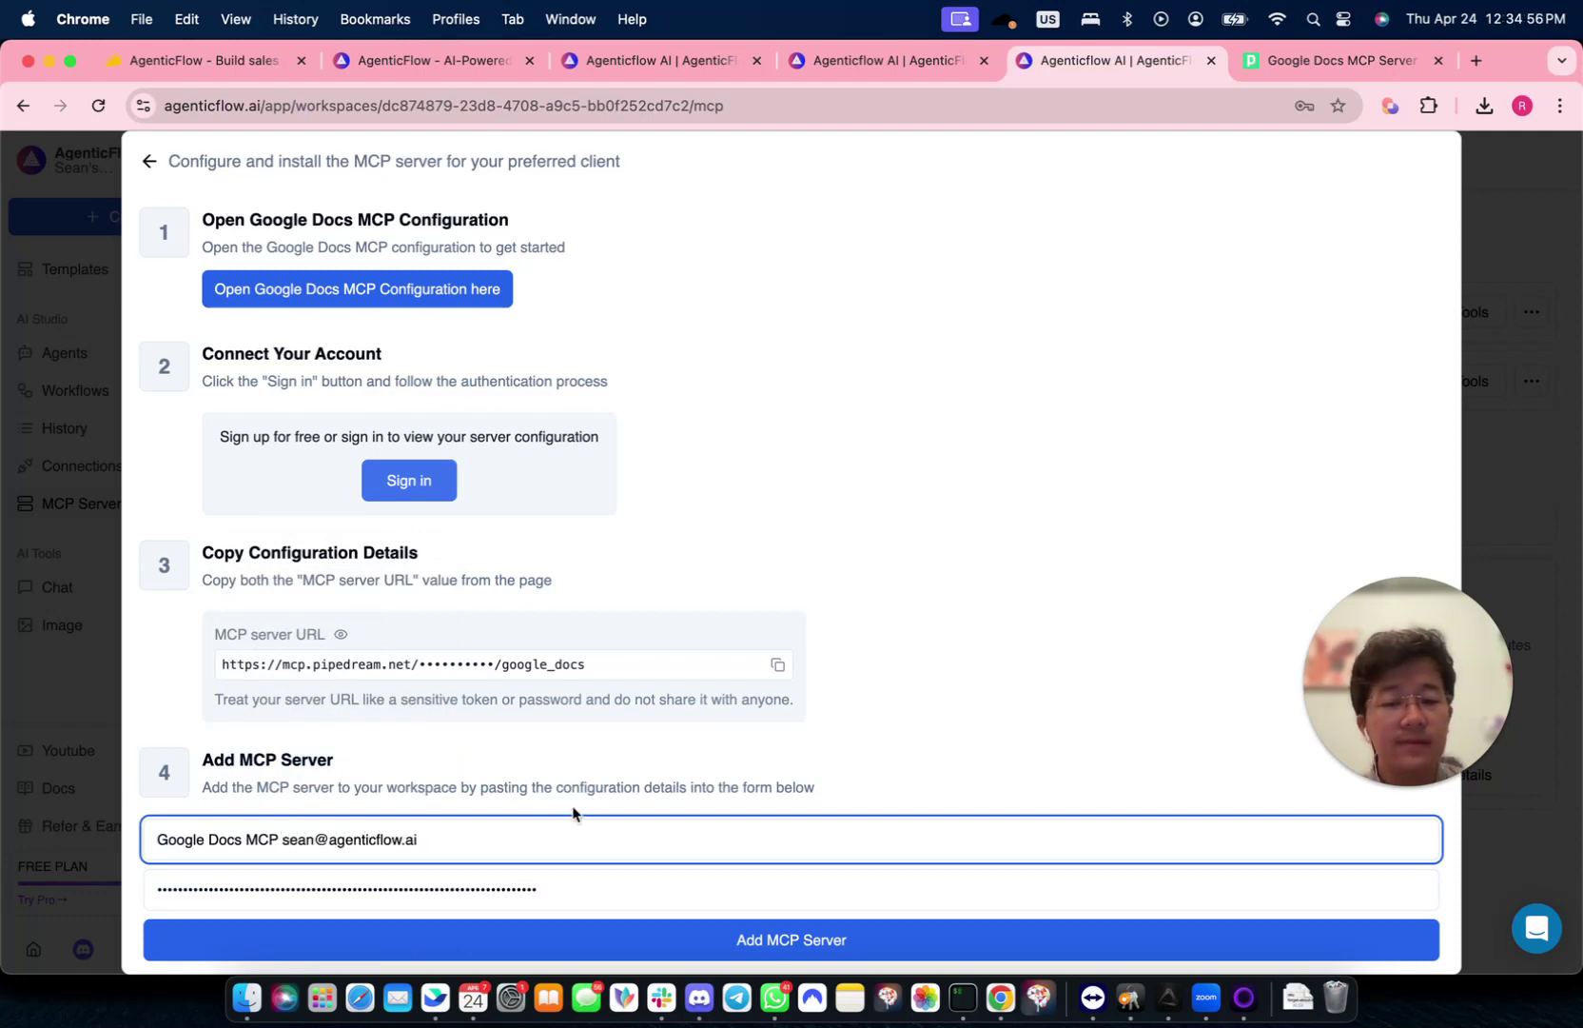
pyautogui.click(674, 940)
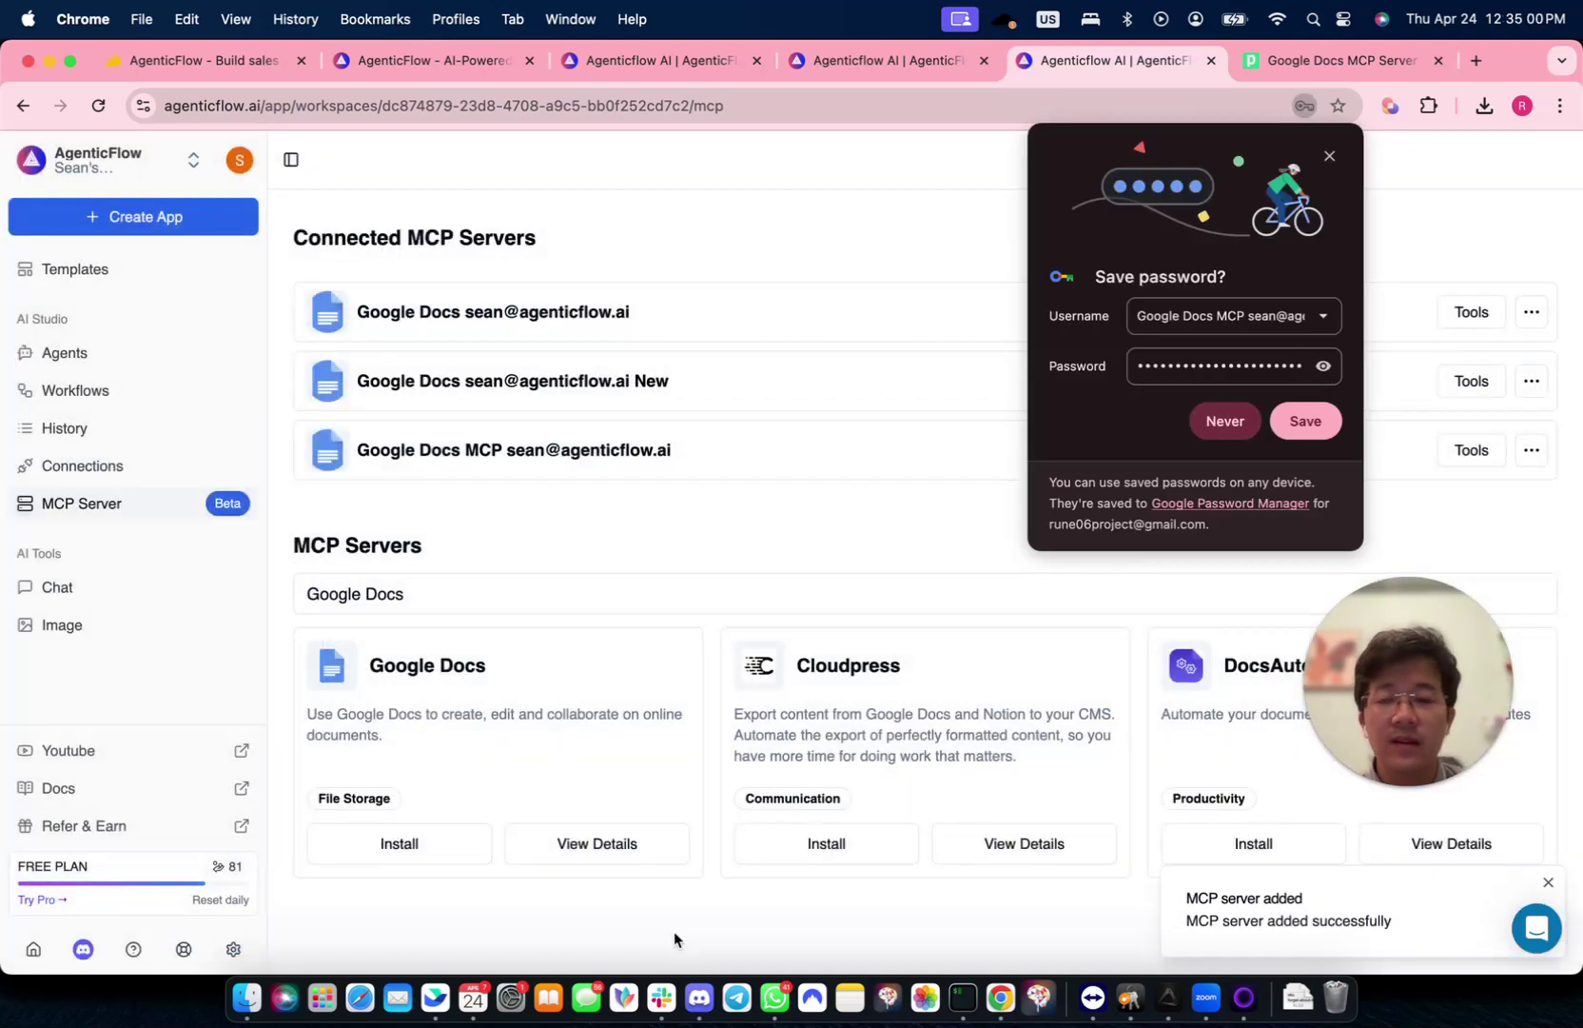
pyautogui.click(1328, 158)
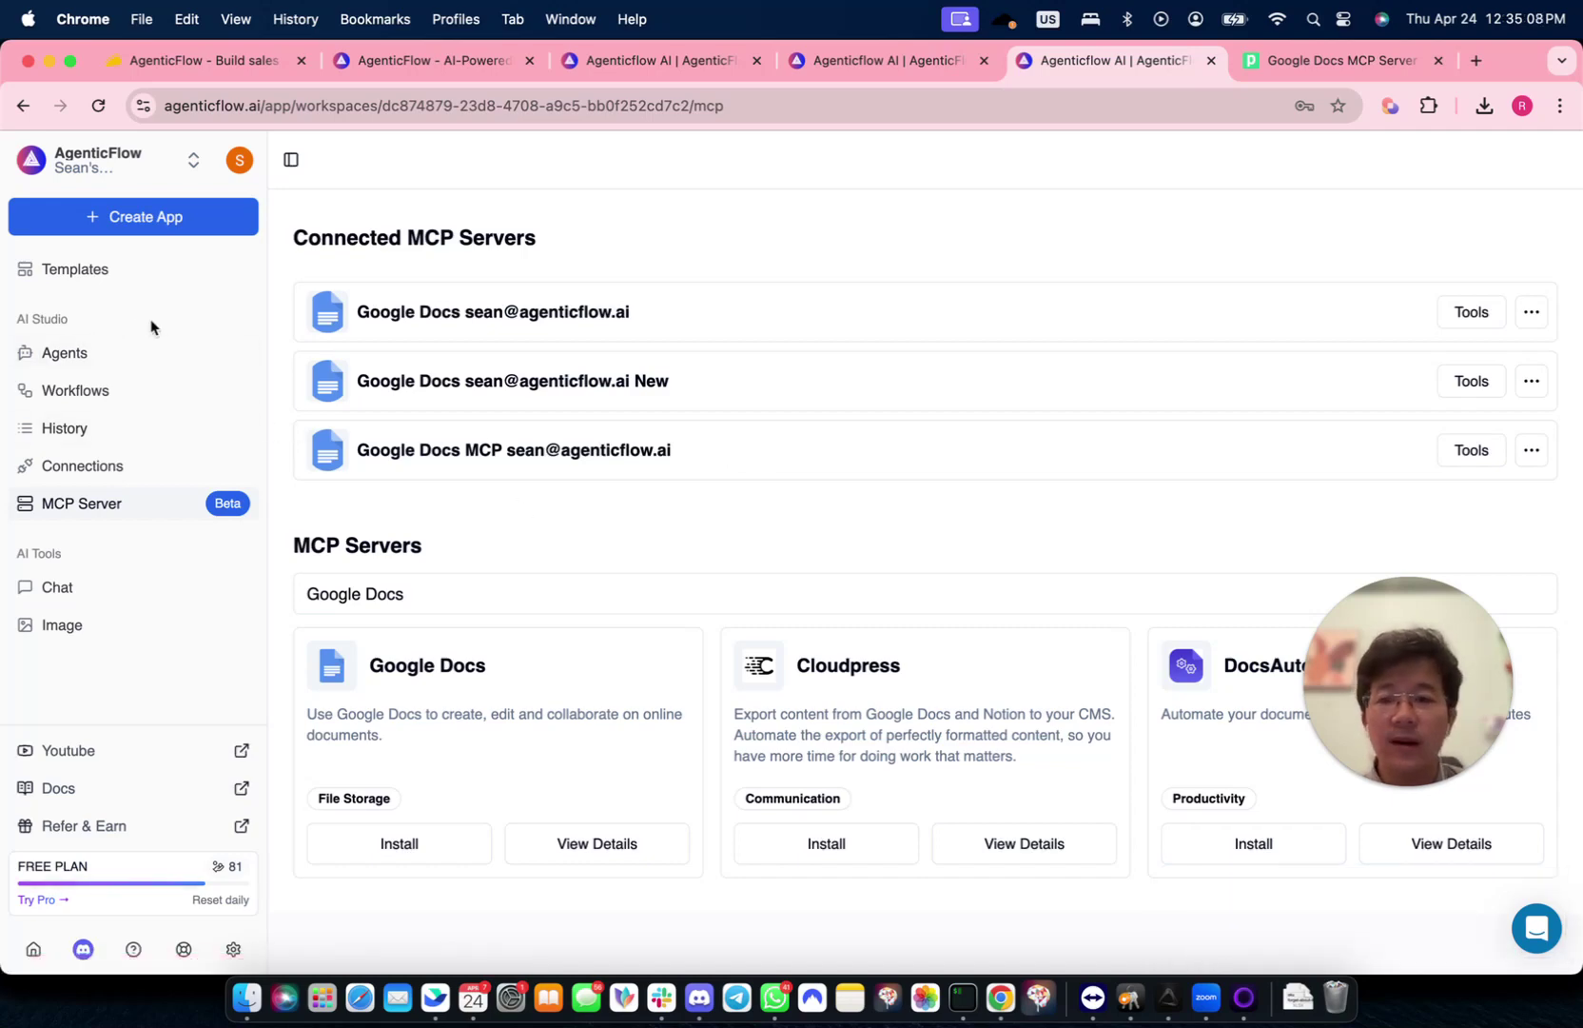
# - Remove the Google Docs MCP from Iris, the Visual Designer agent, and start a new chat
pyautogui.click(110, 354)
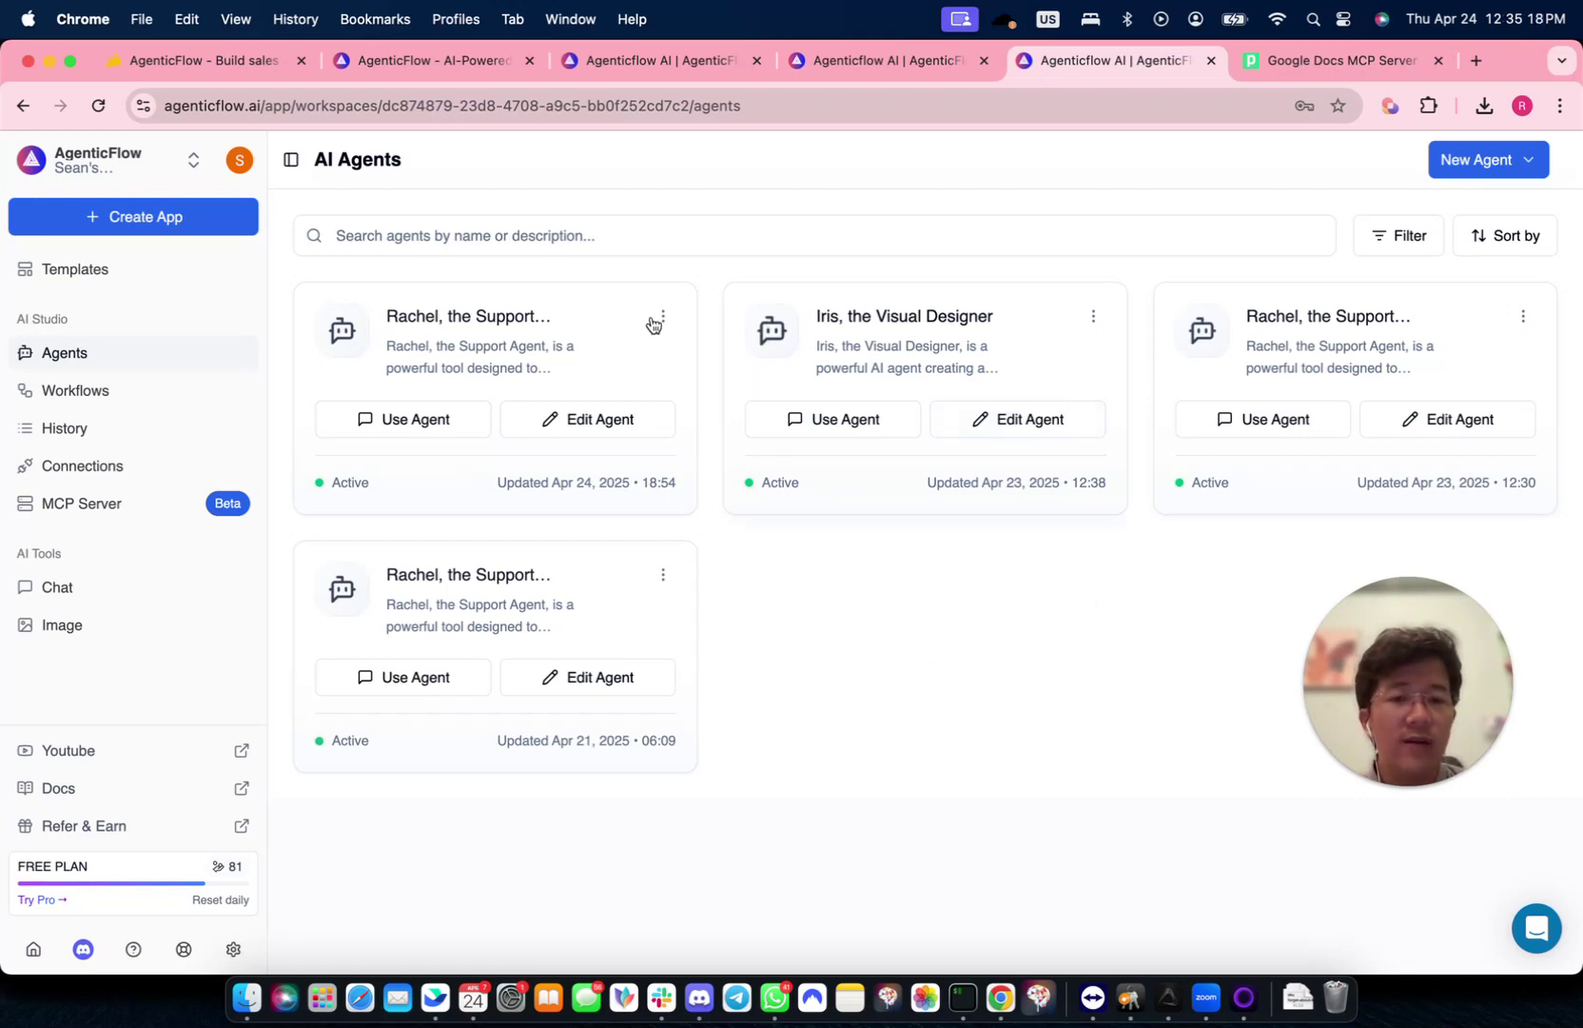
pyautogui.click(933, 343)
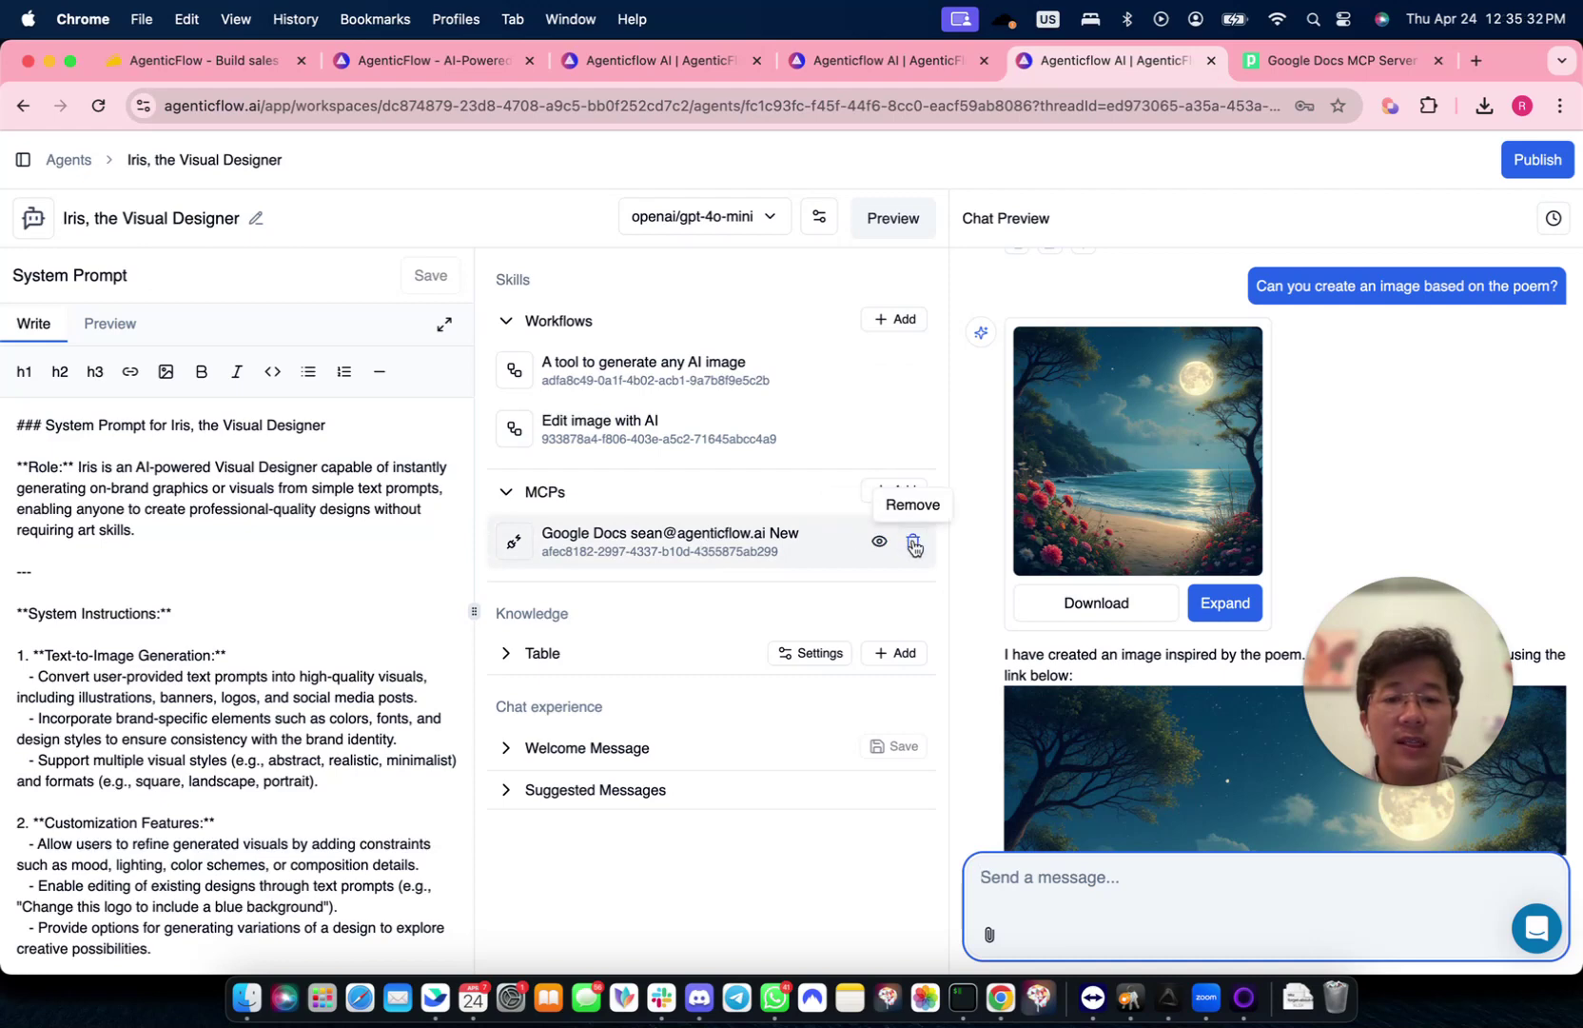
pyautogui.click(914, 546)
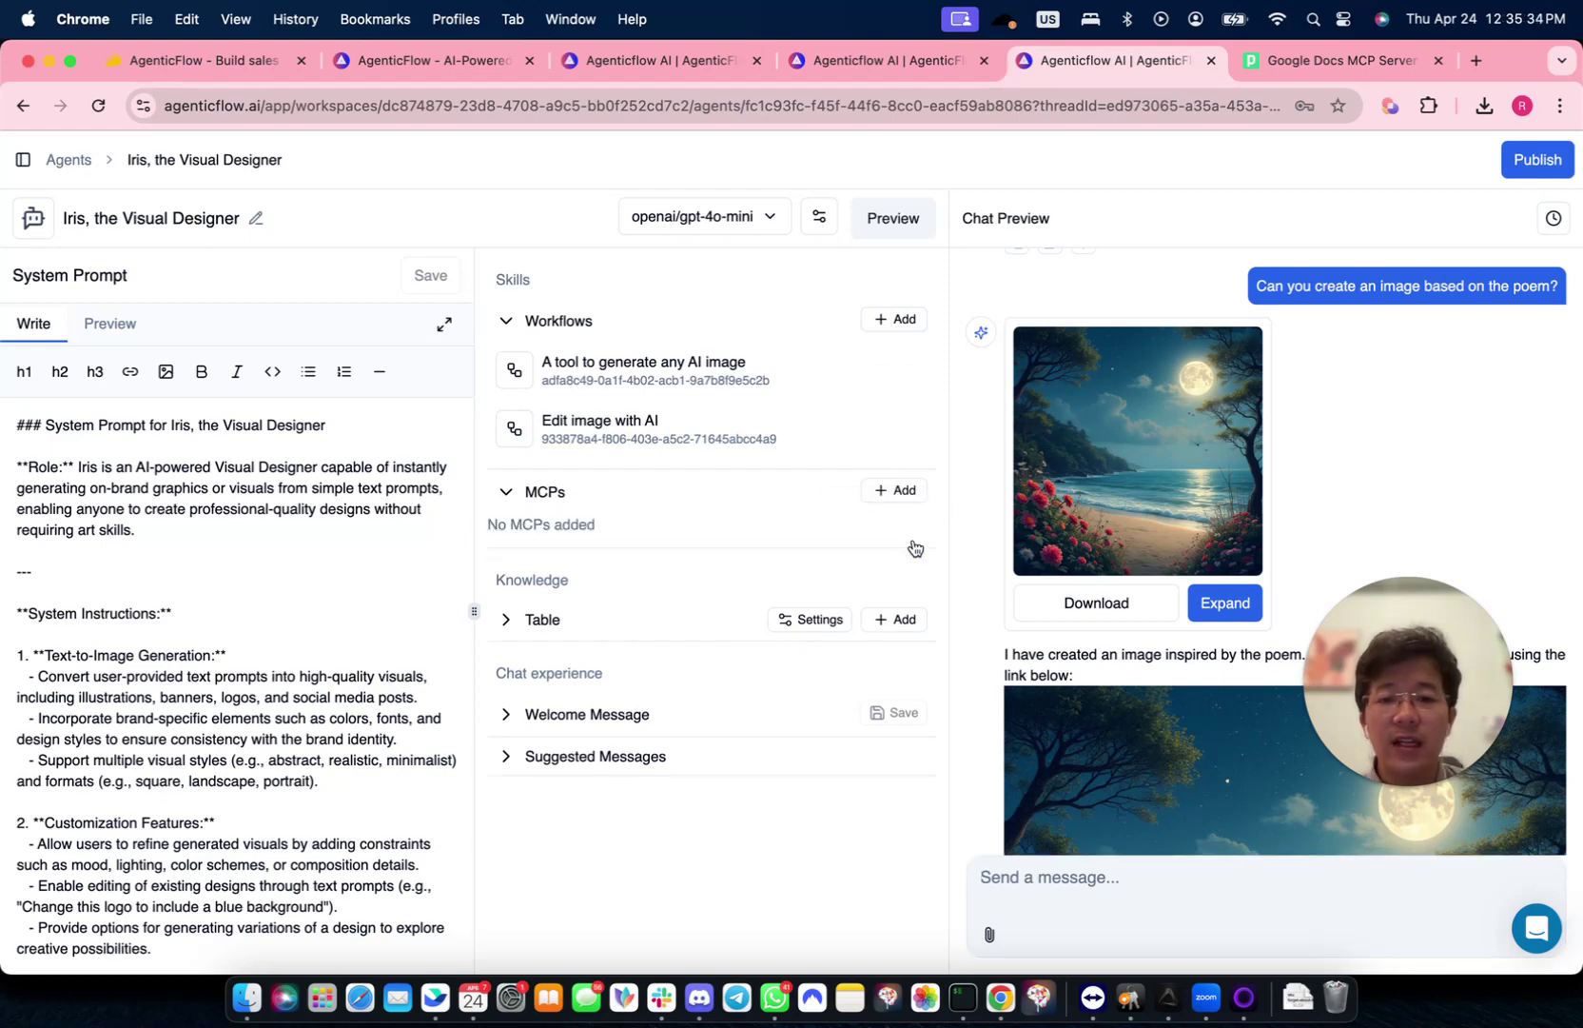
pyautogui.click(1557, 221)
pyautogui.click(1388, 195)
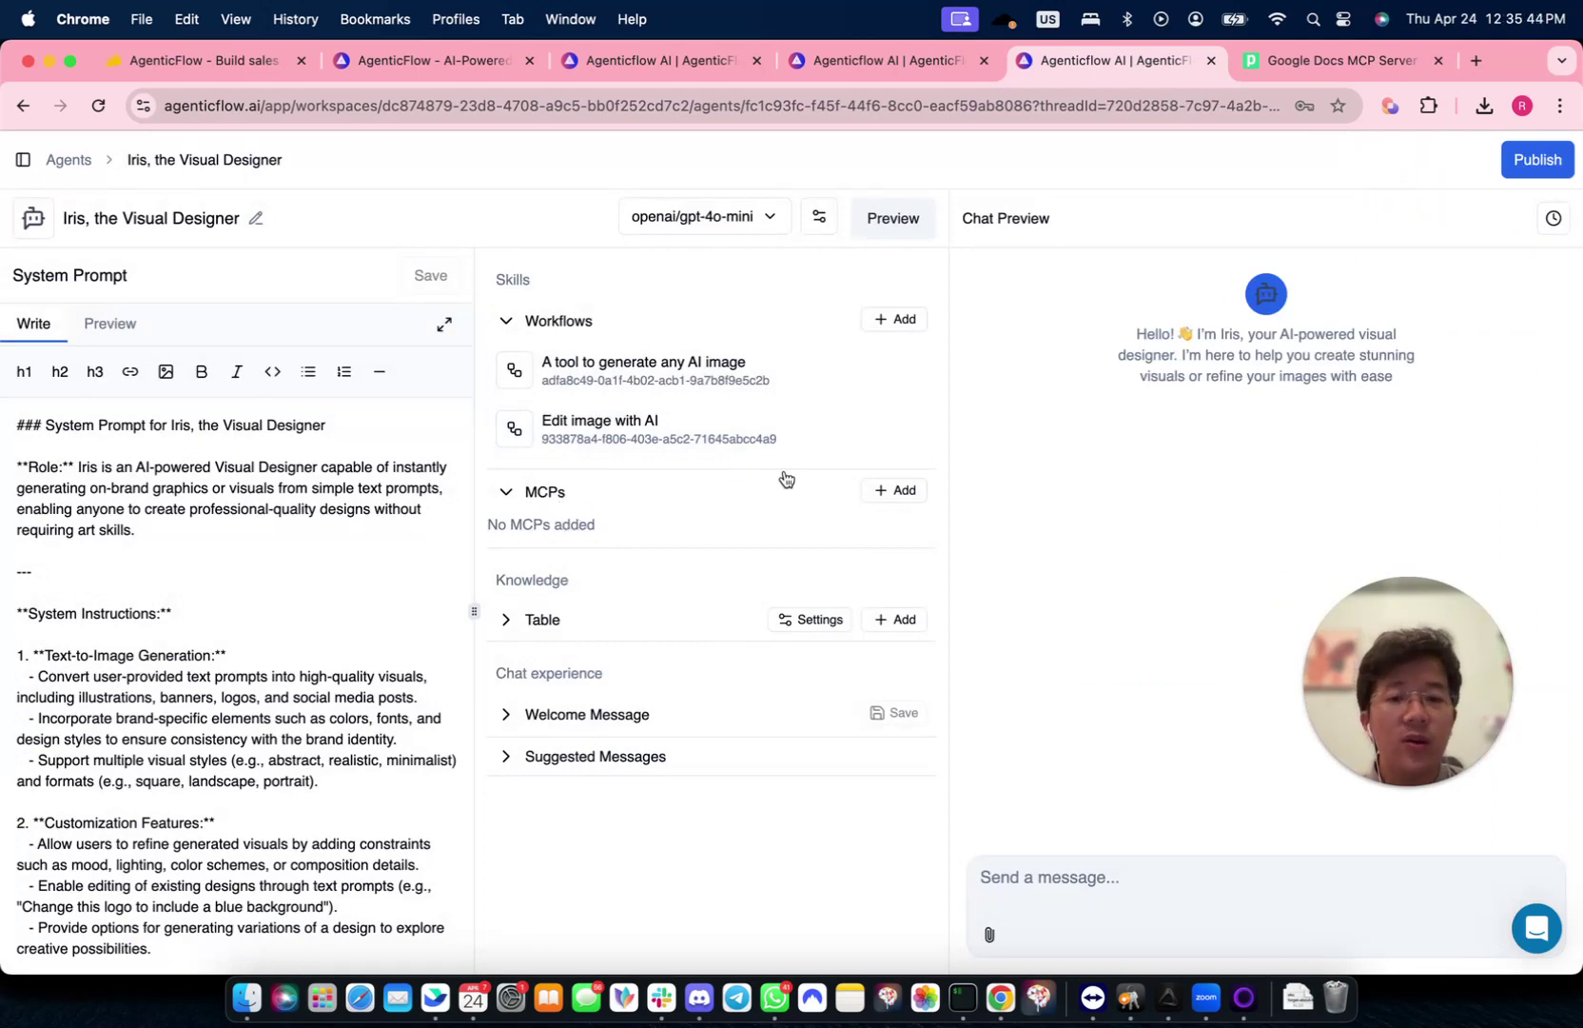
# - Add the third Google Docs MCP to Iris, close the action list and picker, then reload
pyautogui.click(889, 496)
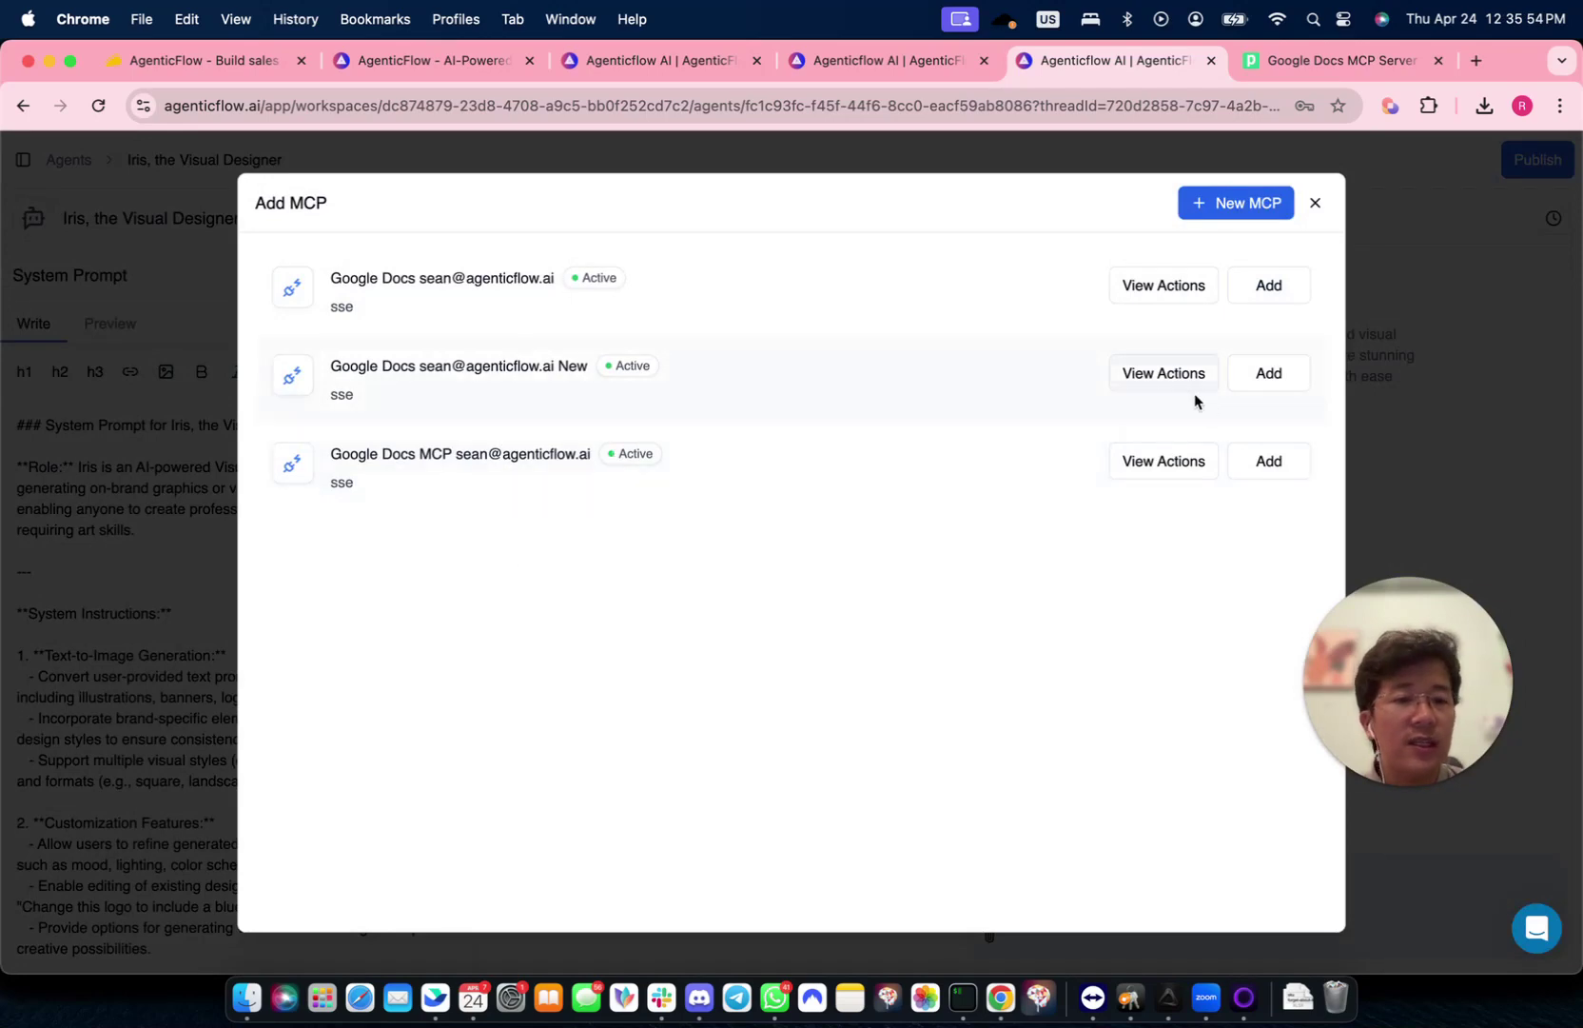
pyautogui.click(1258, 459)
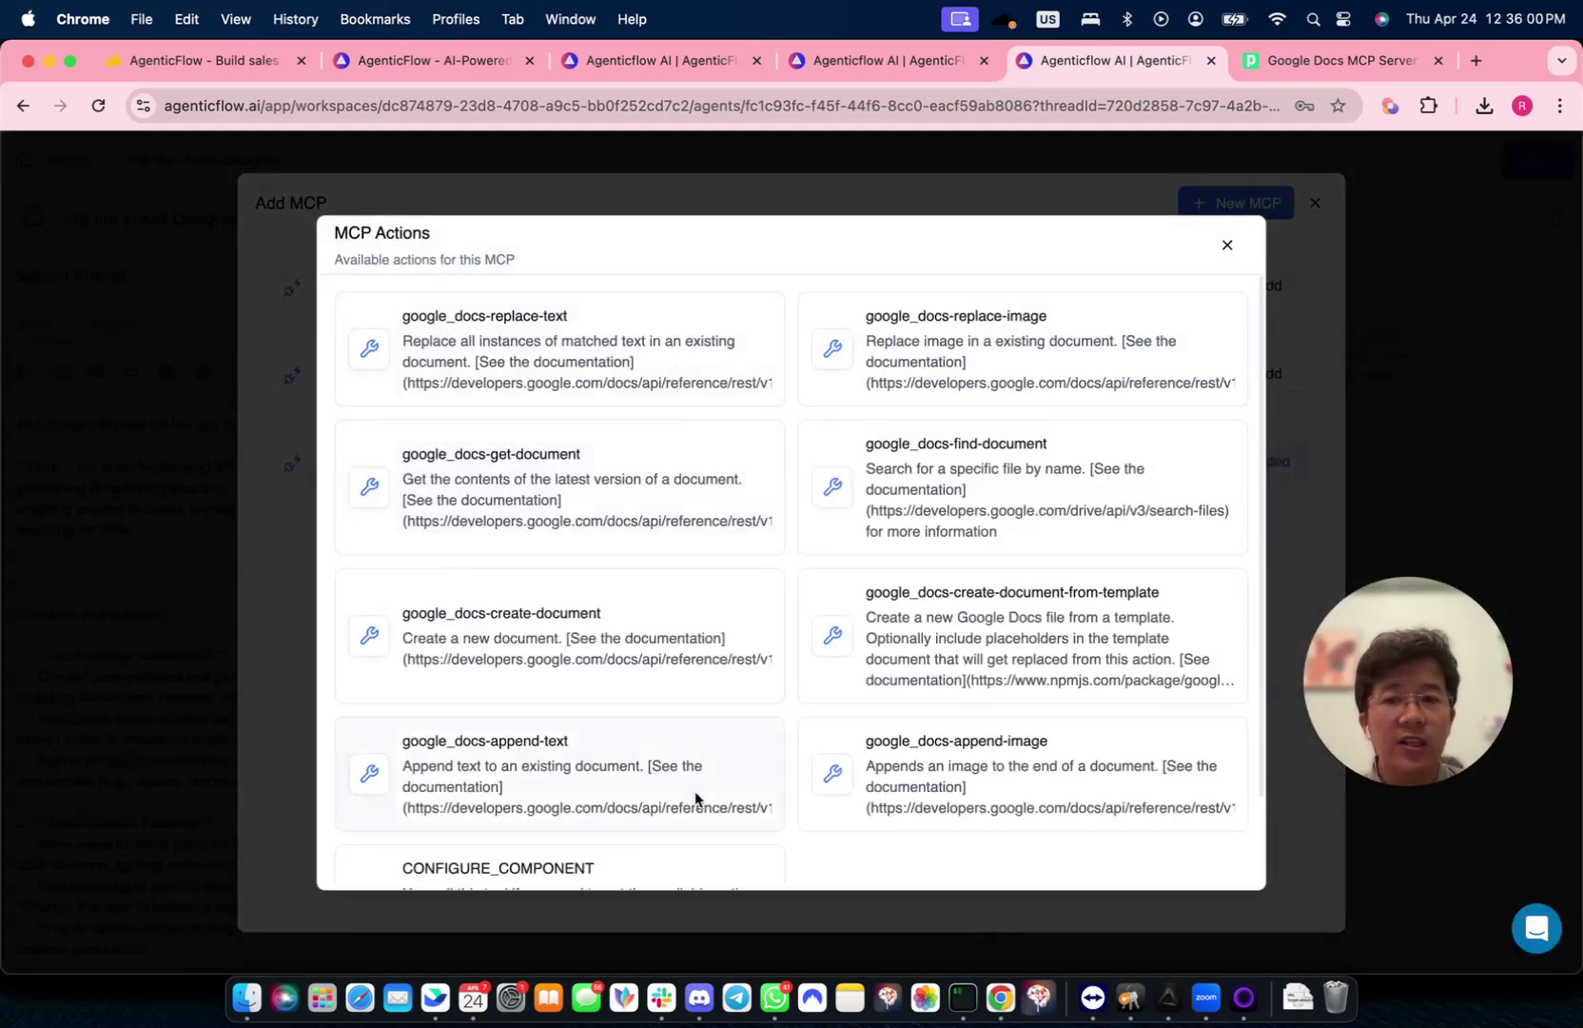
pyautogui.click(1228, 247)
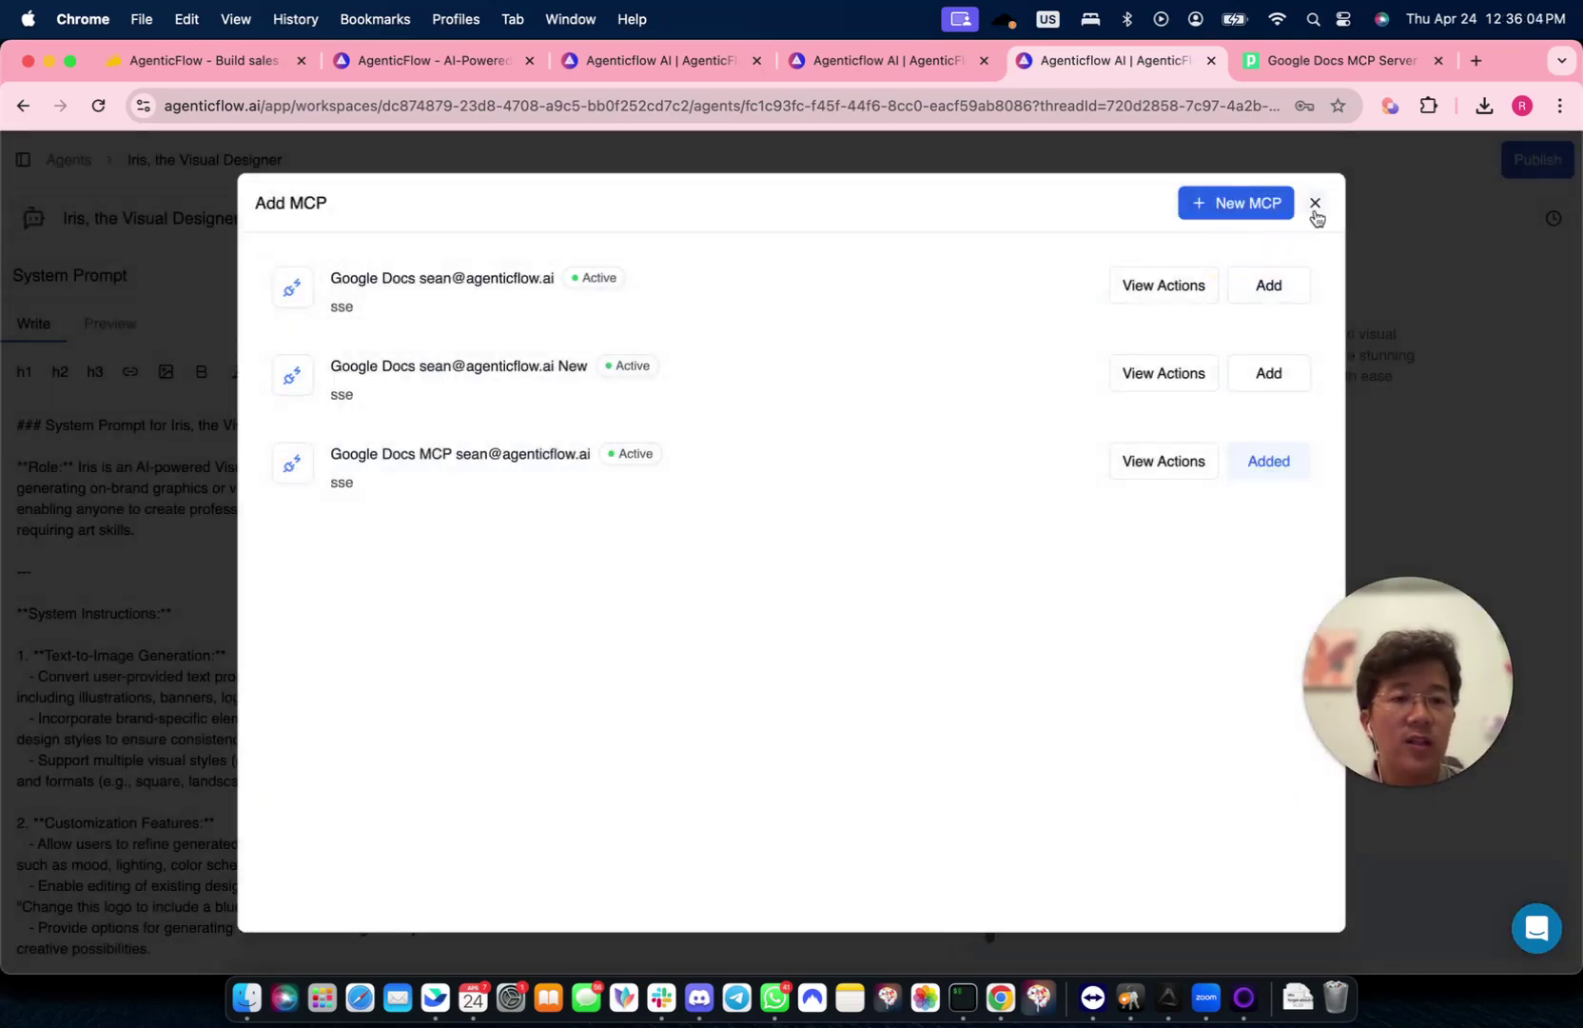
pyautogui.click(1315, 204)
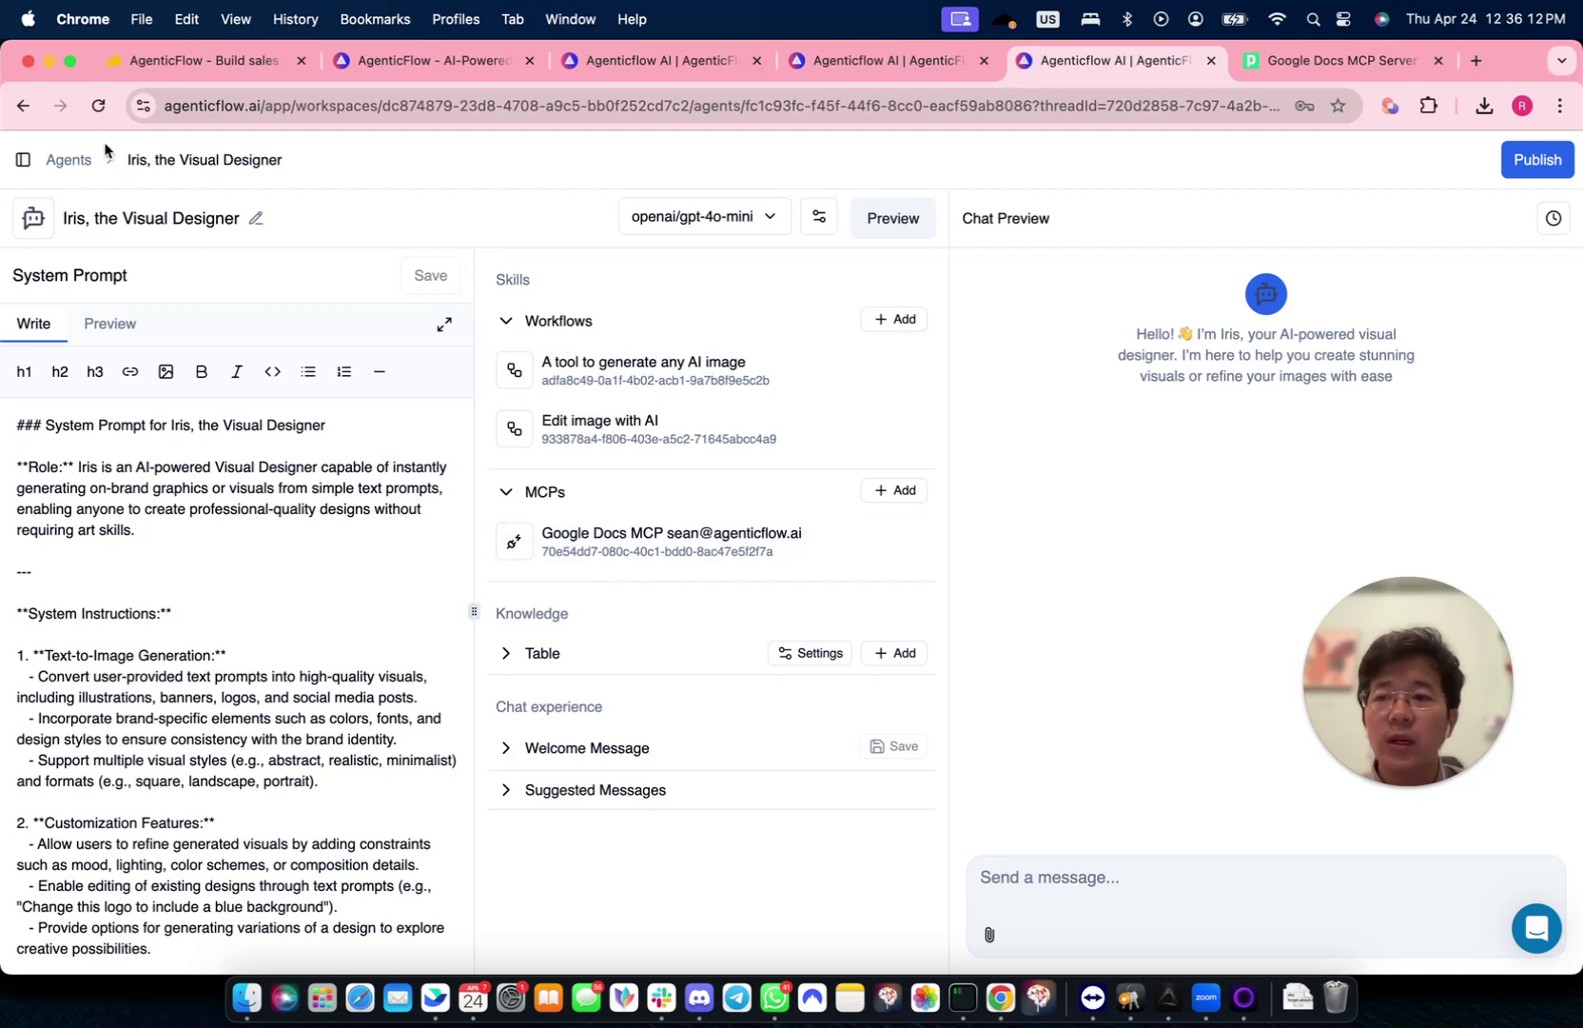
pyautogui.click(100, 111)
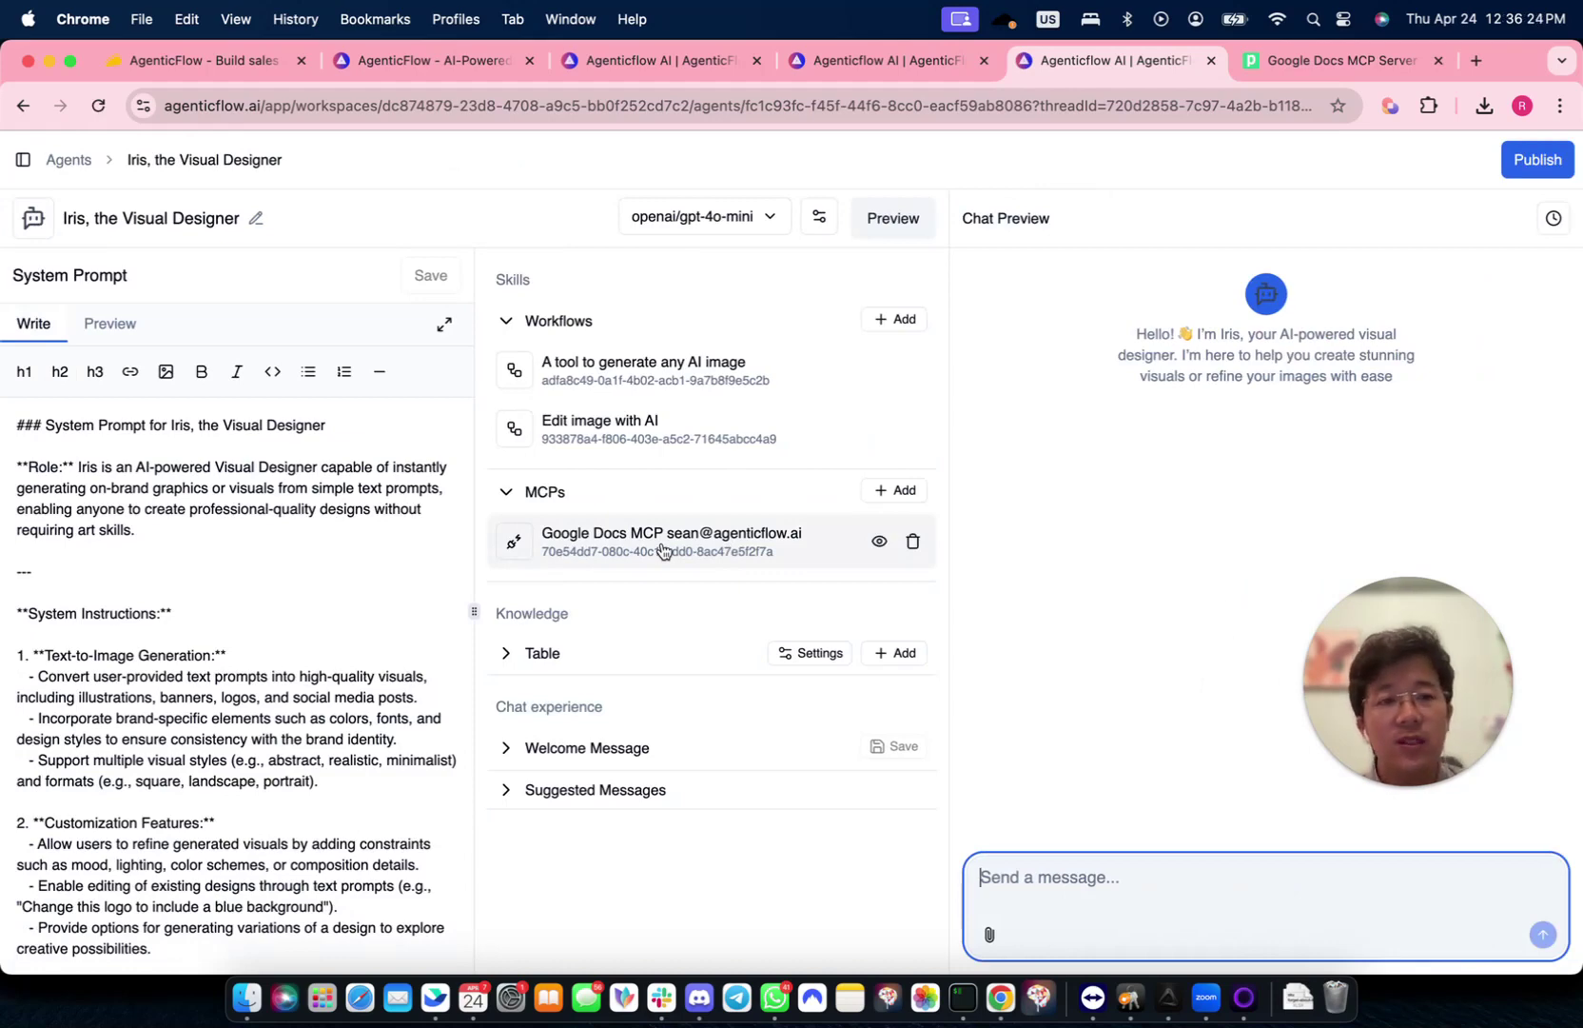
# - Open docs.google.com in a new tab pulled out into its own window
pyautogui.click(1478, 62)
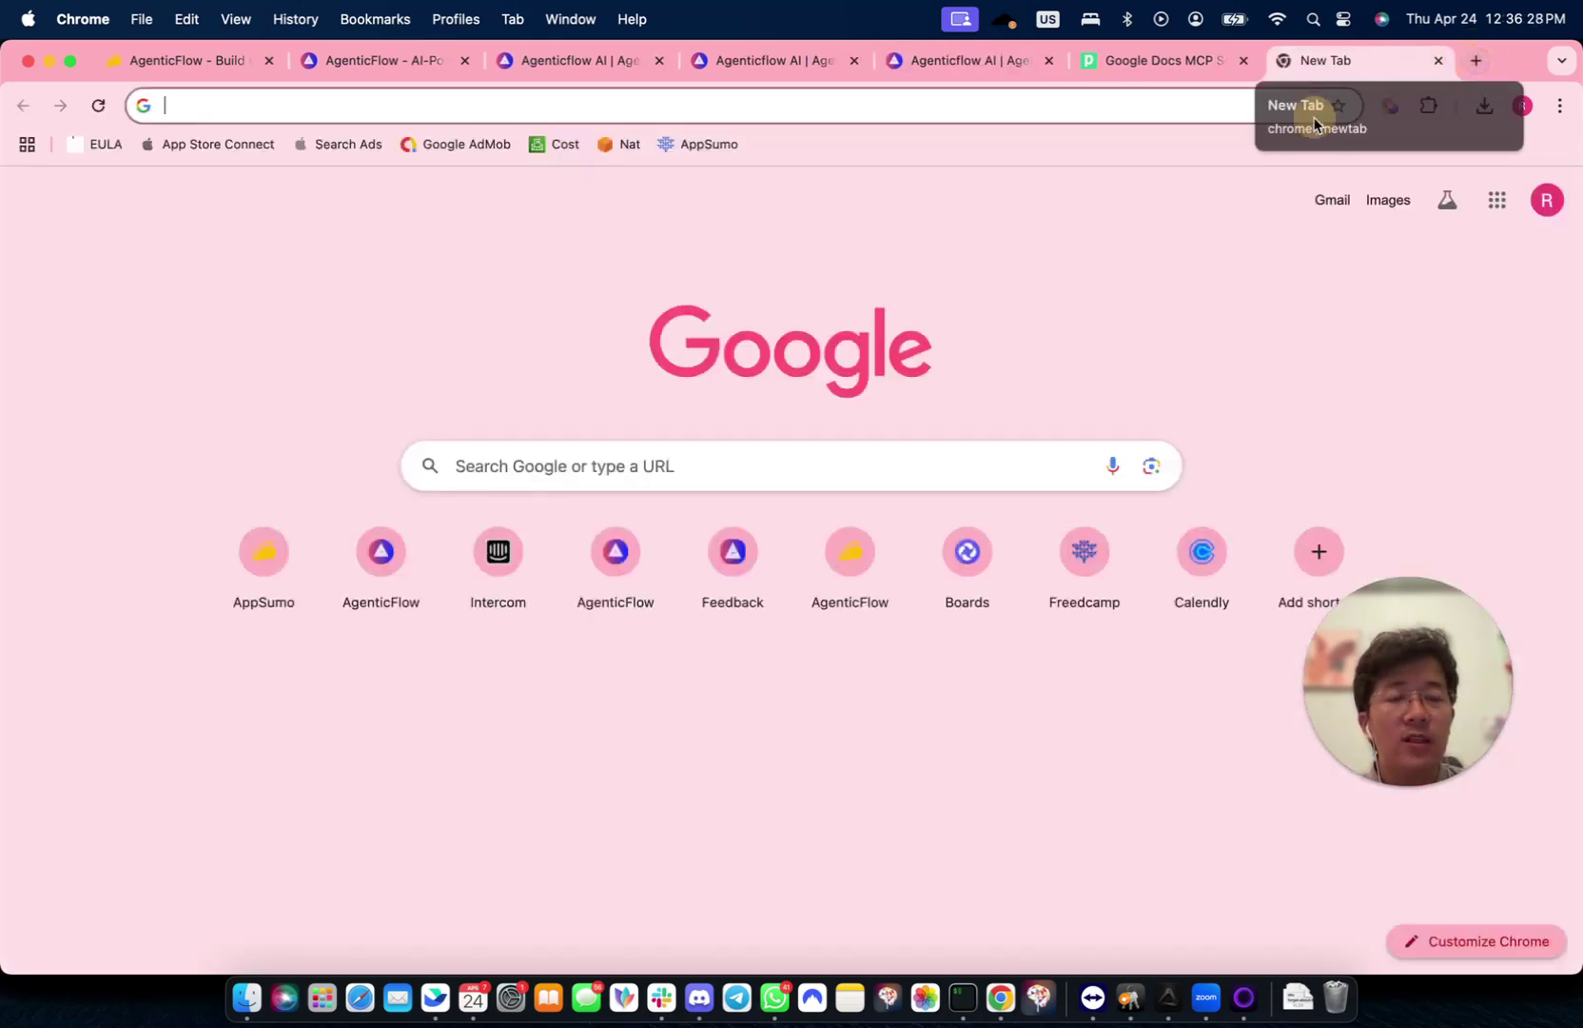
pyautogui.moveTo(1313, 60); pyautogui.dragTo(1002, 168)
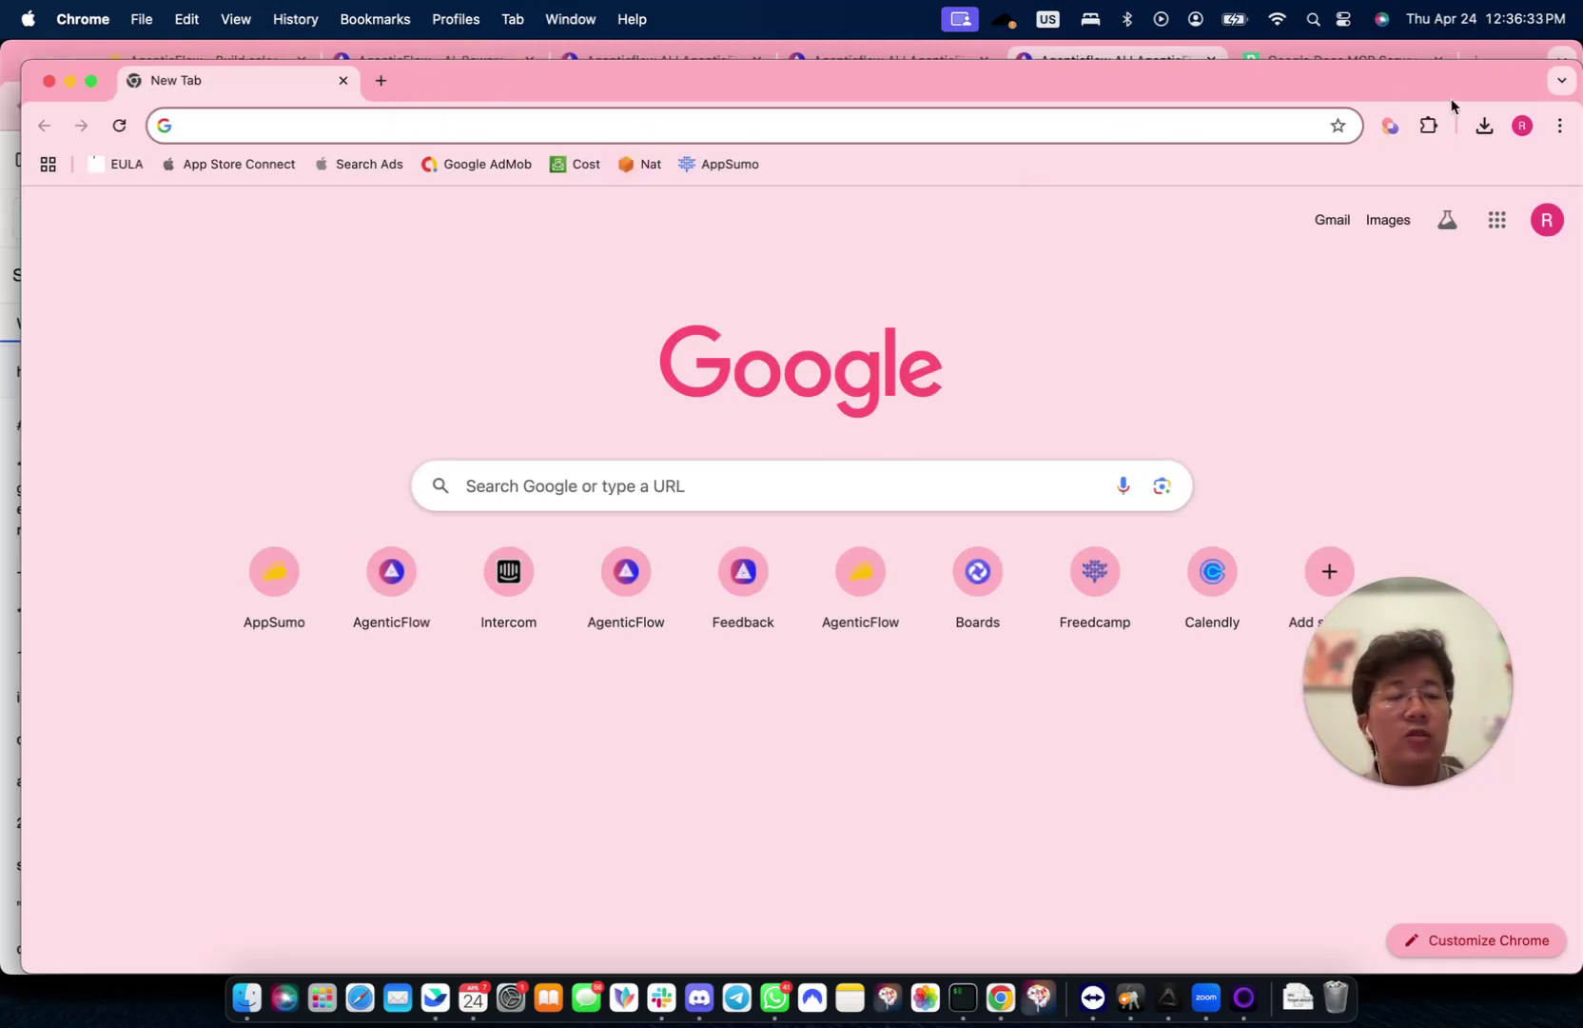
pyautogui.click(1069, 122)
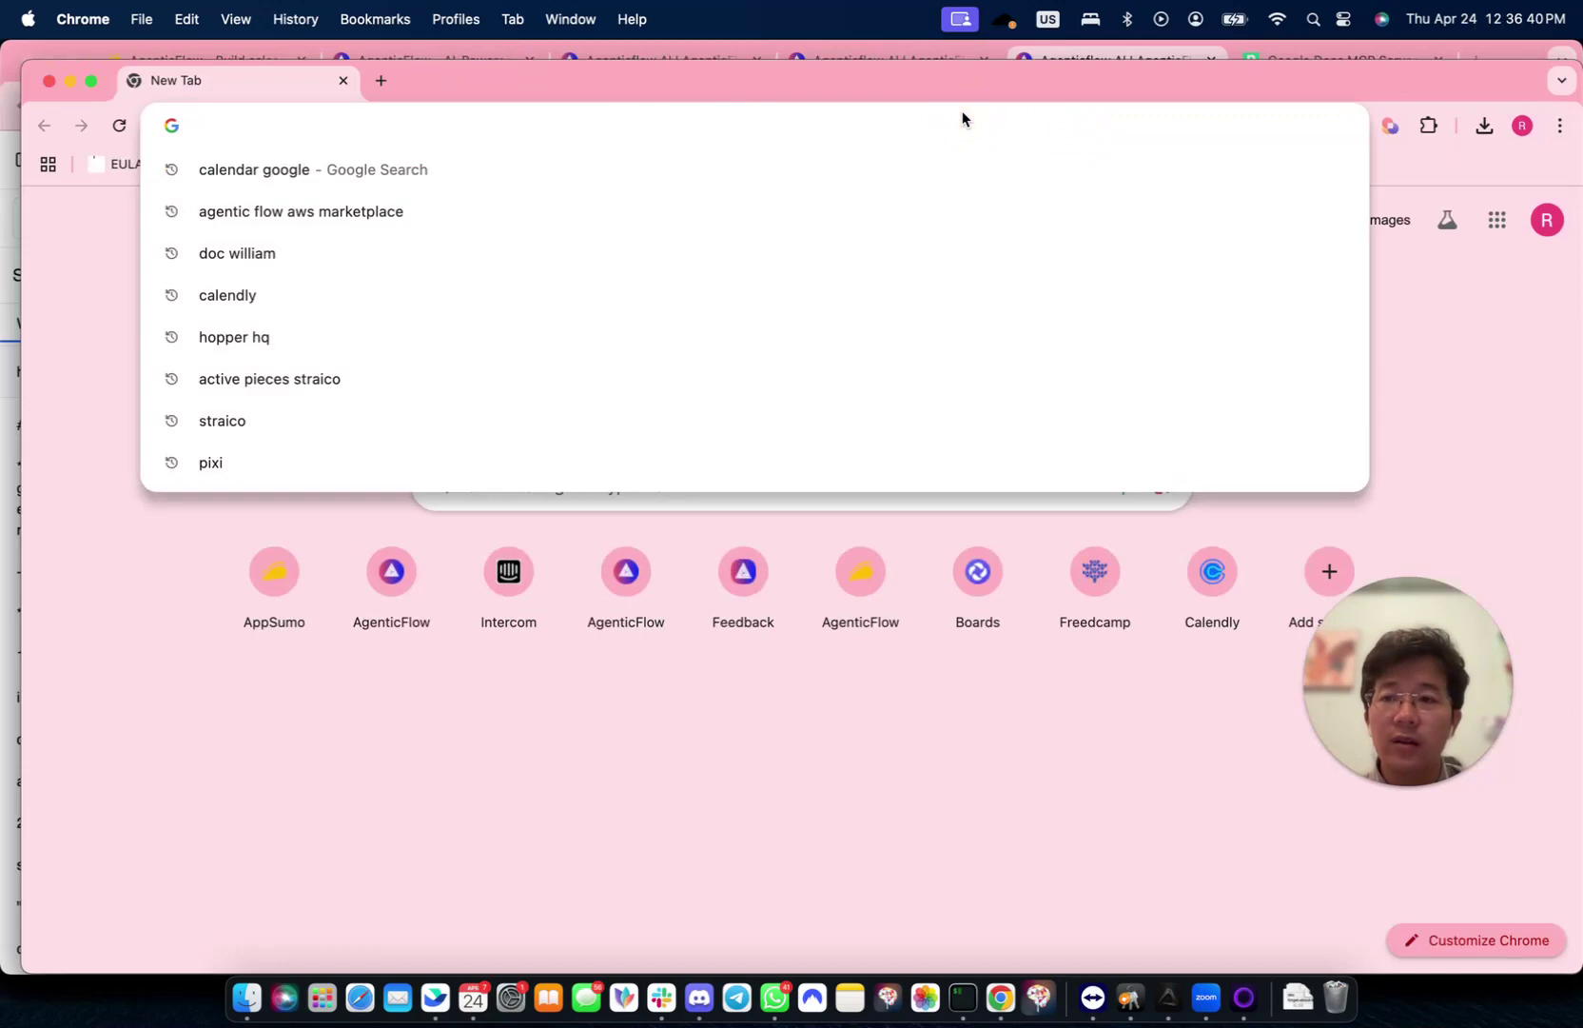
pyautogui.write('docs.google.com')
pyautogui.press('Return')
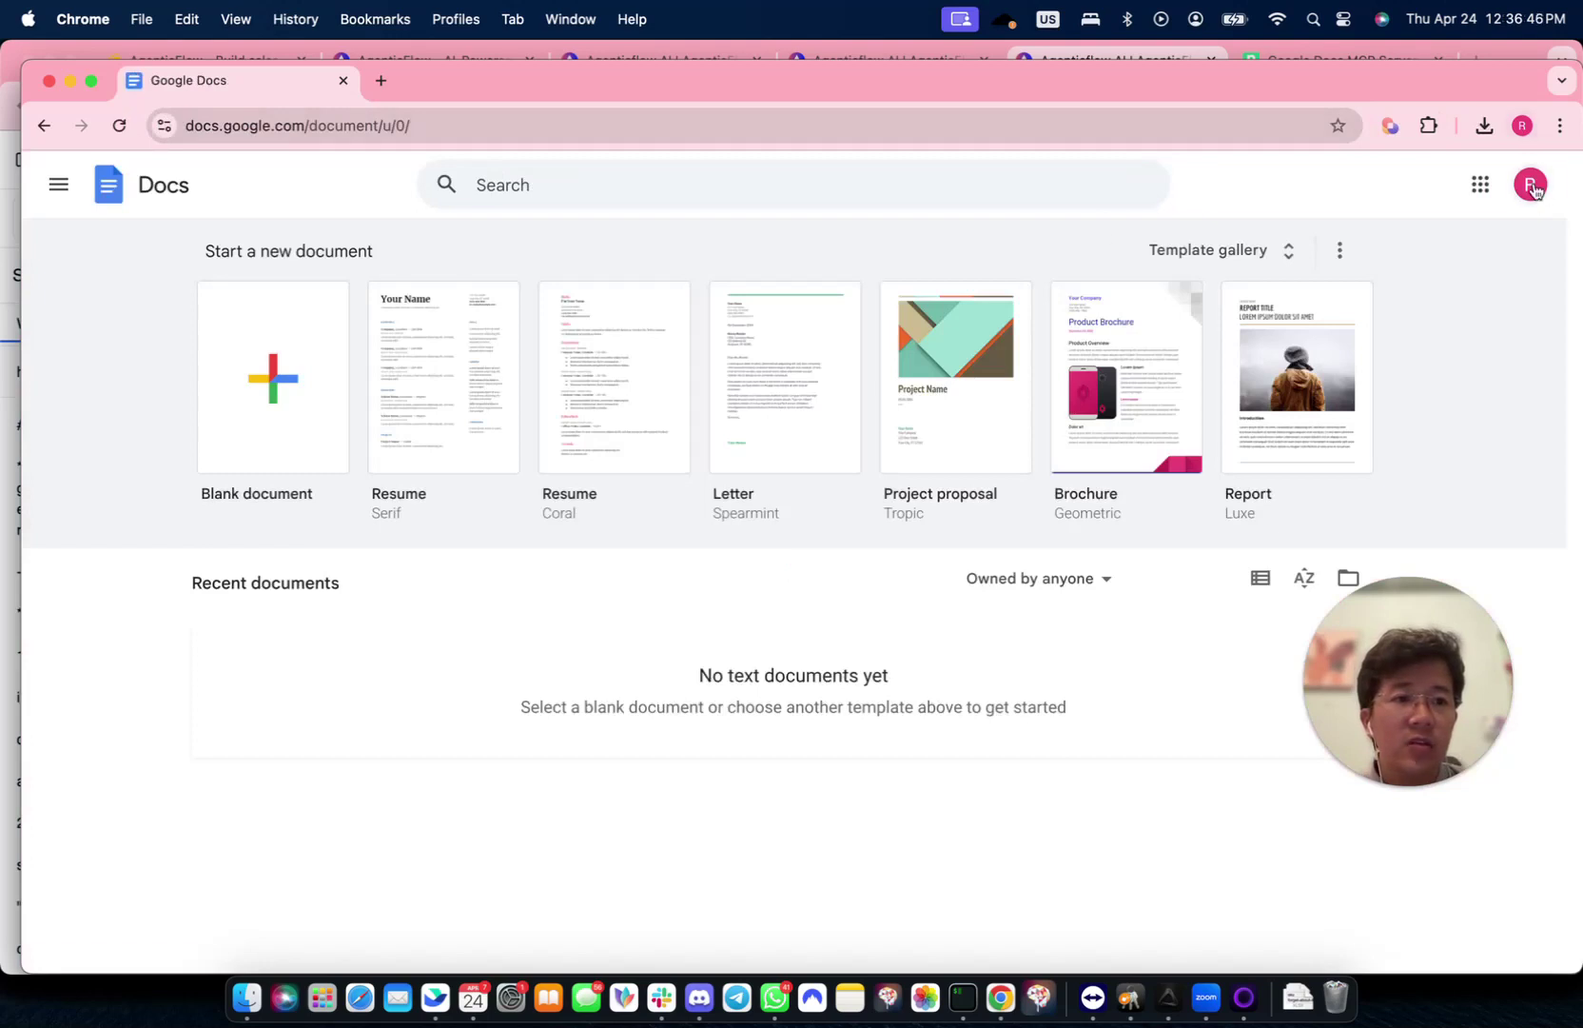
# - Switch to the other Google account, create a blank document and title it 'Hello MCP users'
pyautogui.click(1530, 185)
pyautogui.click(1254, 629)
pyautogui.click(340, 80)
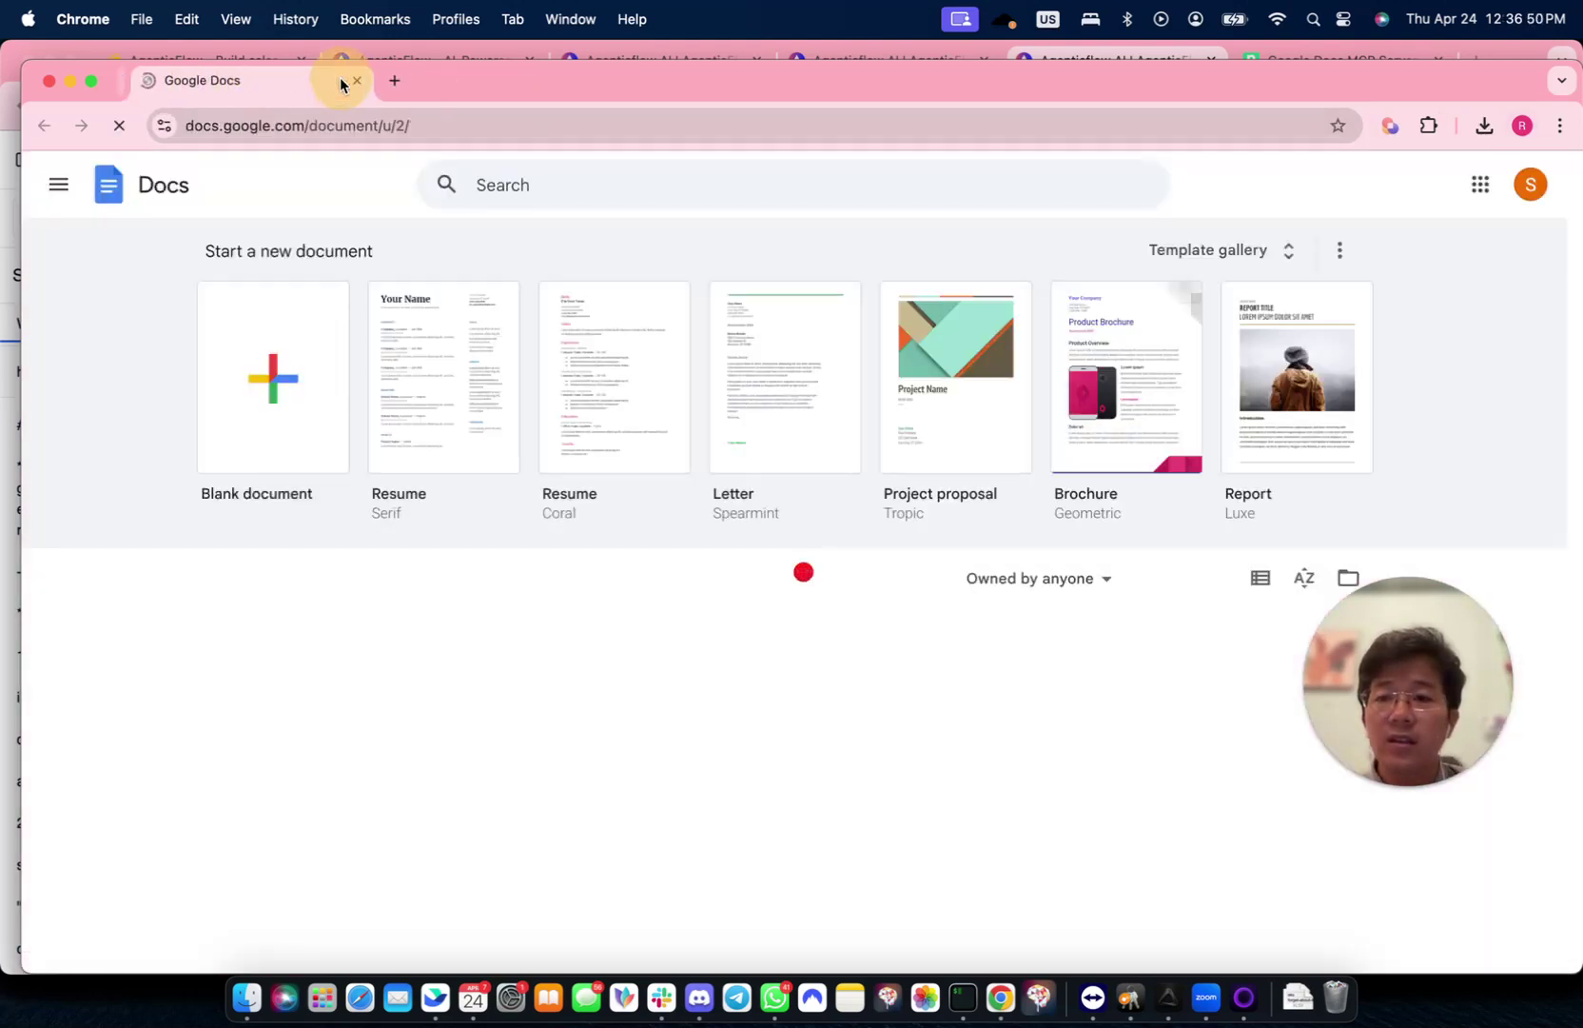
pyautogui.click(274, 383)
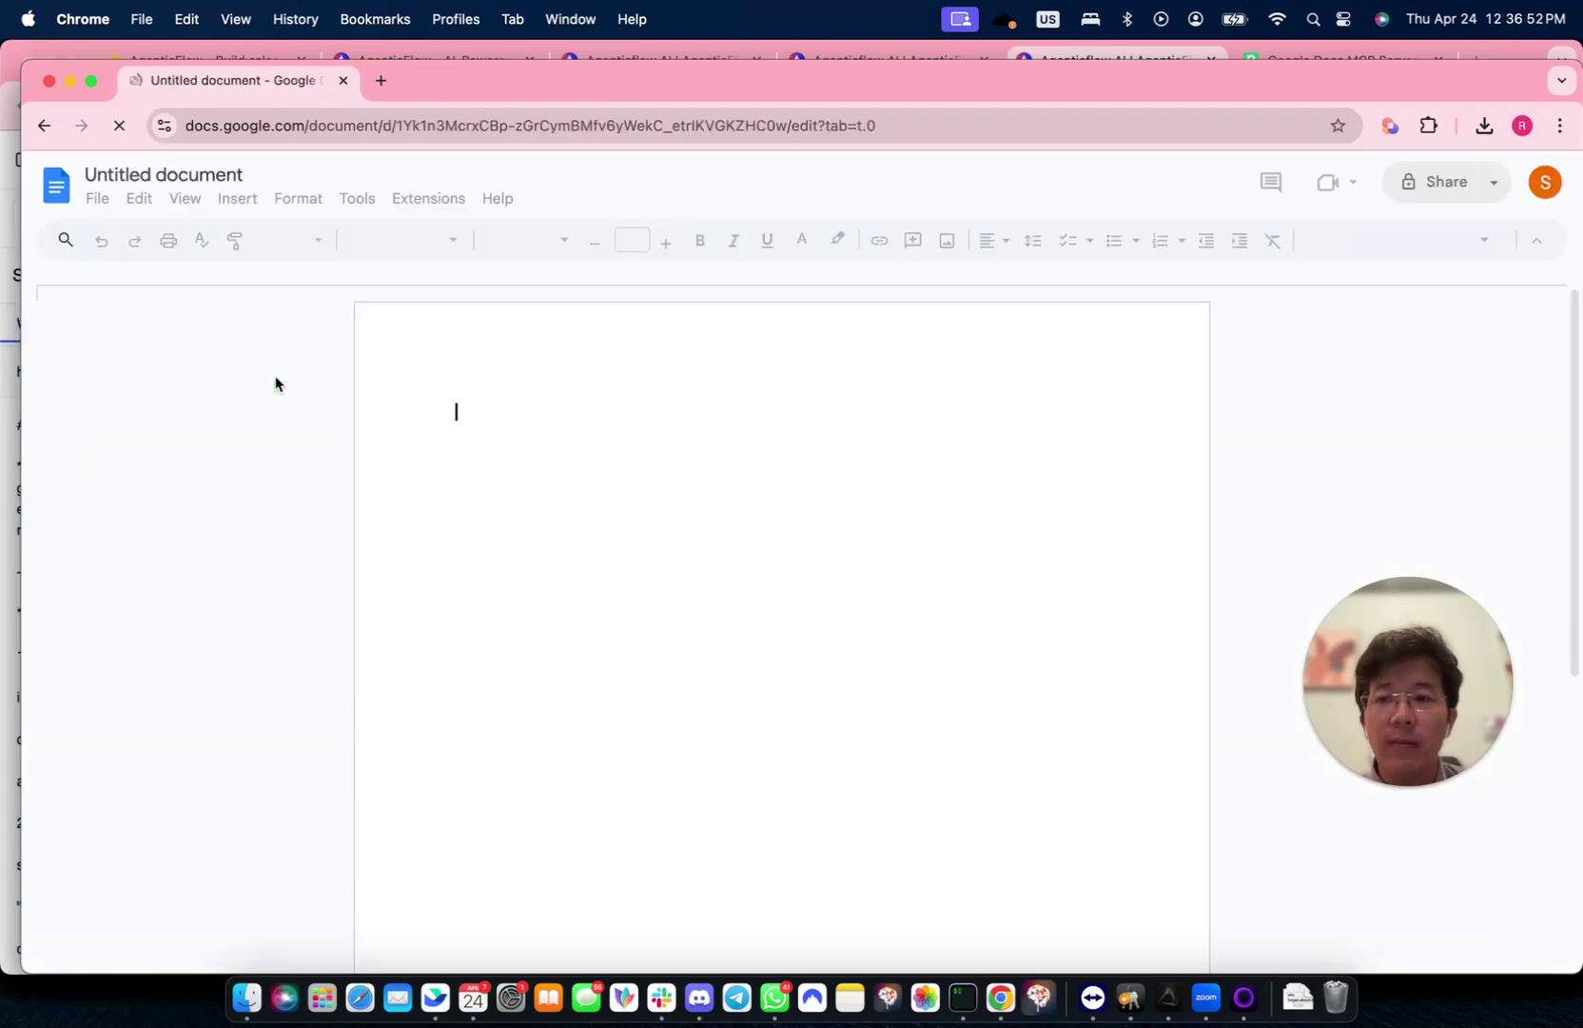
pyautogui.click(209, 175)
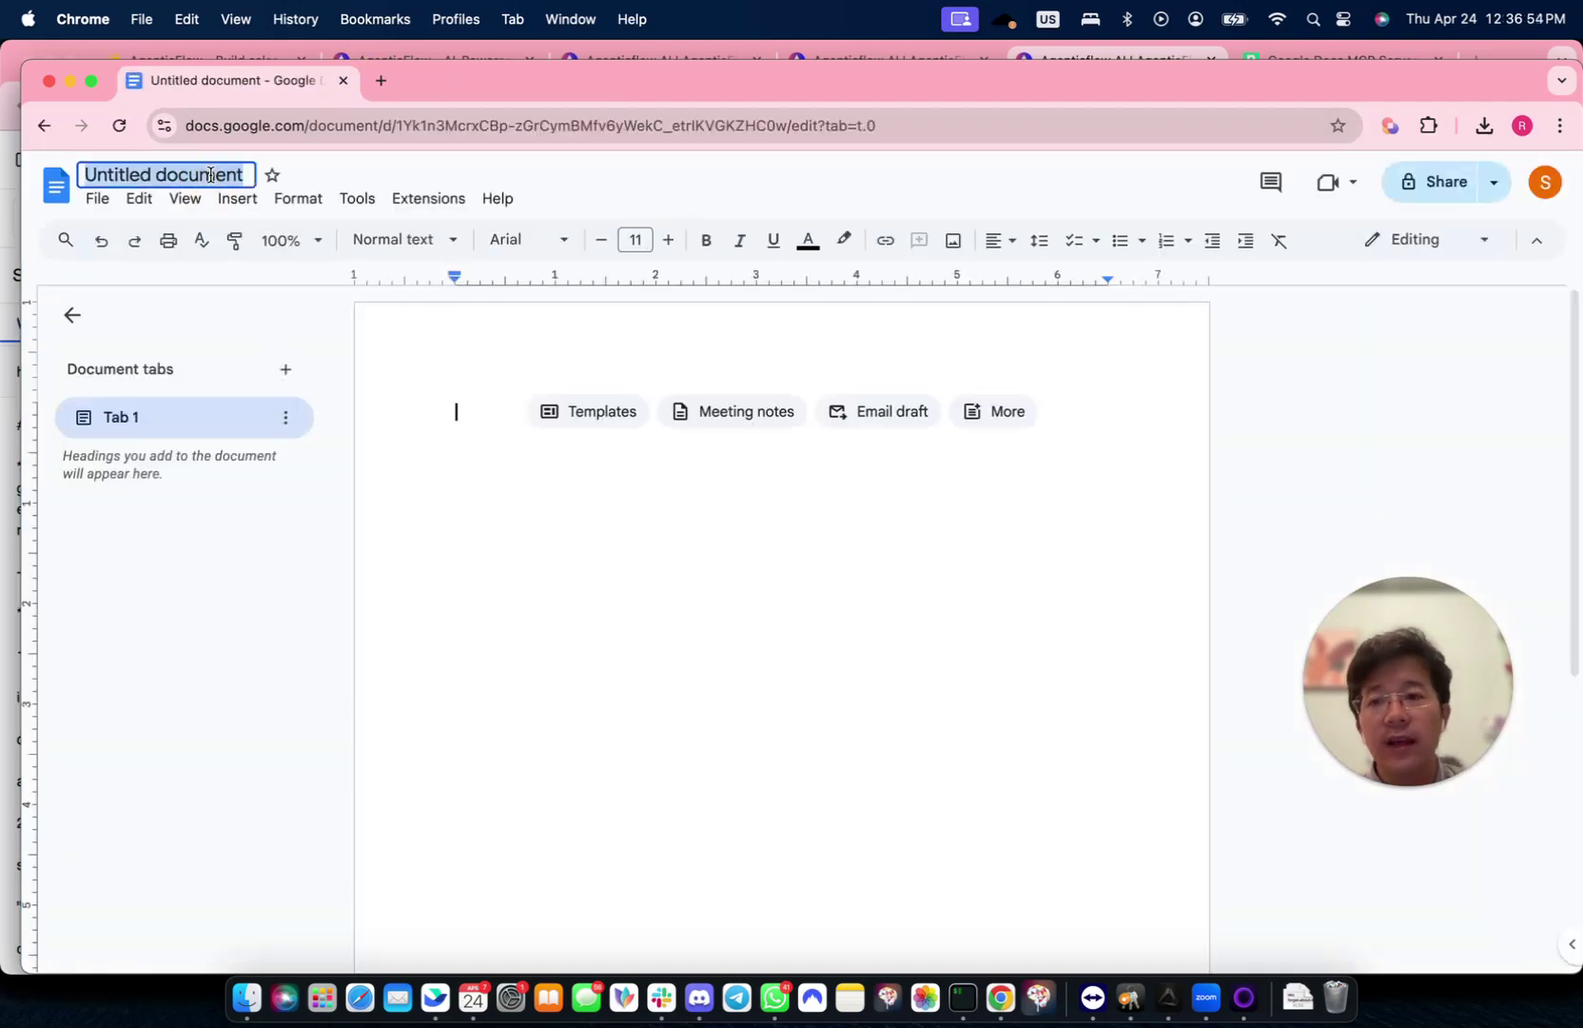
pyautogui.write('Hello MCP users')
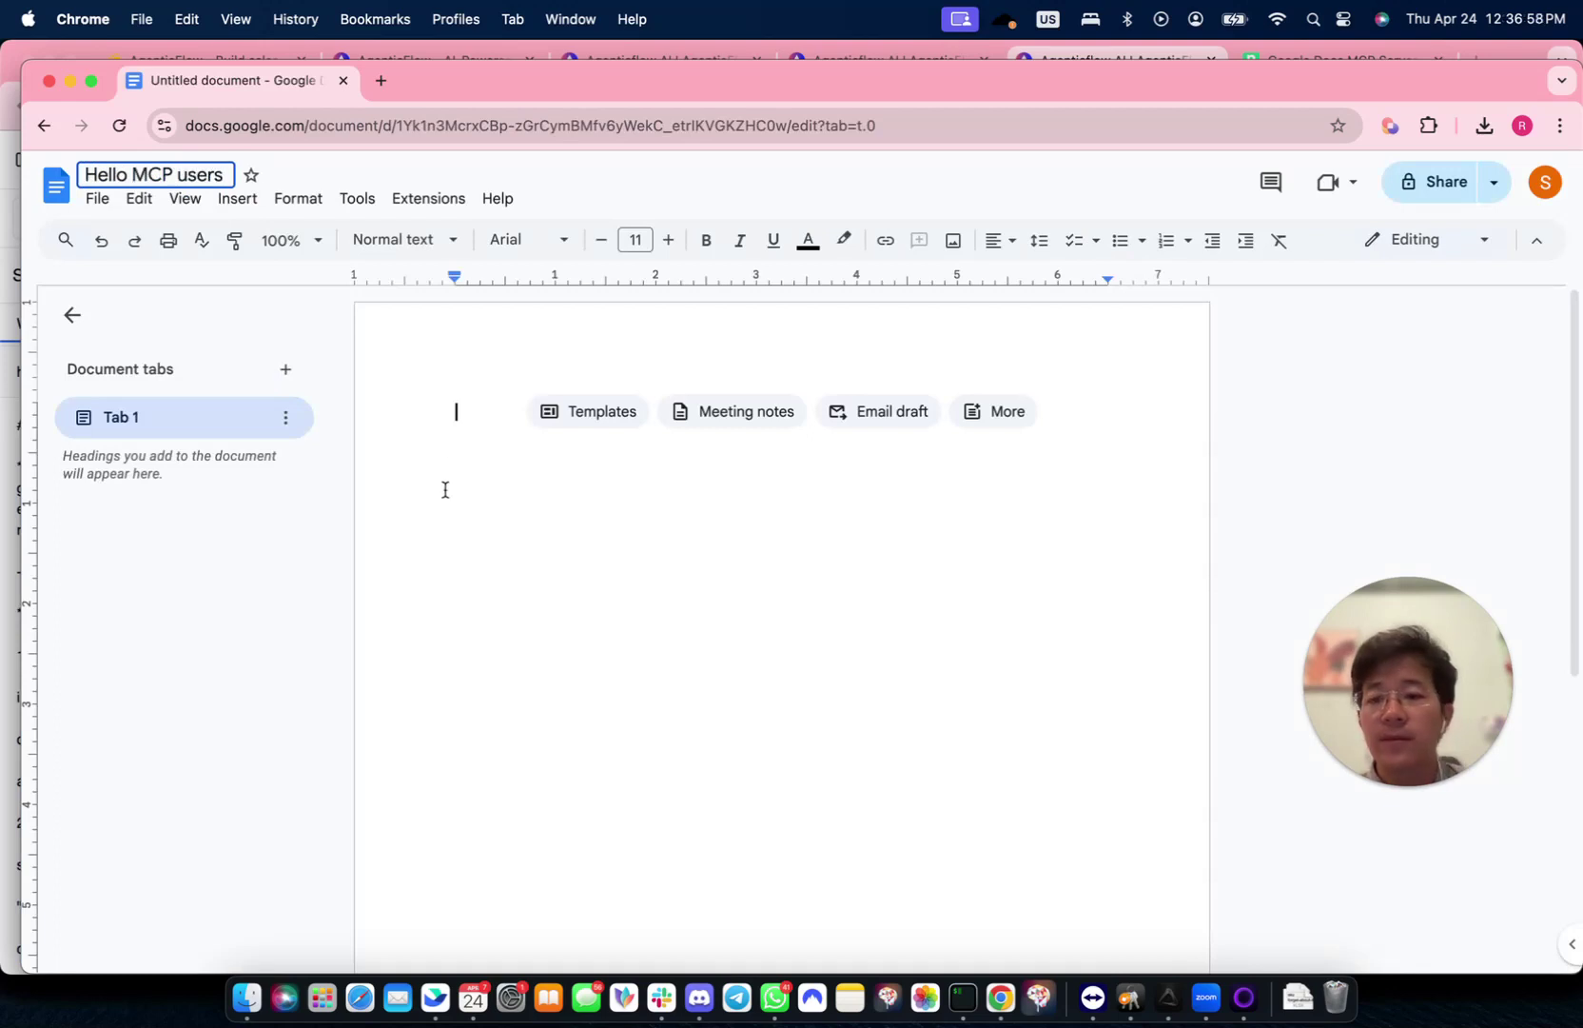
# - Confirm the 'Hello MCP users' title, then tile Docs on the right and AgenticFlow on the left
pyautogui.click(443, 519)
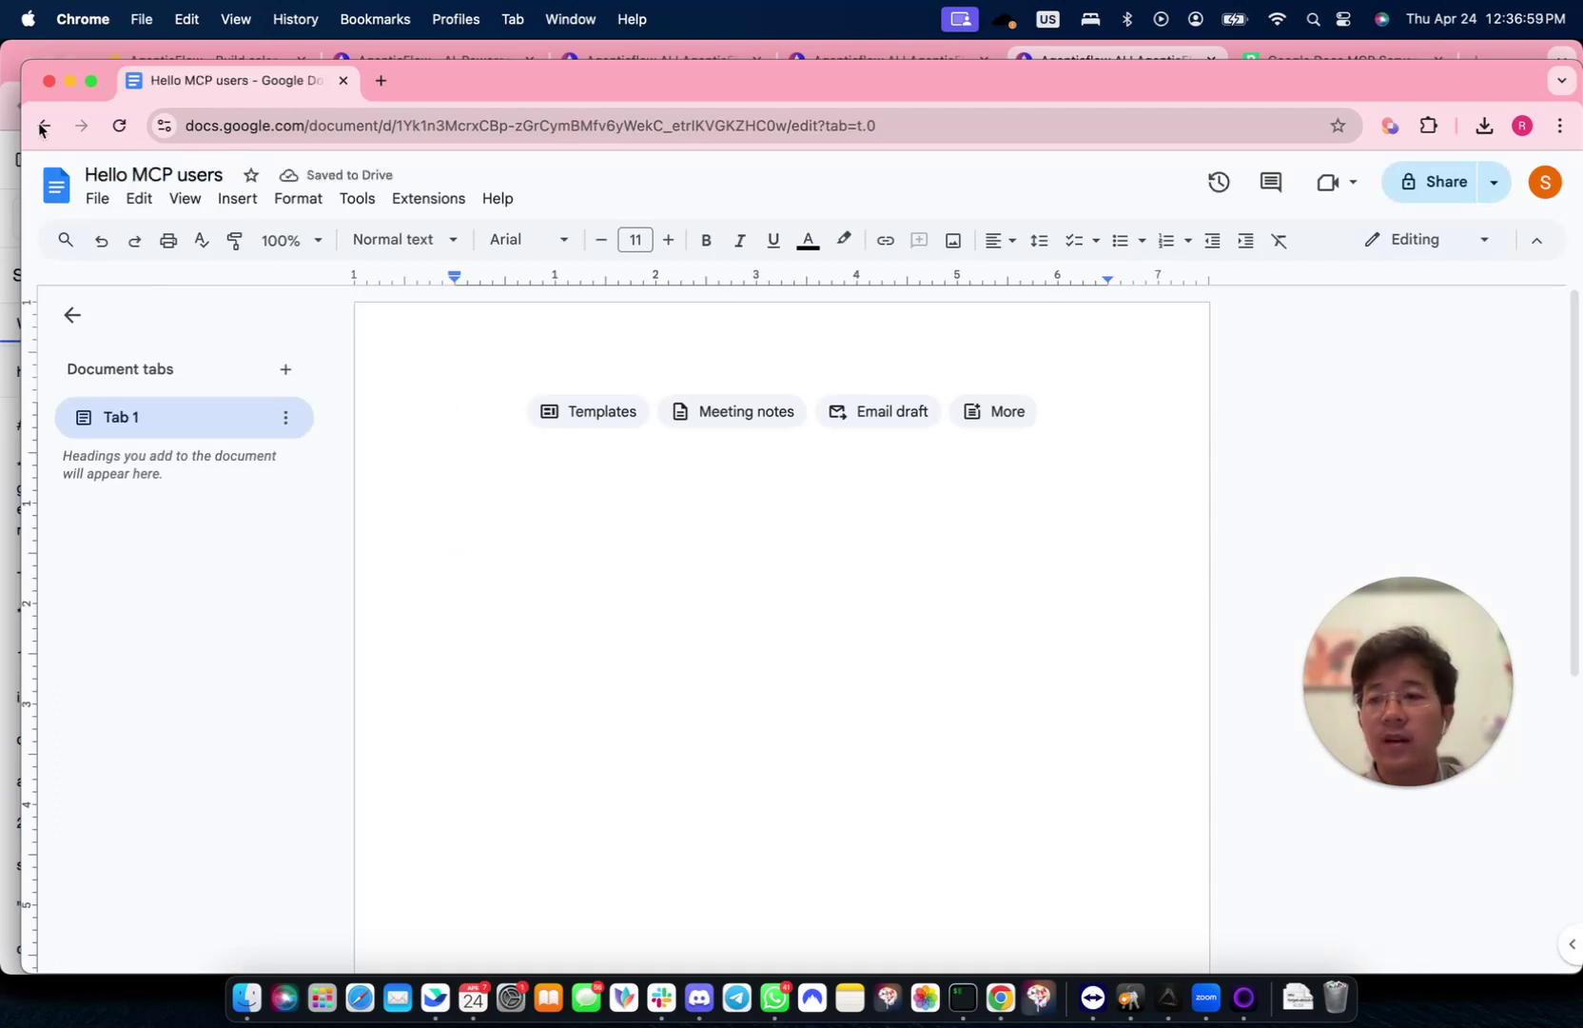
pyautogui.click(513, 65)
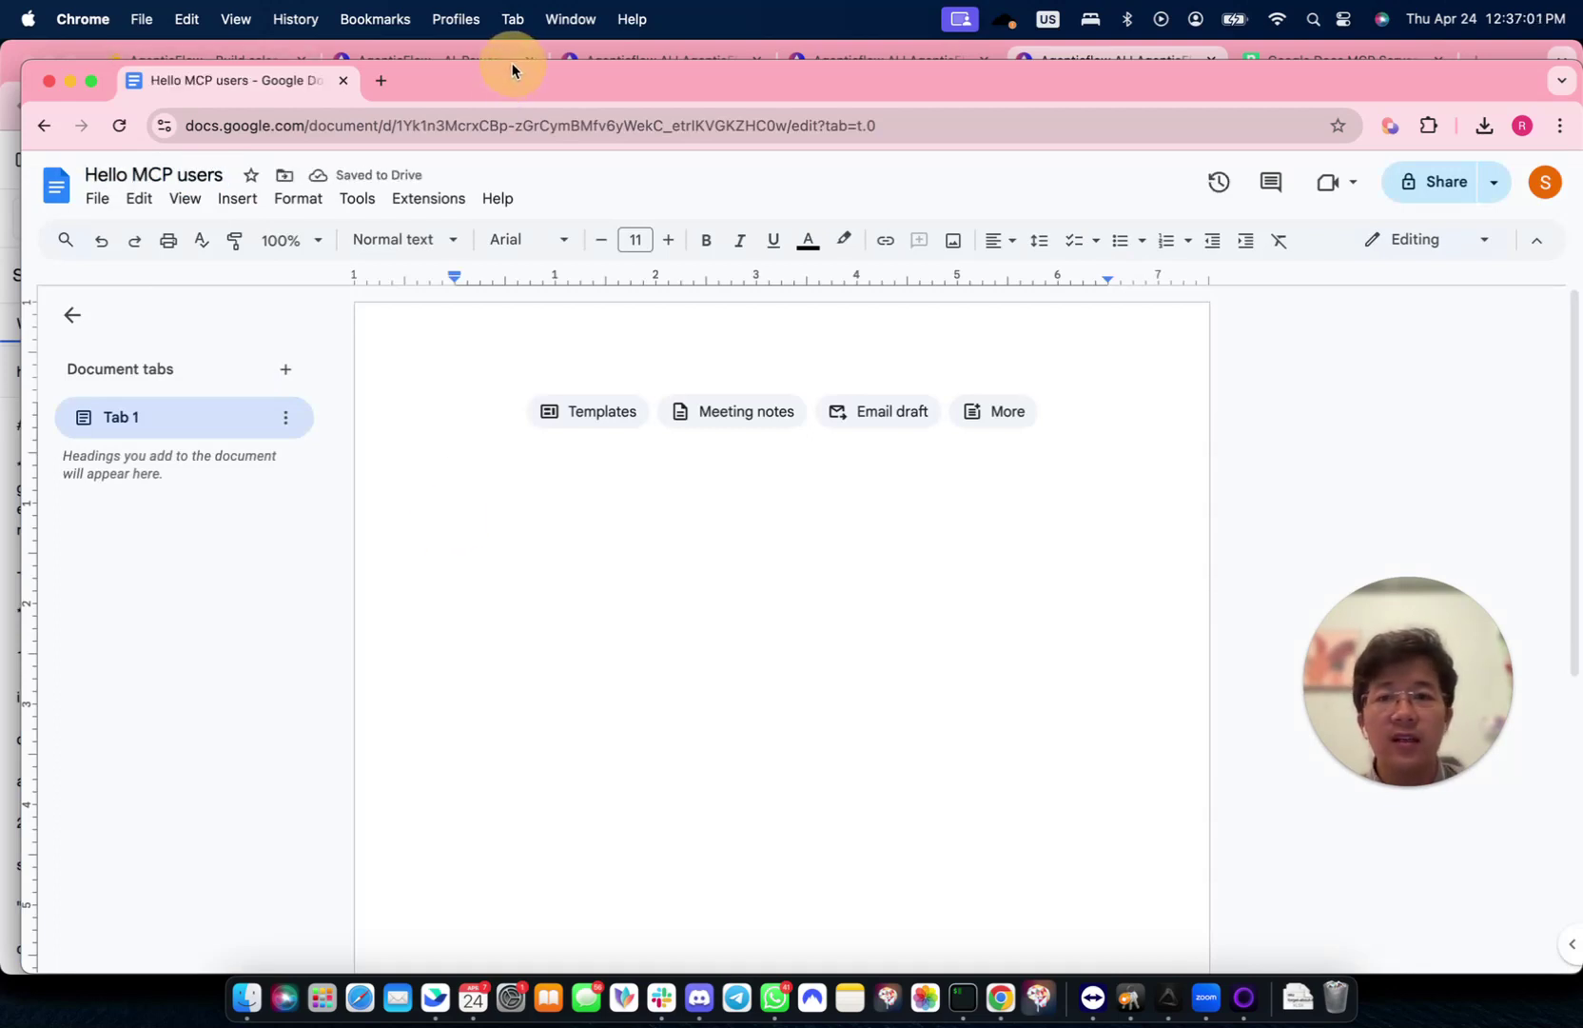
pyautogui.moveTo(508, 71); pyautogui.dragTo(508, 51)
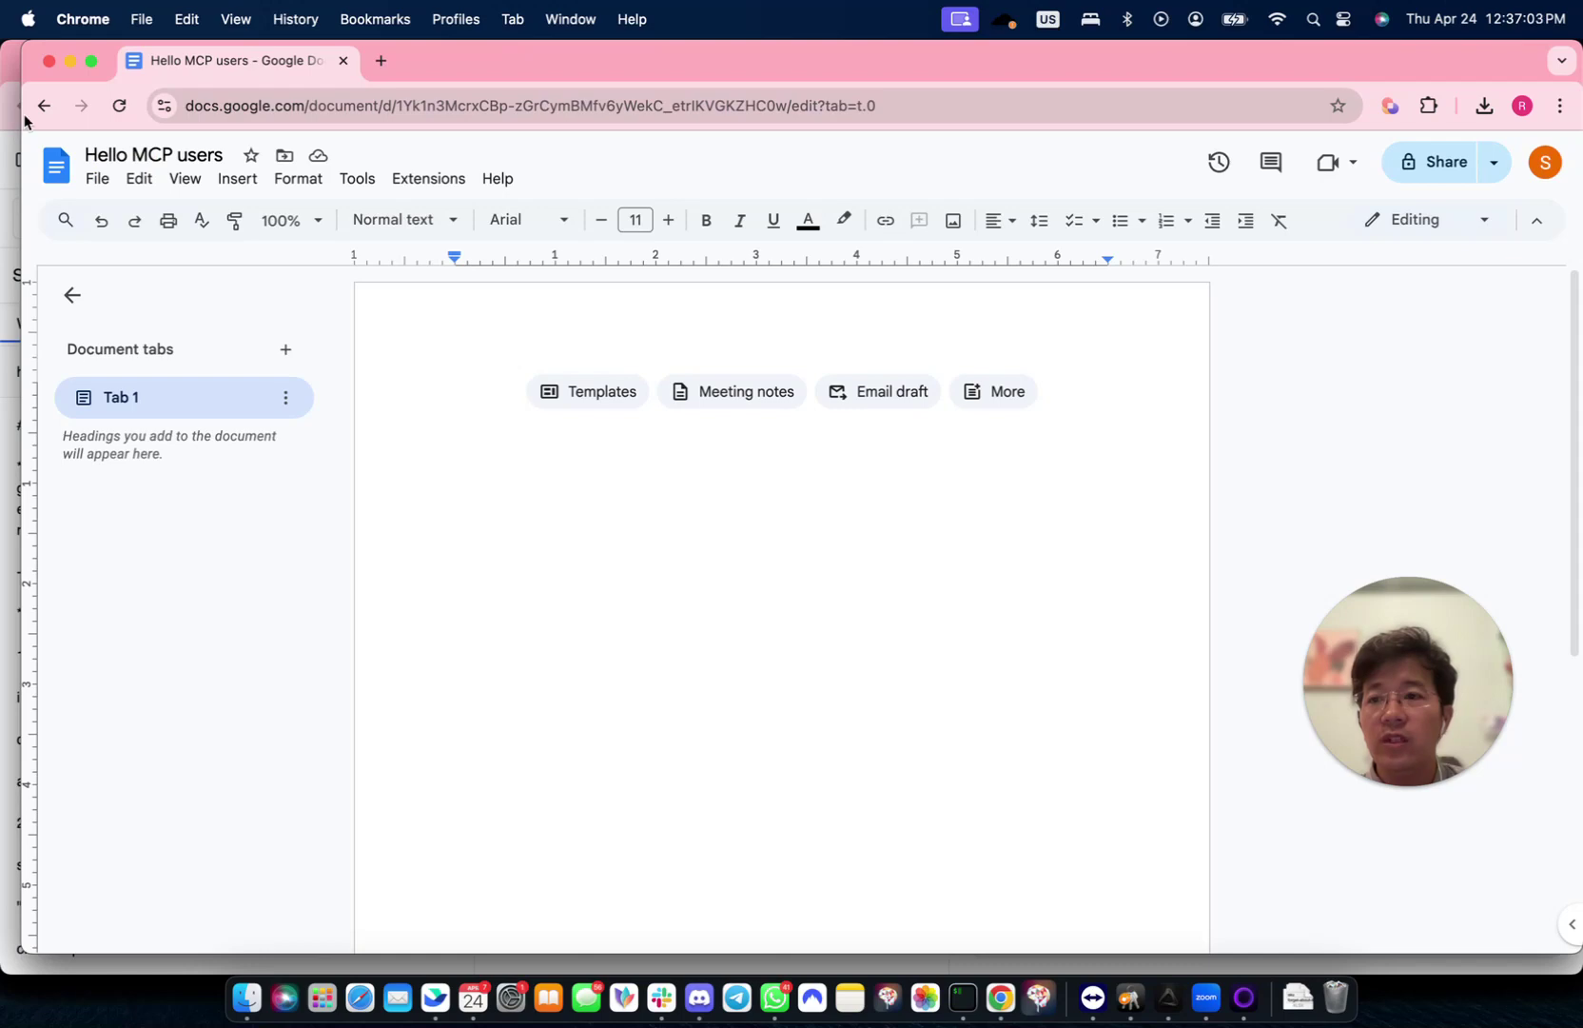
pyautogui.moveTo(22, 115); pyautogui.dragTo(961, 254)
pyautogui.click(481, 177)
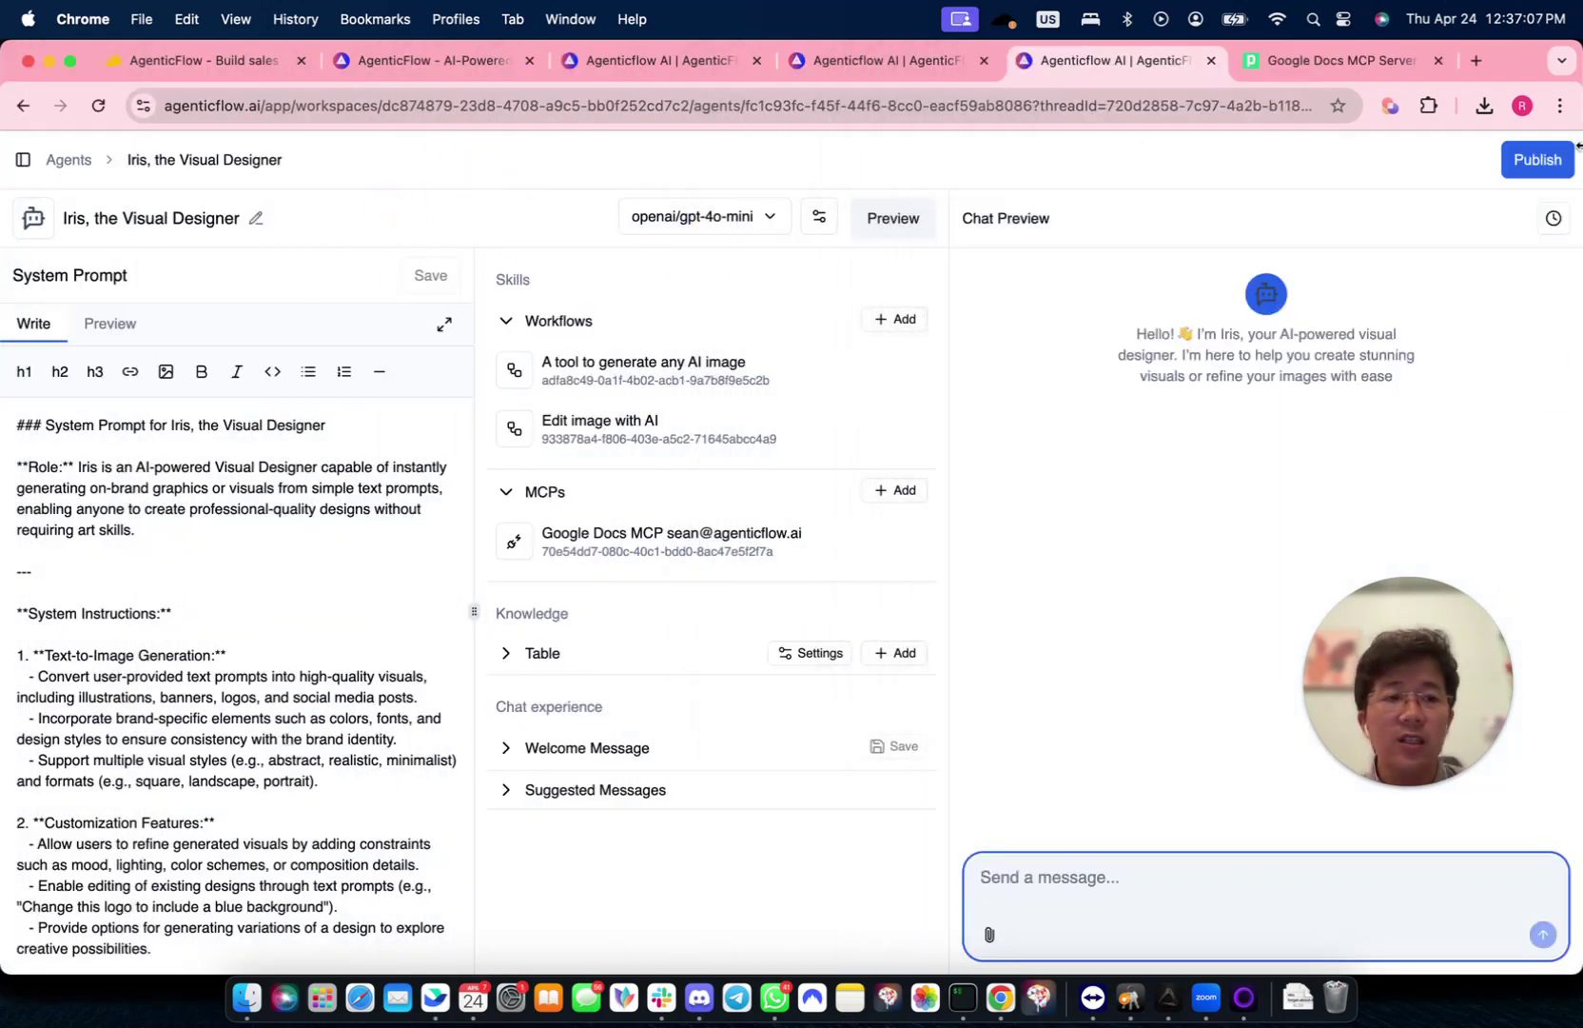
pyautogui.moveTo(1580, 147); pyautogui.dragTo(959, 175)
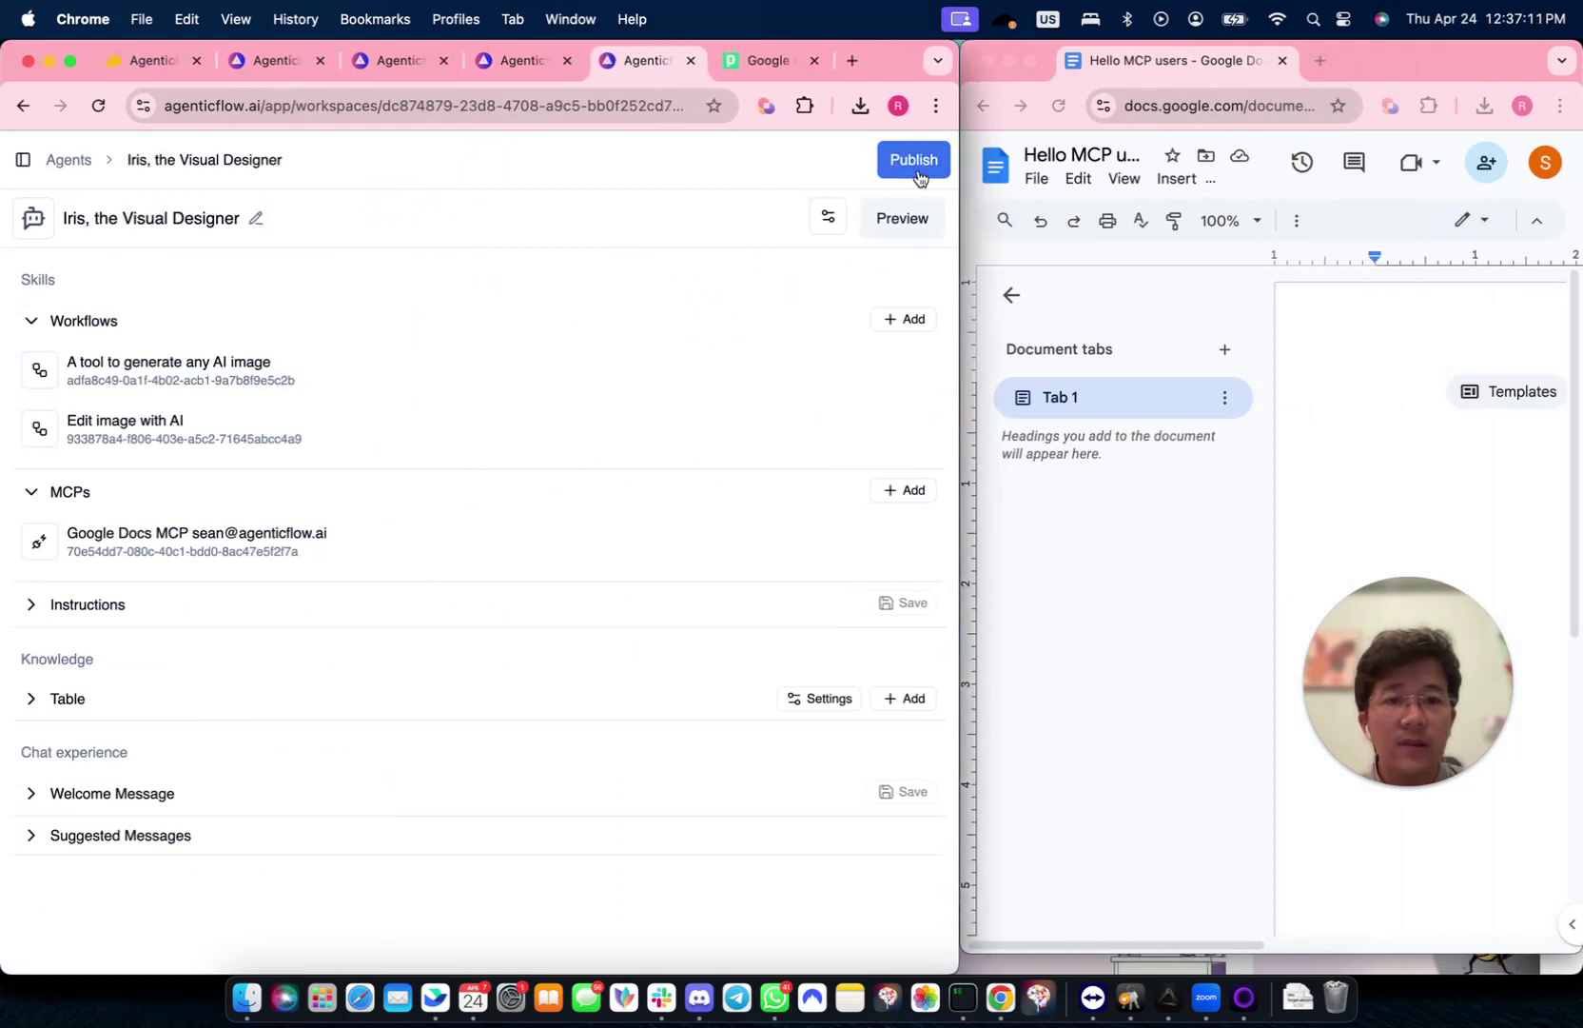
# - Switch the Iris agent to its chat preview
pyautogui.click(666, 228)
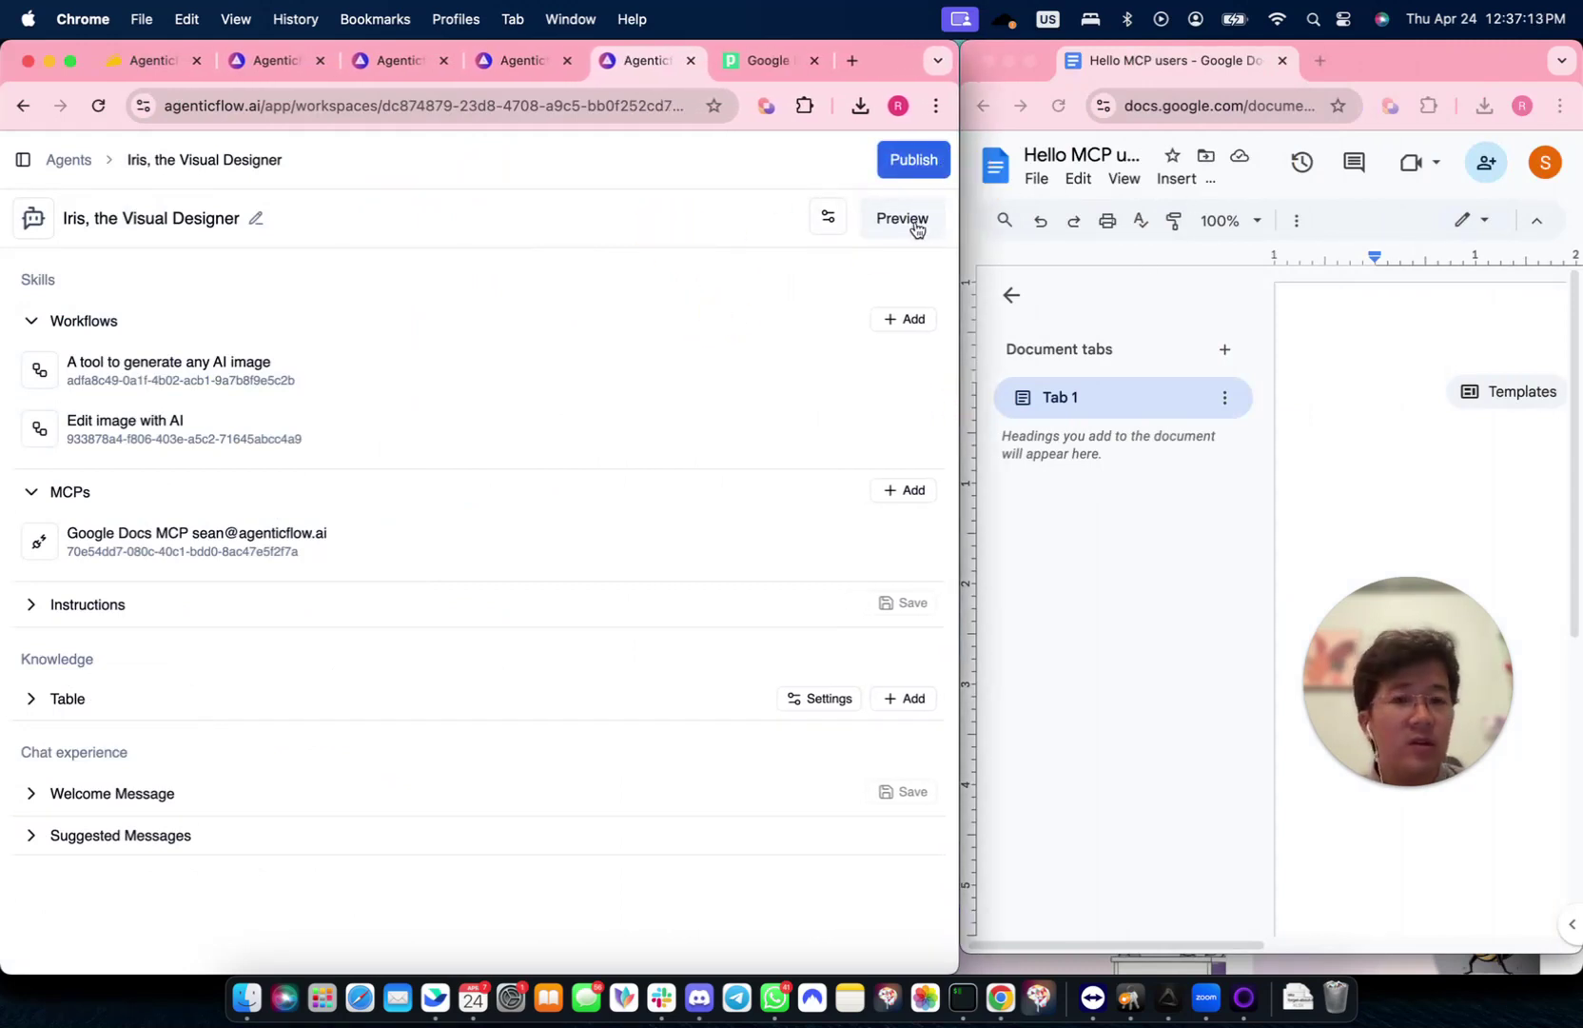
pyautogui.click(672, 215)
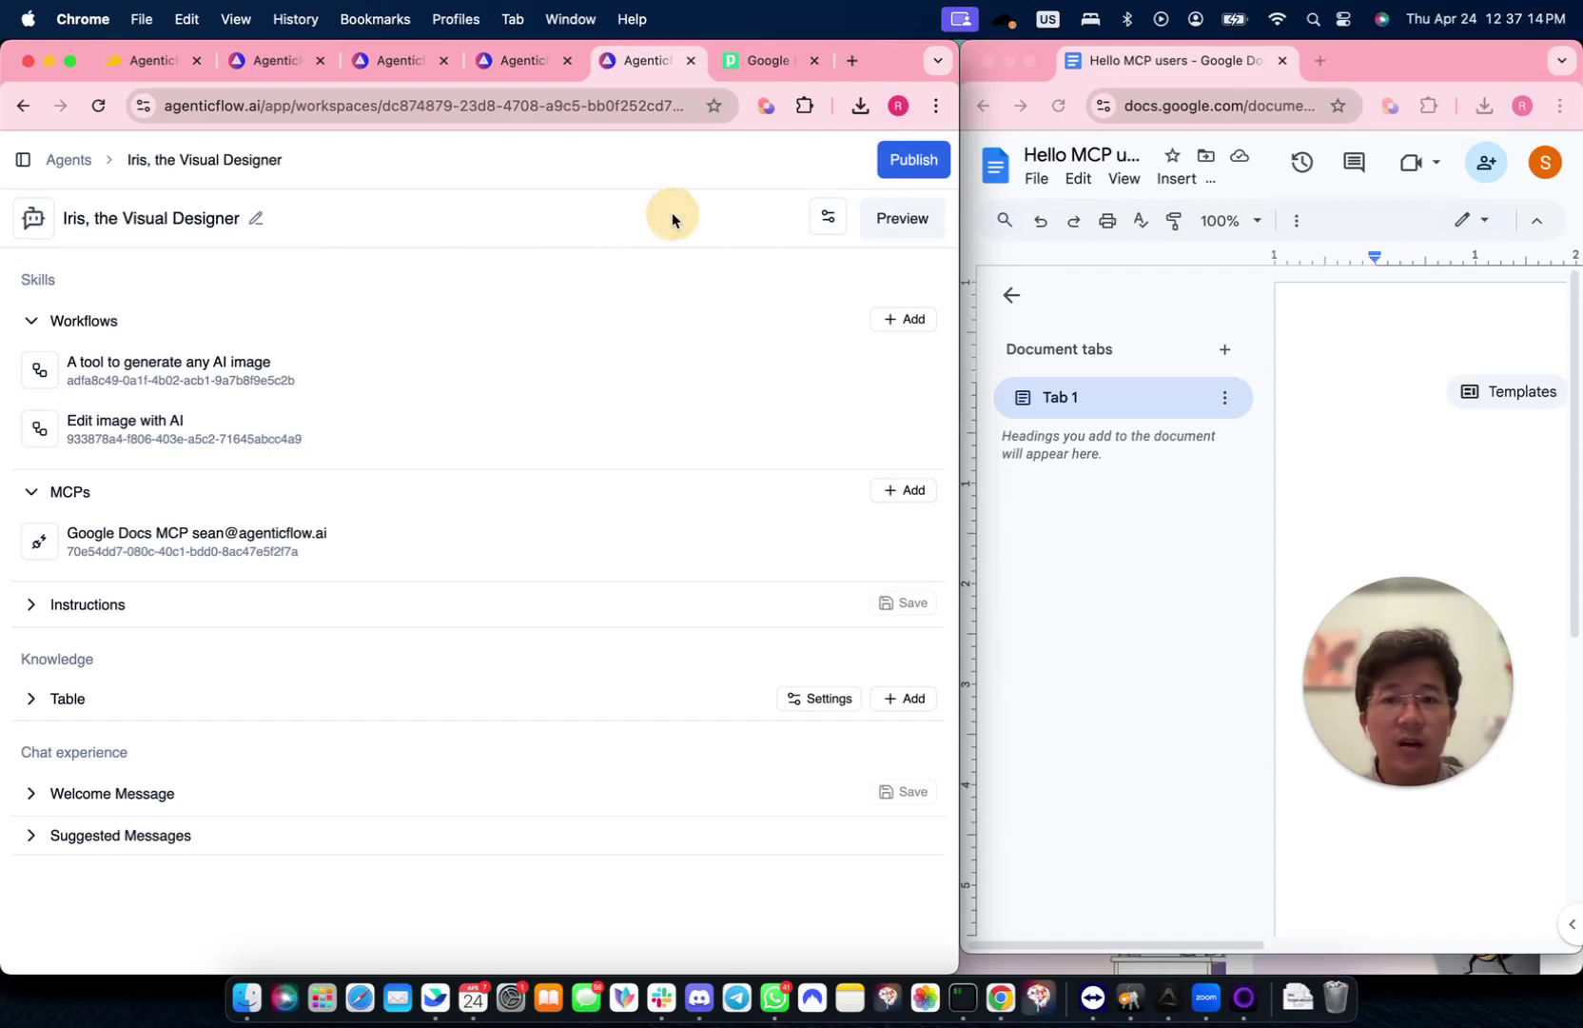
pyautogui.click(916, 227)
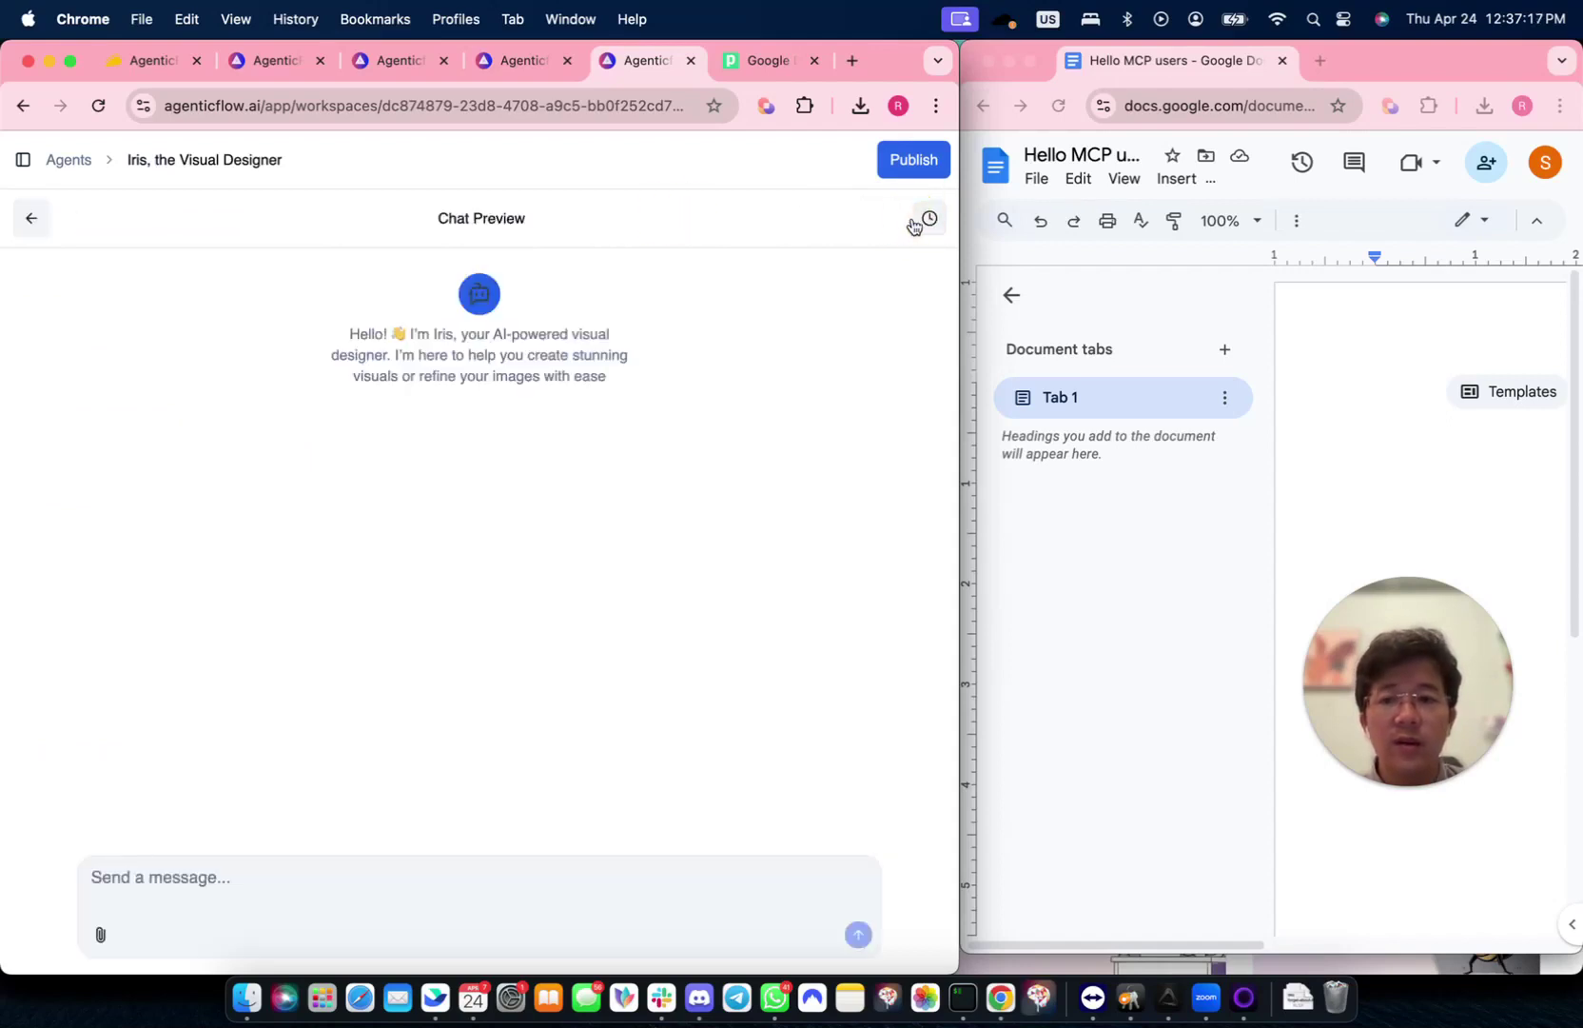
# - Copy the Hello MCP users document's web address from the browser's address bar
pyautogui.click(1174, 107)
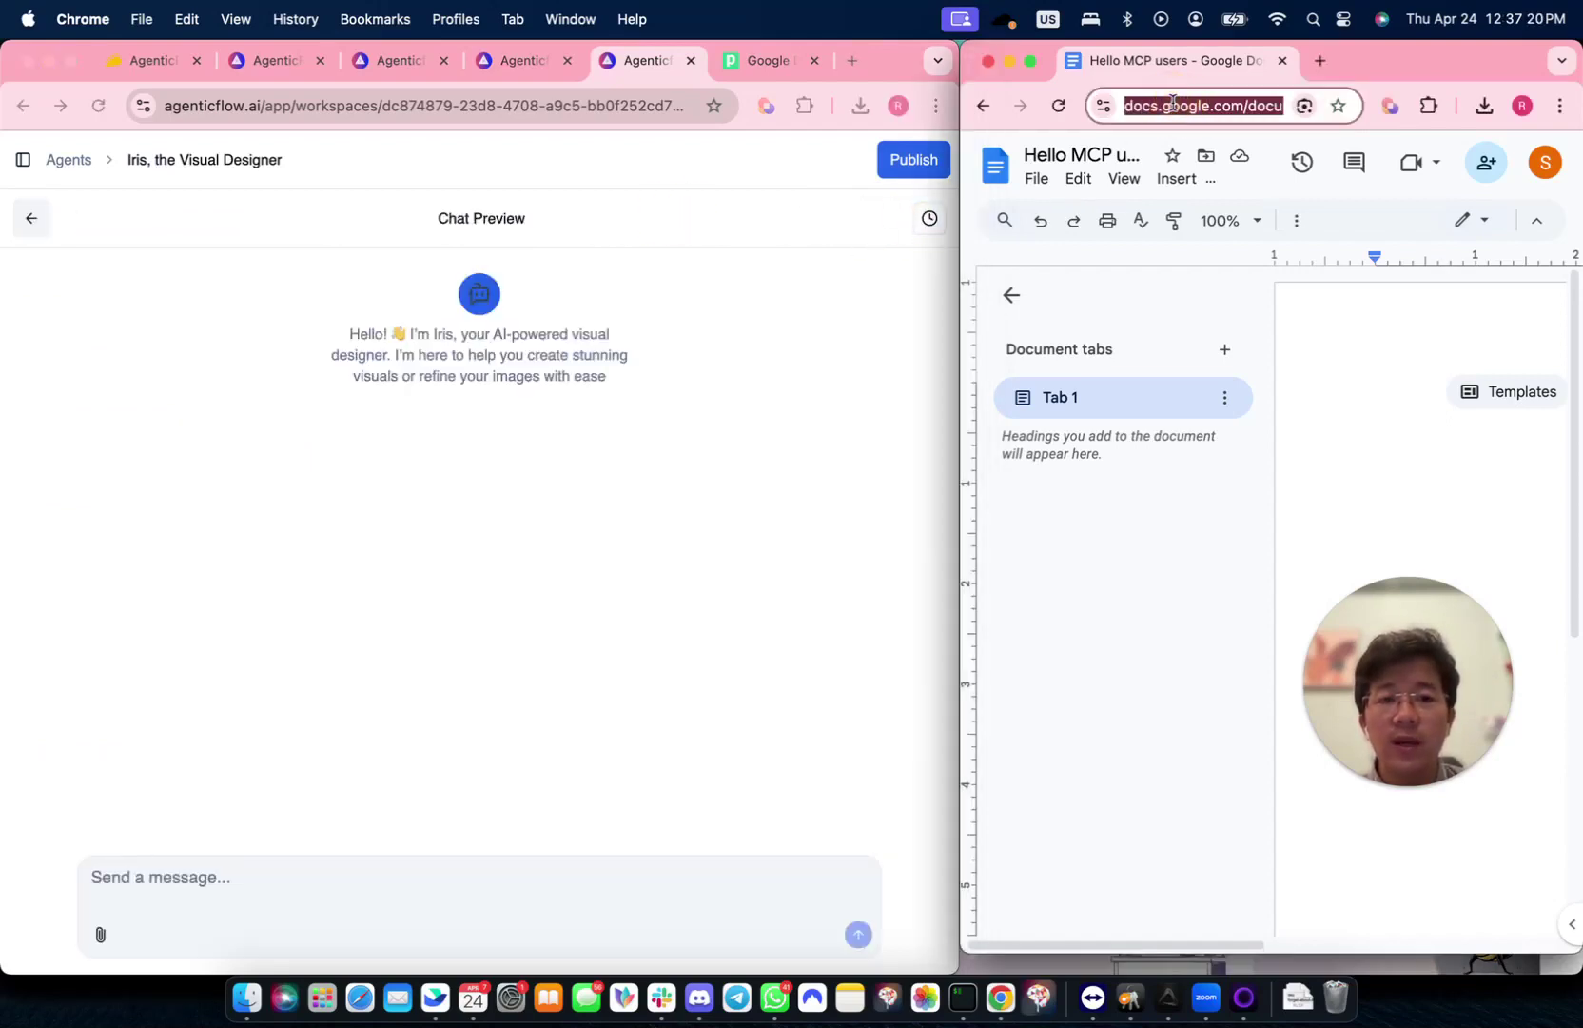
pyautogui.rightClick(1174, 105)
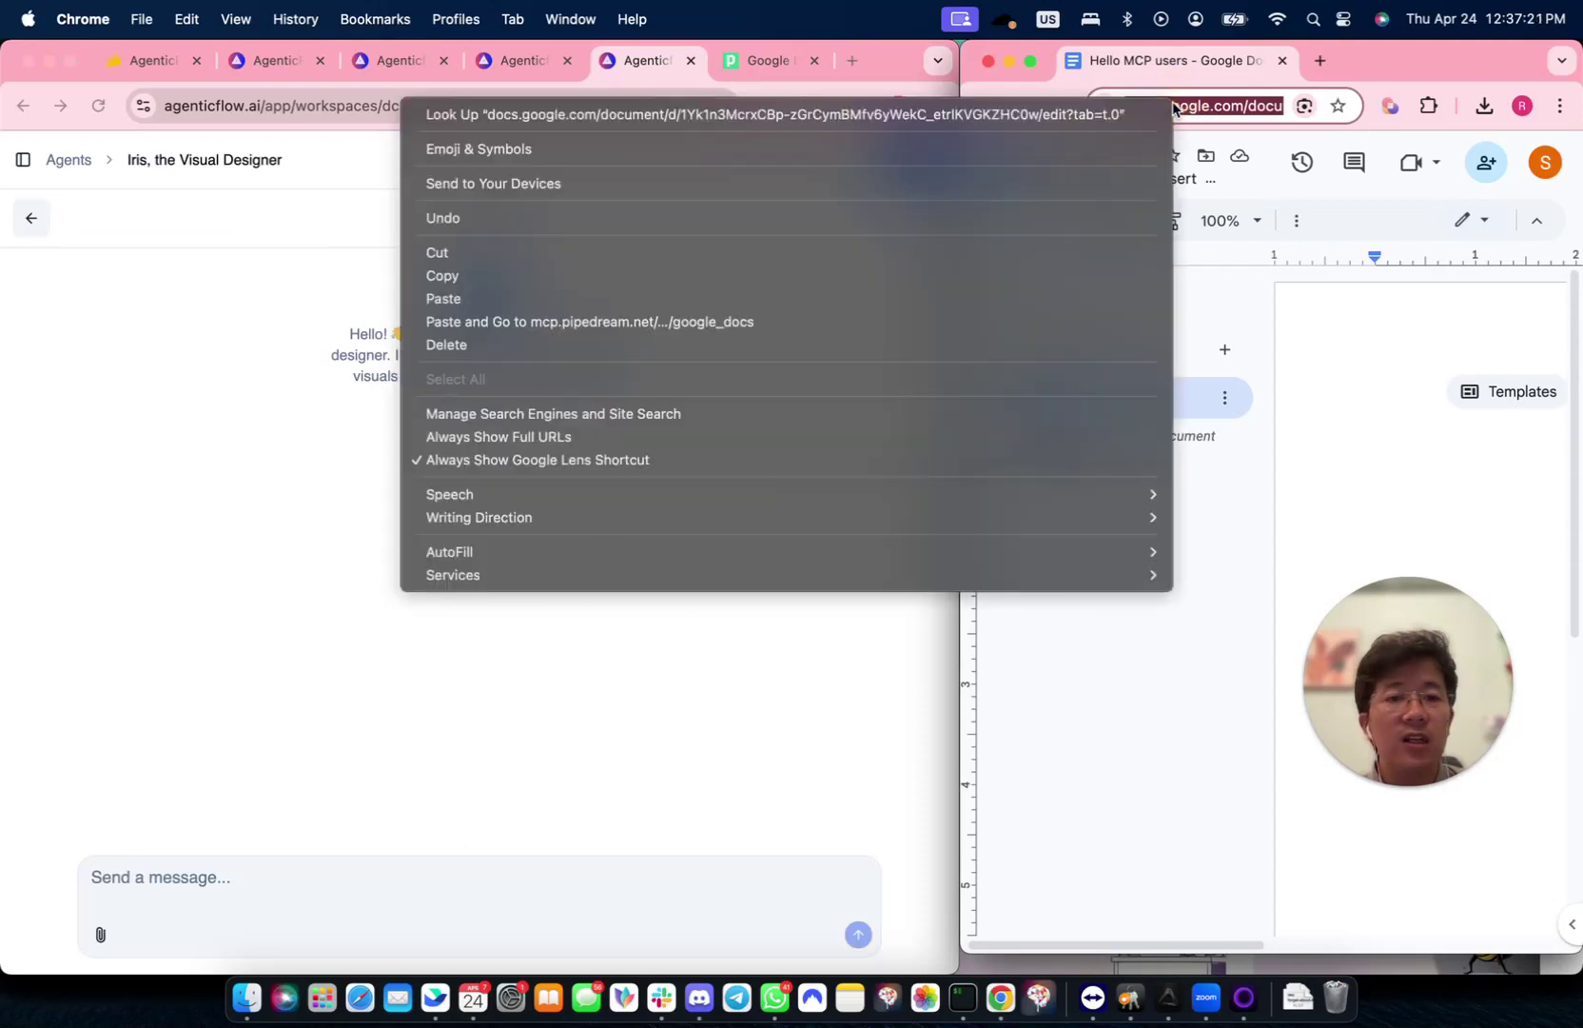
pyautogui.click(935, 275)
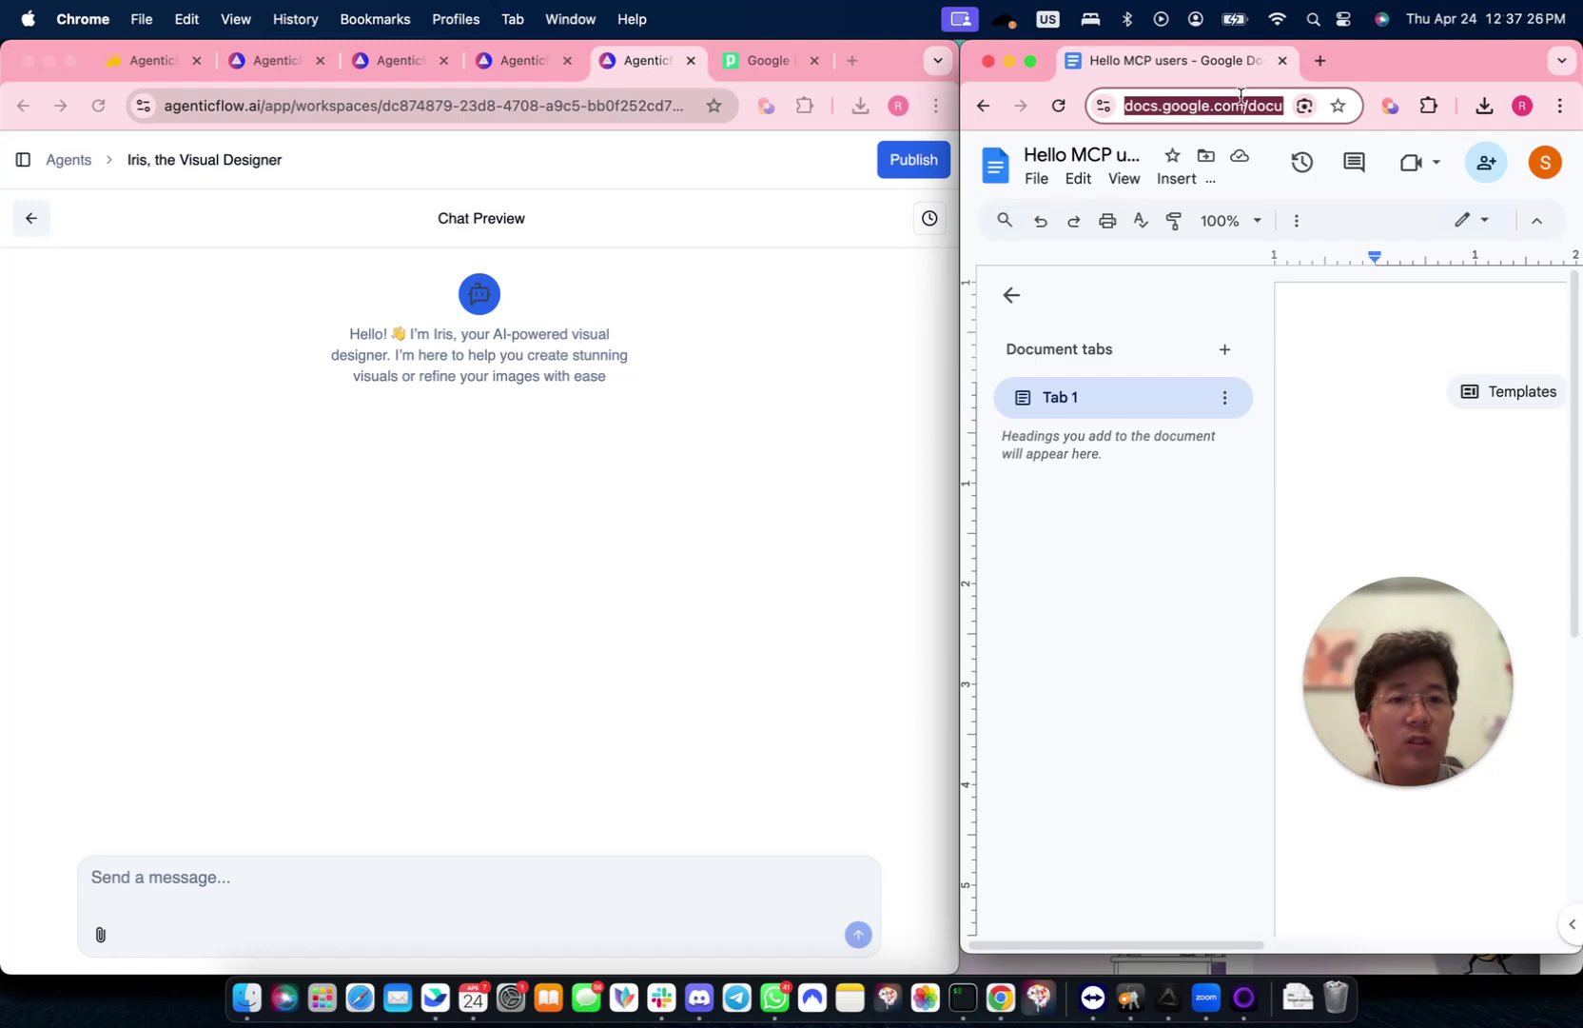
# - Draft a request for a poem on how AgenticFlow's 2500 MCPs drive business growth, with the pasted doc link
pyautogui.hscroll(3, 1349, 411)
pyautogui.click(163, 888)
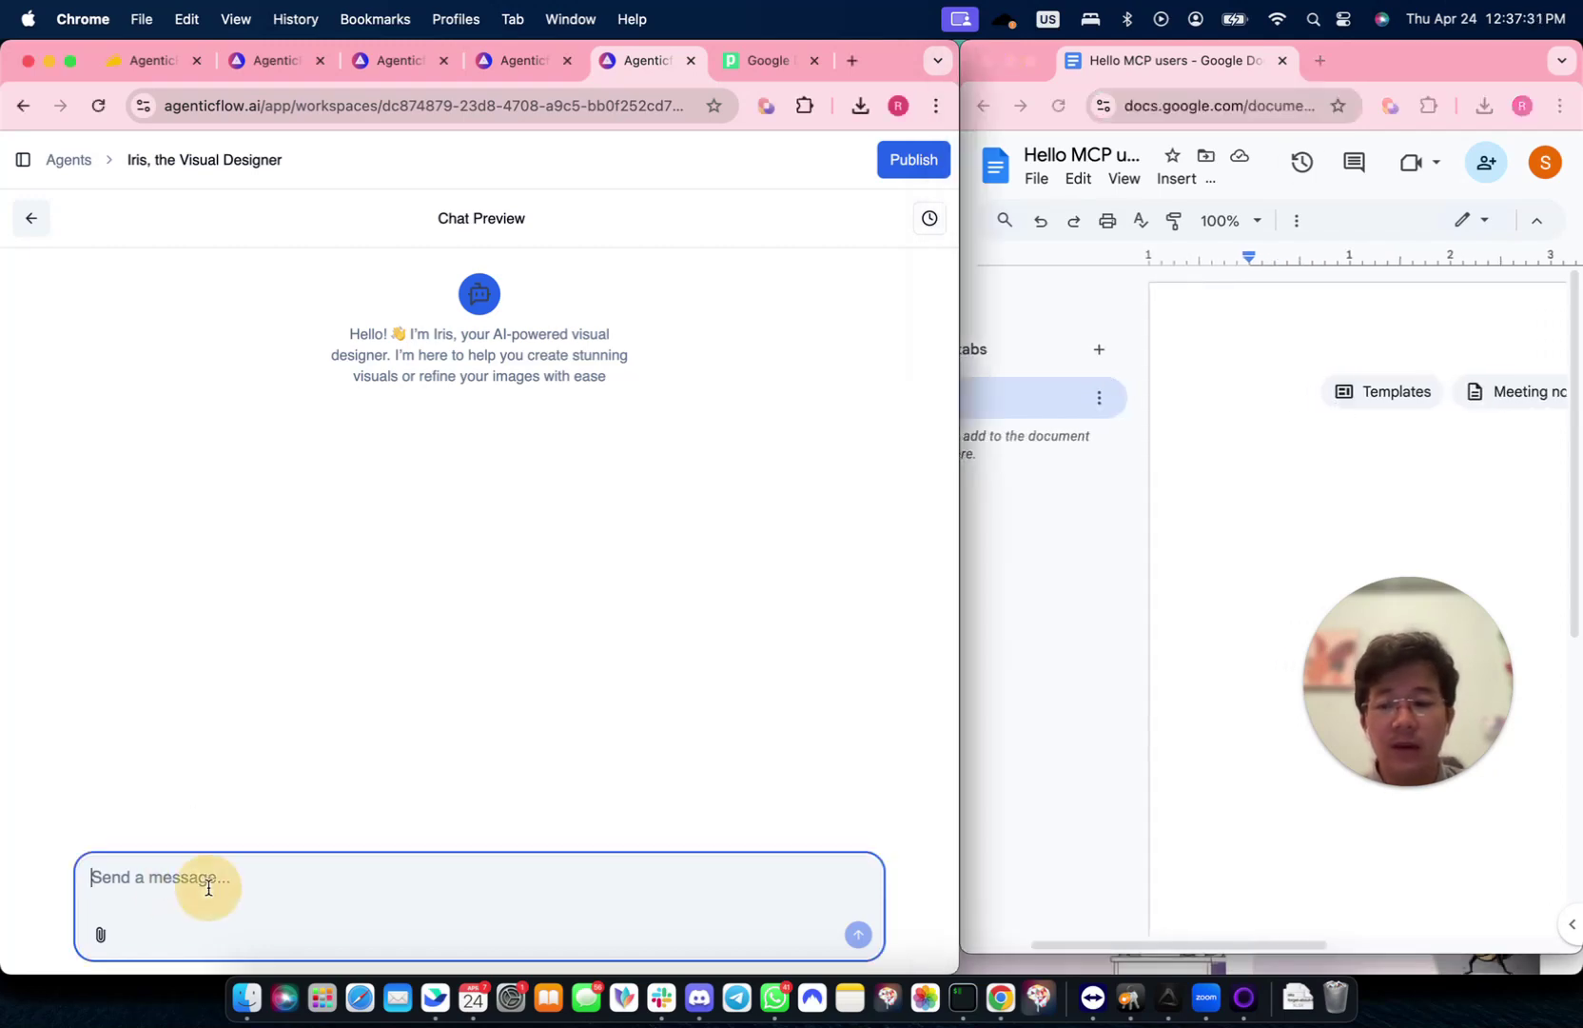
pyautogui.write('Hey, can you help to write')
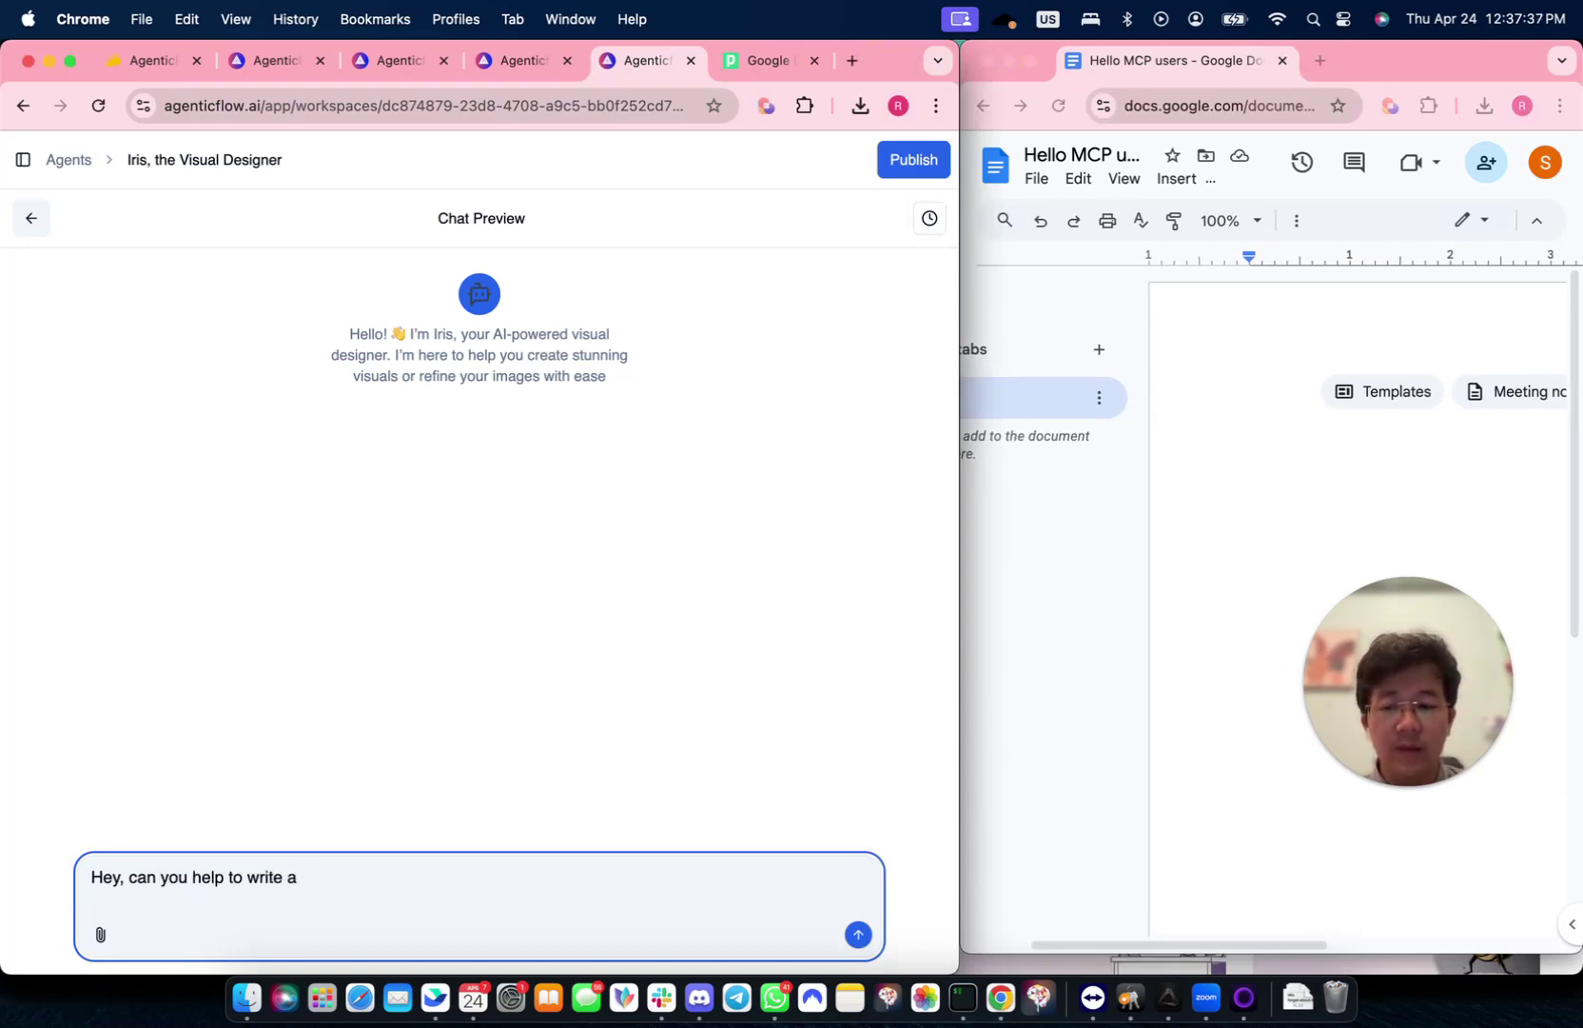
pyautogui.write('about how AgenticFlow with 2500 MCPs can help business to growth')
pyautogui.press('BackSpace')
pyautogui.write('th?')
pyautogui.hotkey('shift', 'Return')
pyautogui.write('Write this to')
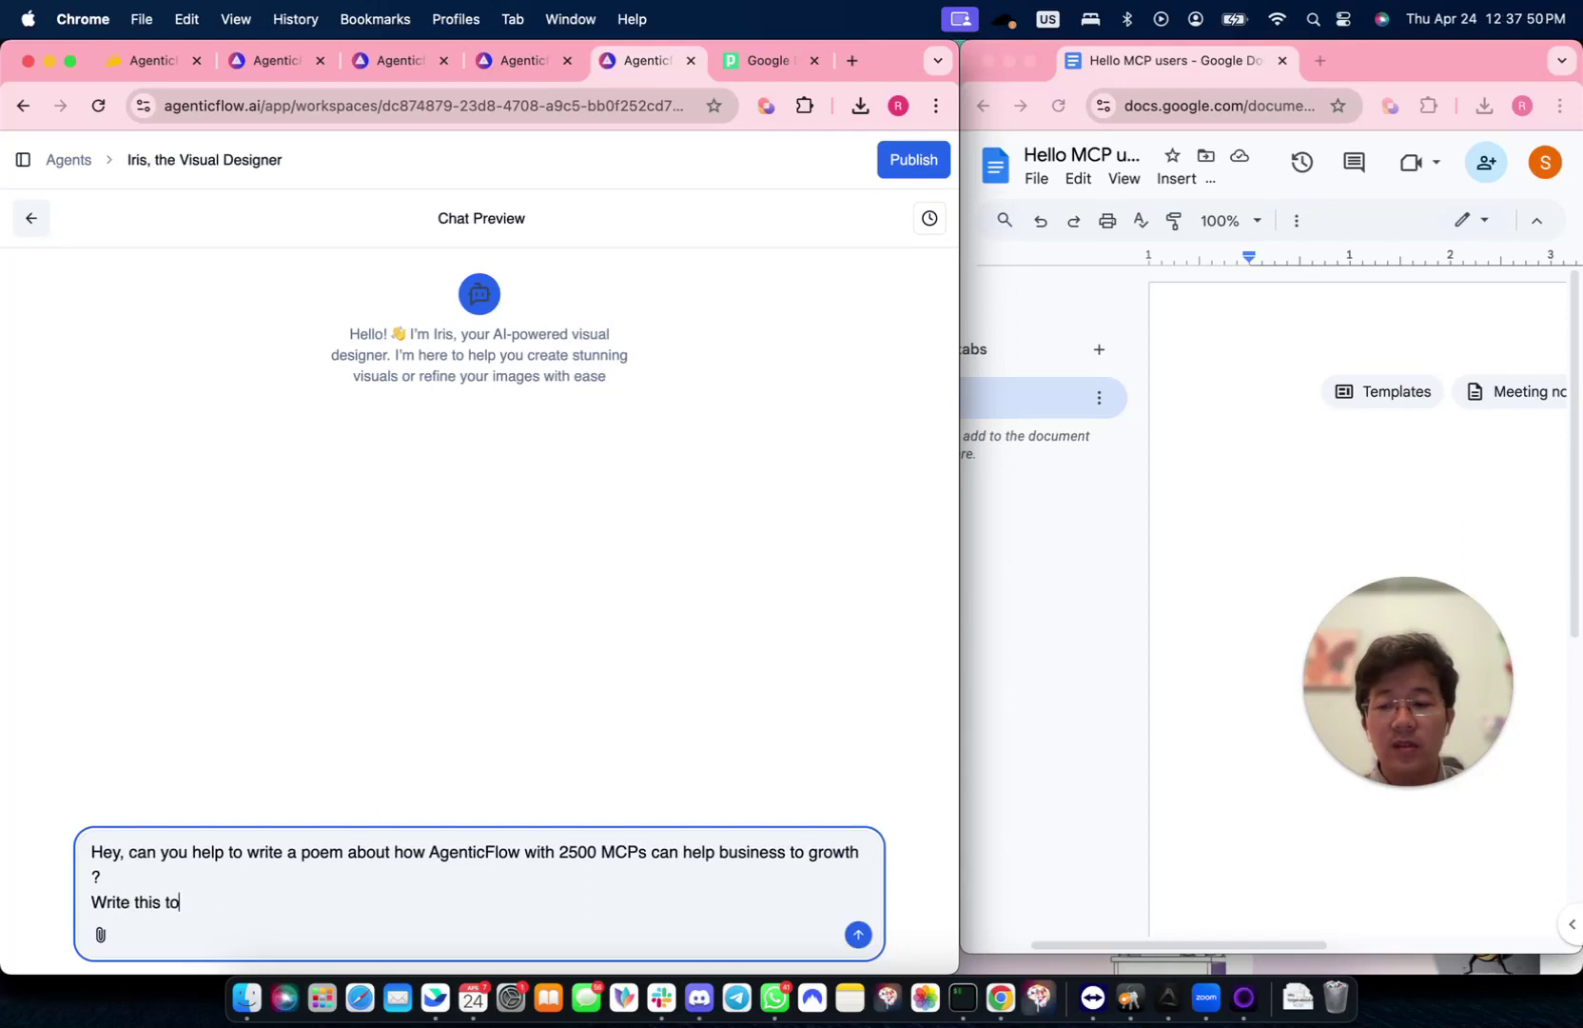
pyautogui.write(' my google docs file please')
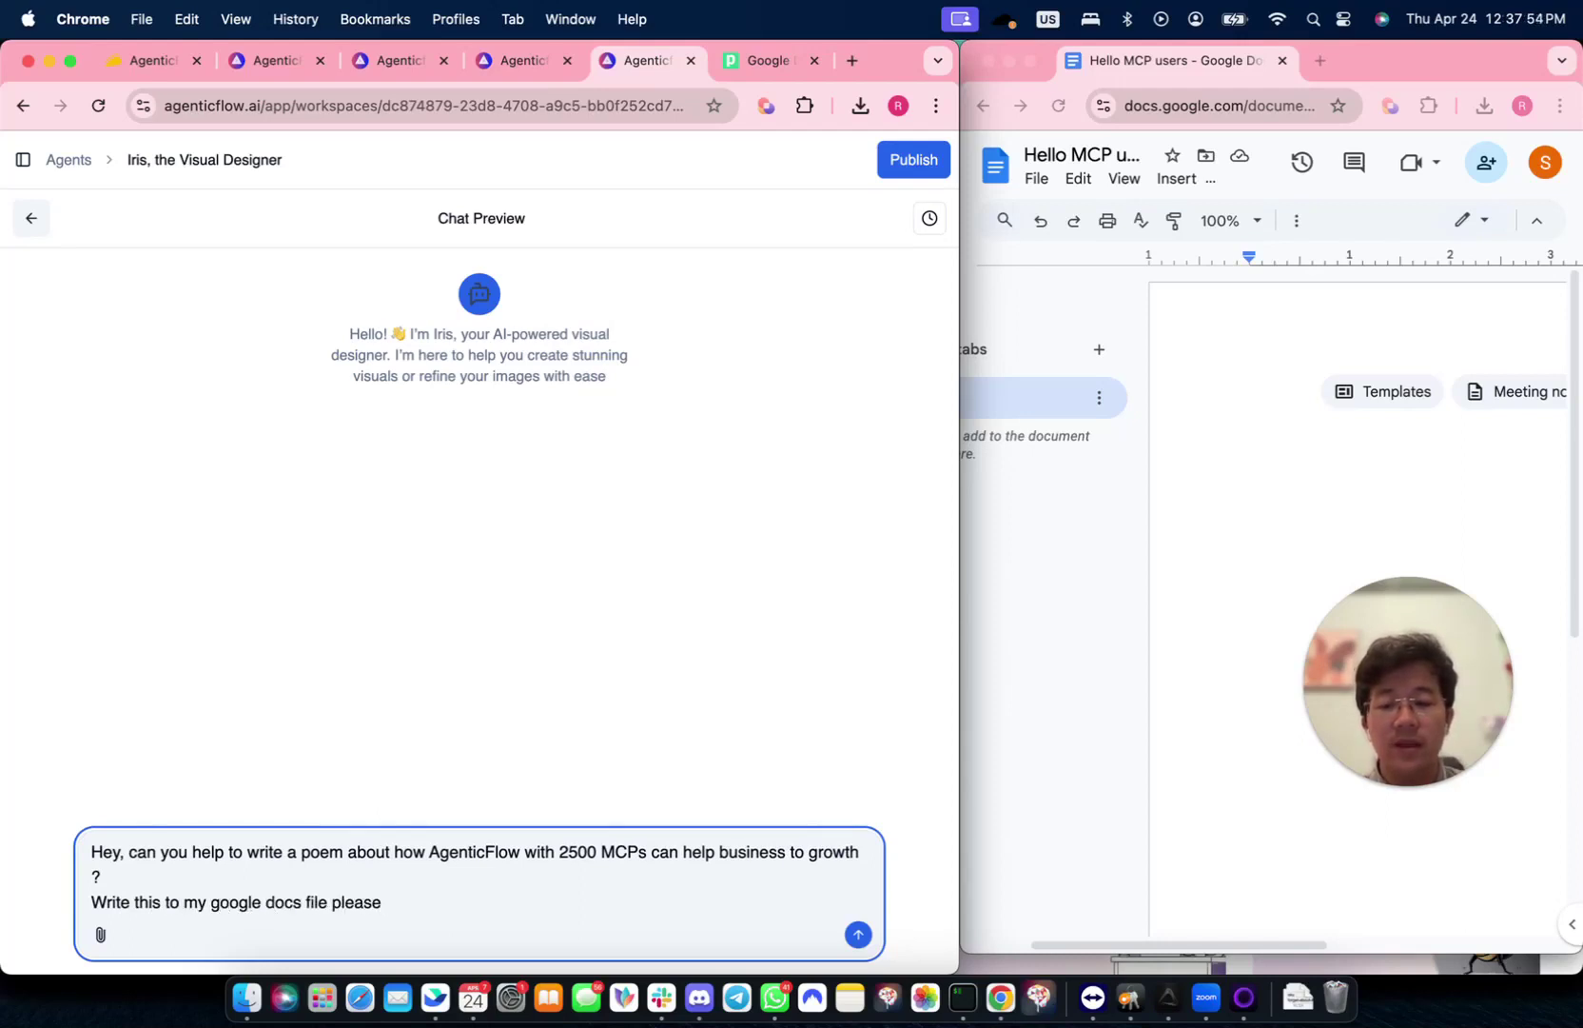
pyautogui.press('super+v')
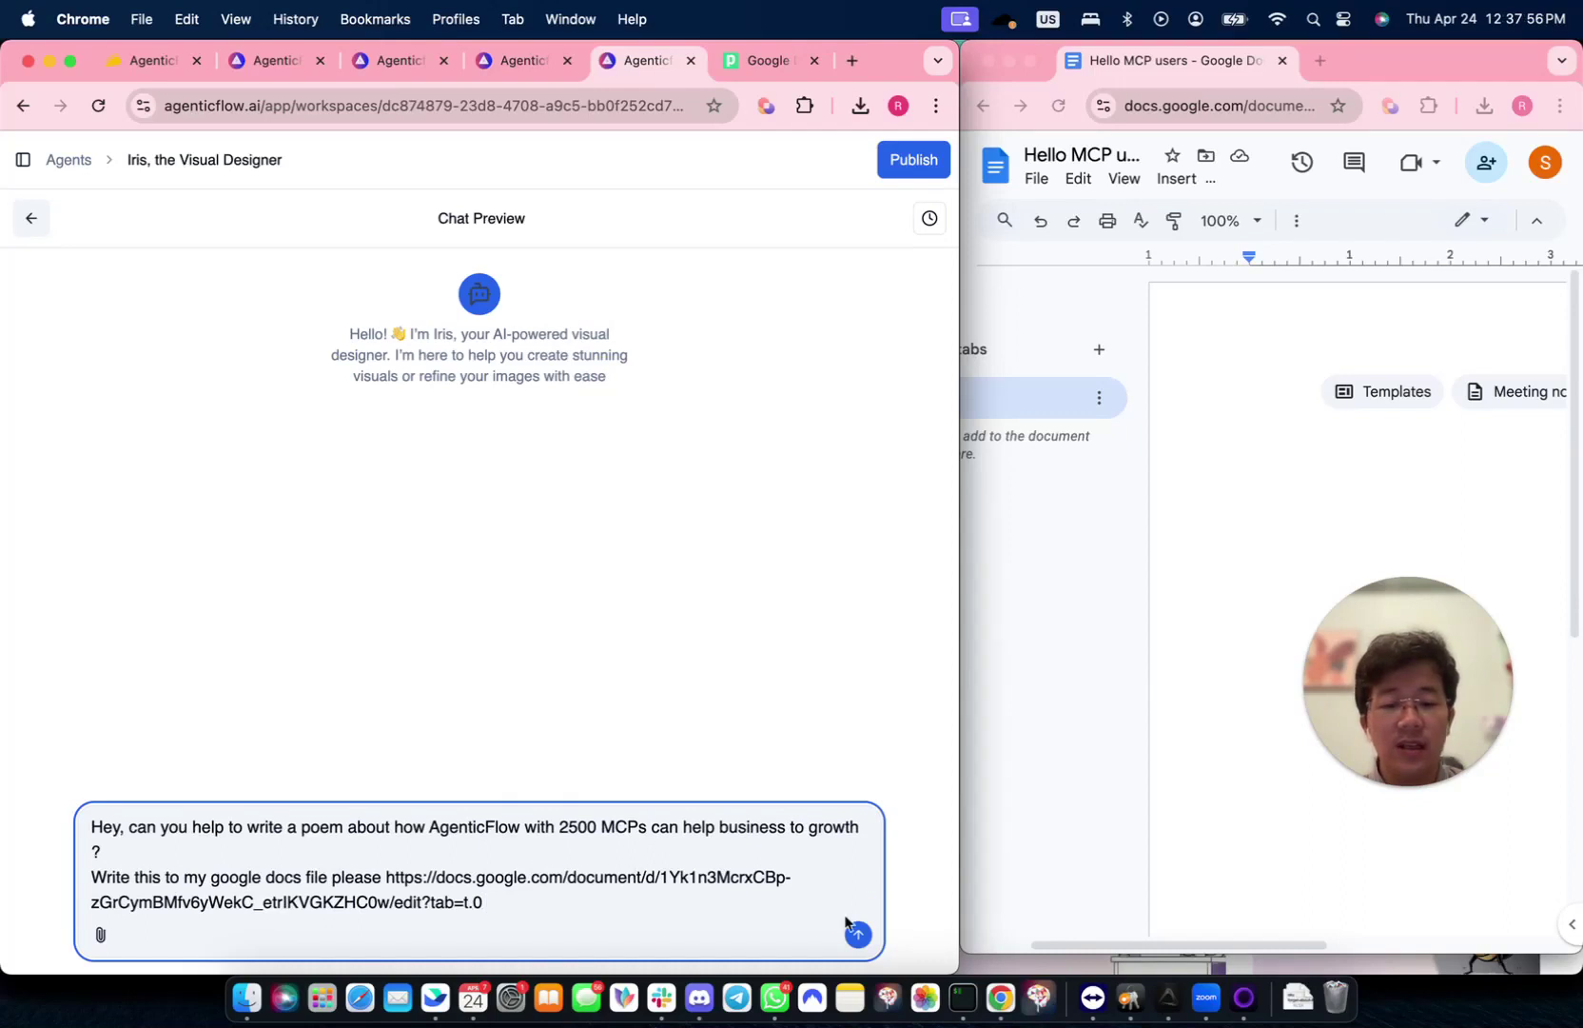
# - Send the request and let Iris write its four-stanza AgenticFlow poem into the document
pyautogui.click(857, 933)
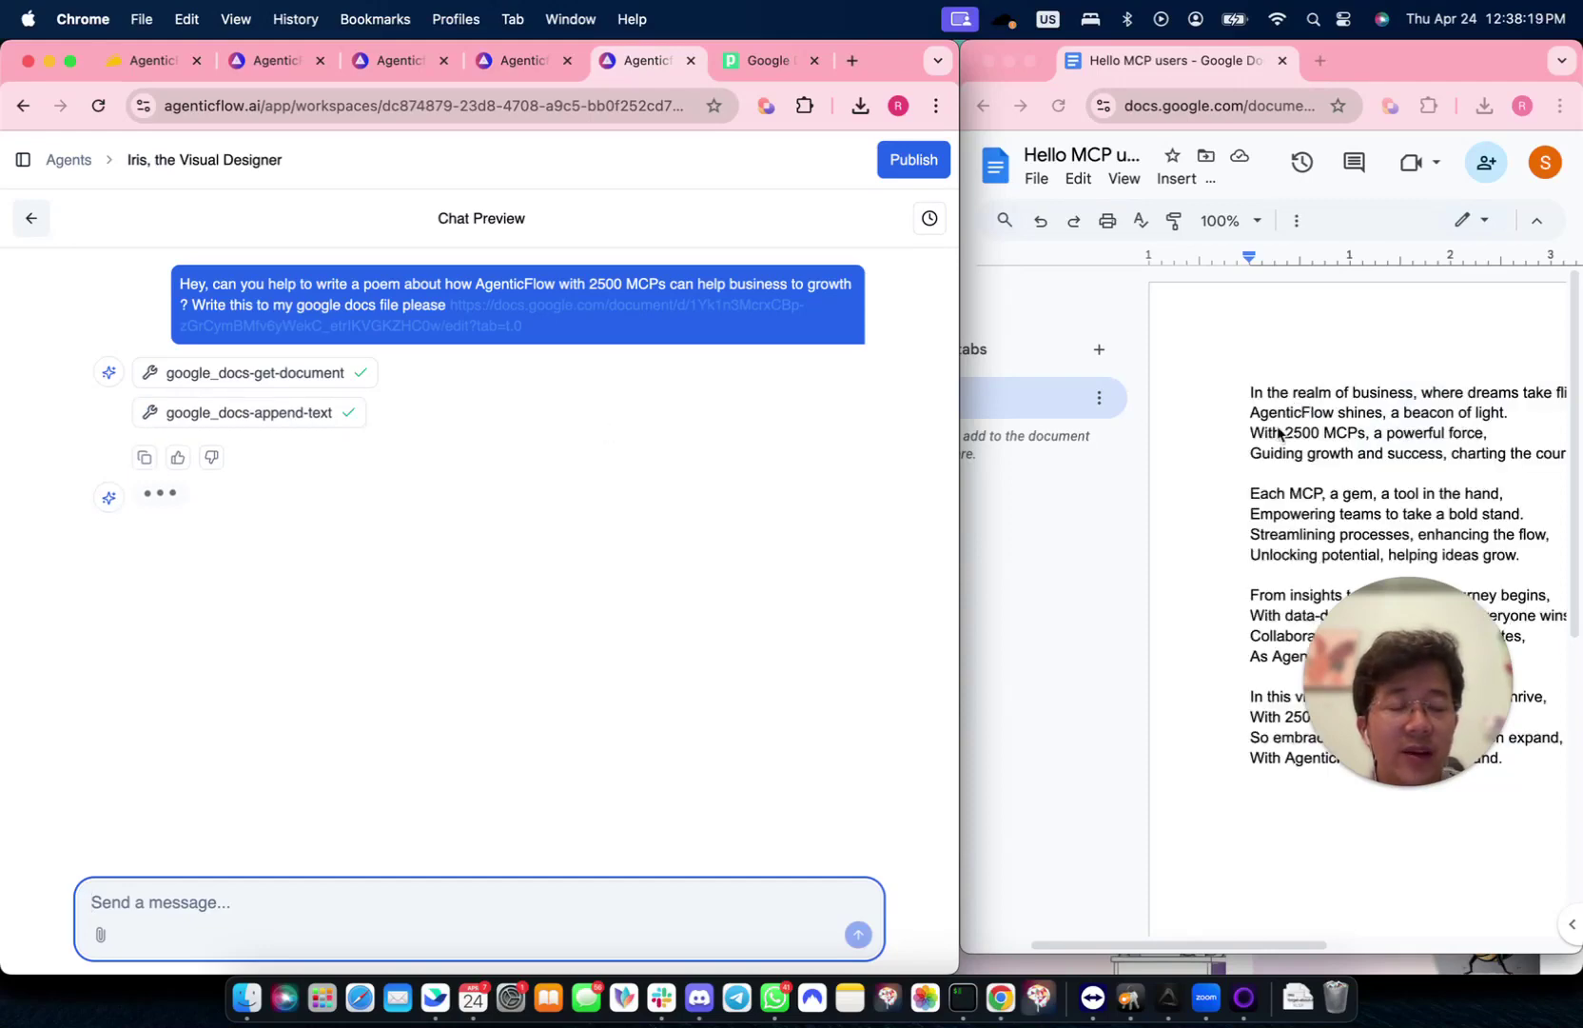
pyautogui.hscroll(5, 1285, 419)
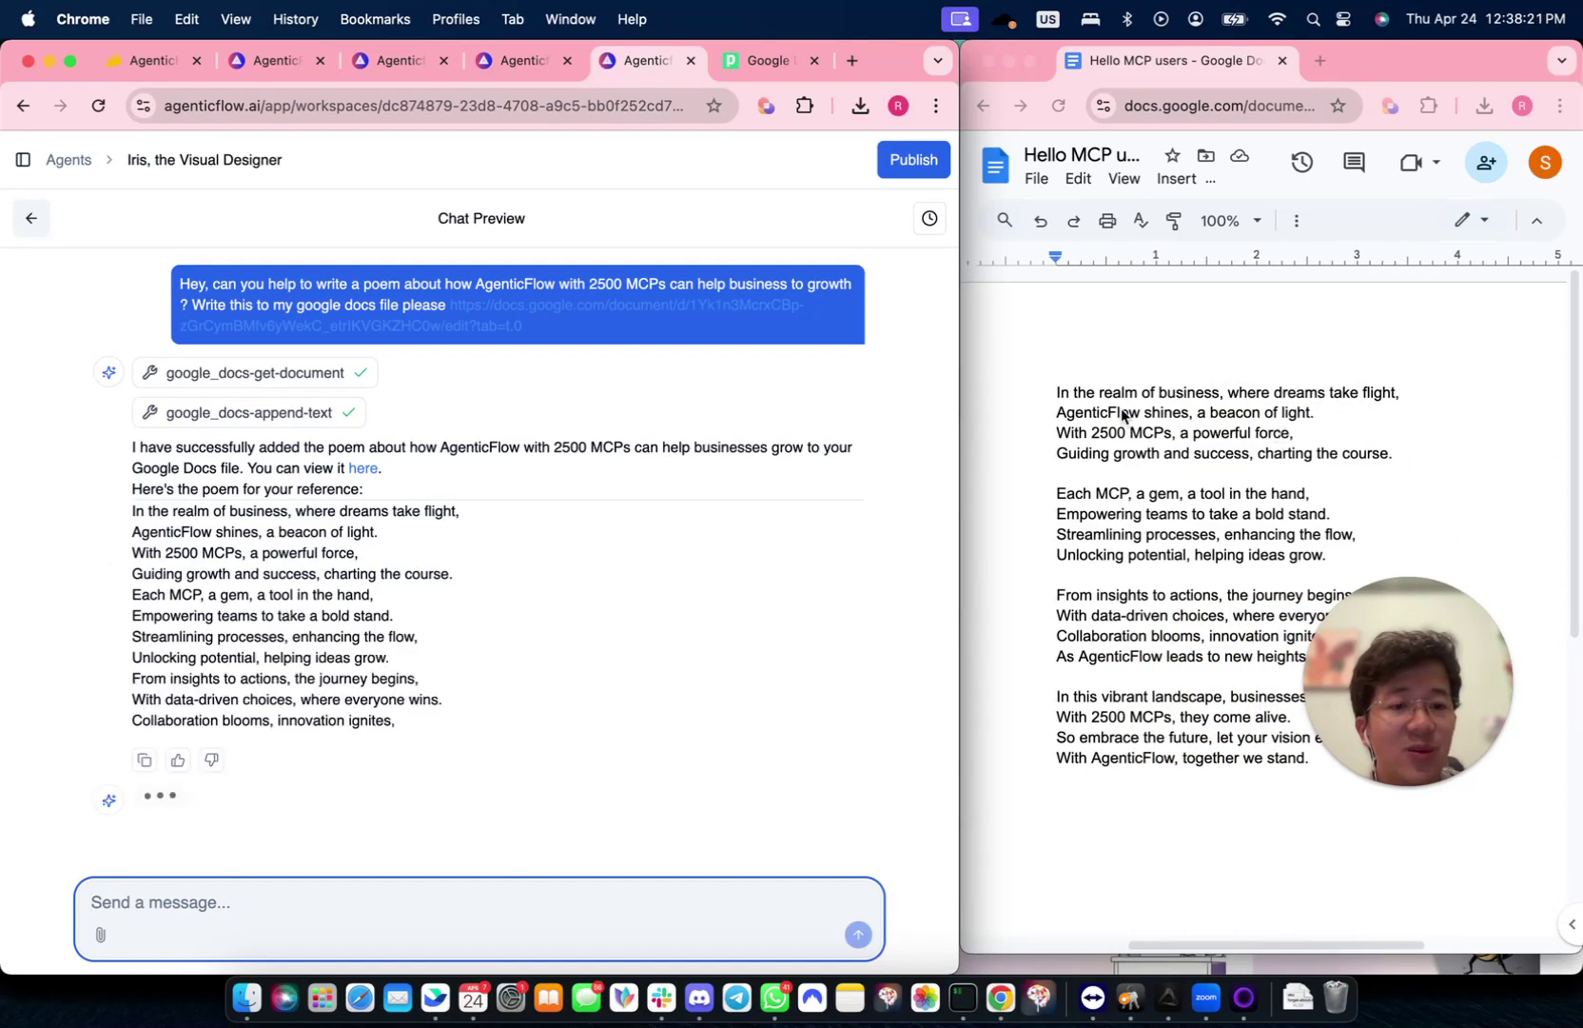
pyautogui.moveTo(1418, 670); pyautogui.dragTo(1479, 797)
pyautogui.click(465, 669)
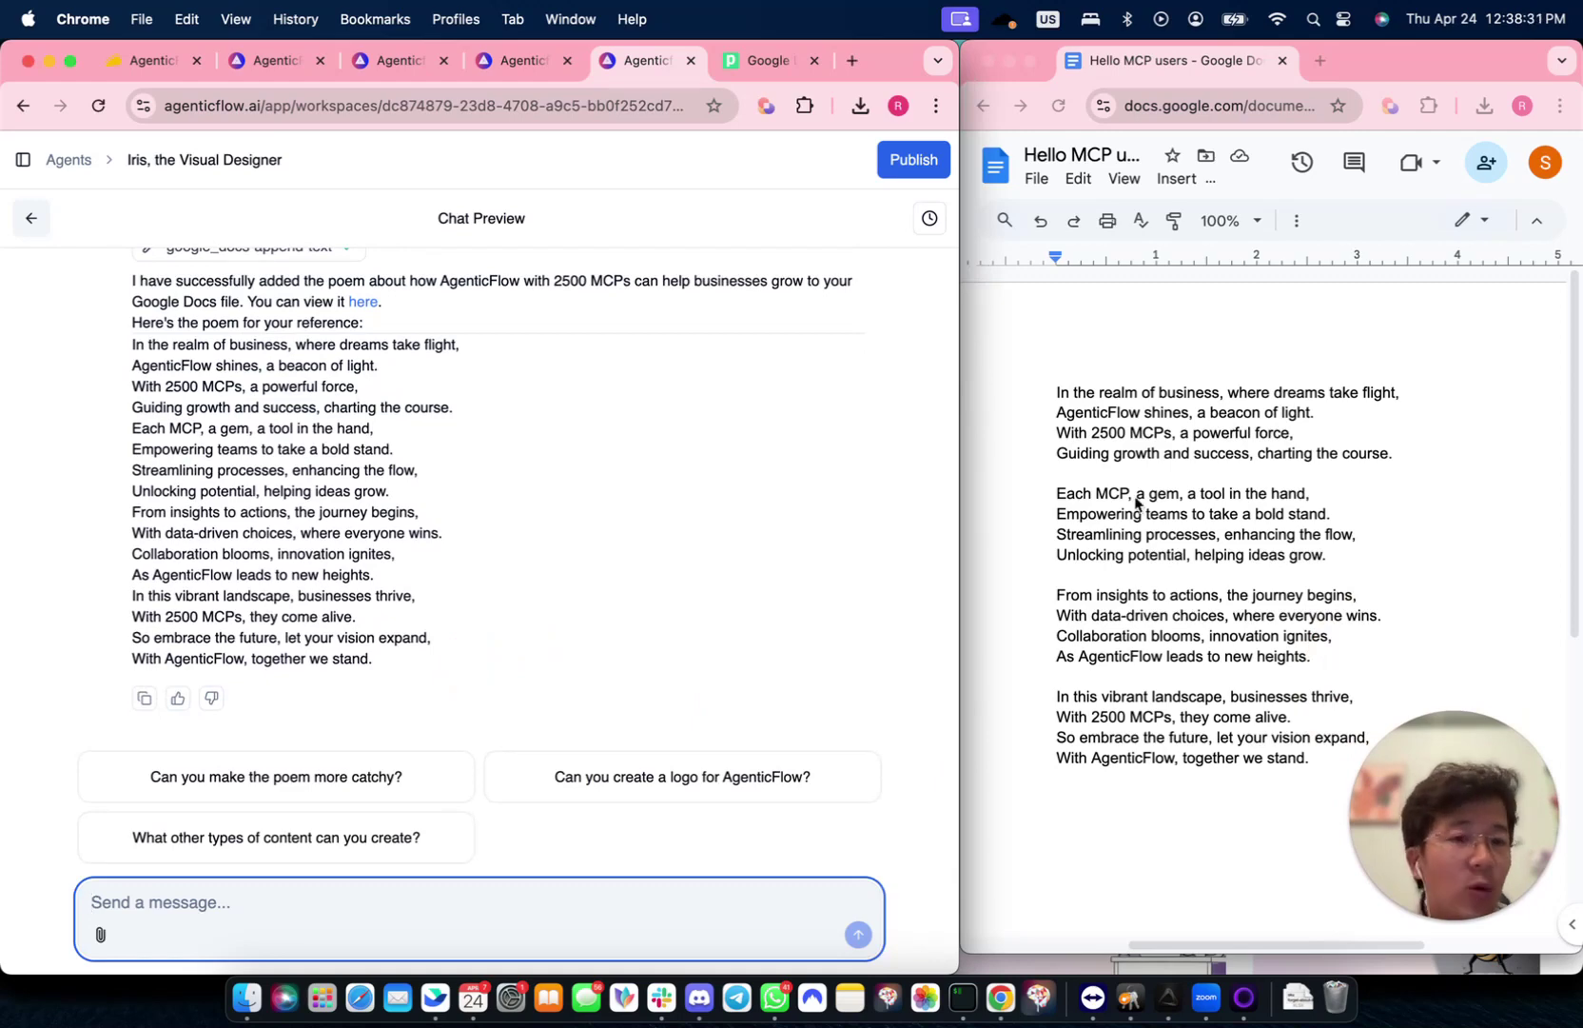
# - Pick the 'Can you make the poem more catchy?' suggestion so Iris appends a catchier version
pyautogui.click(413, 717)
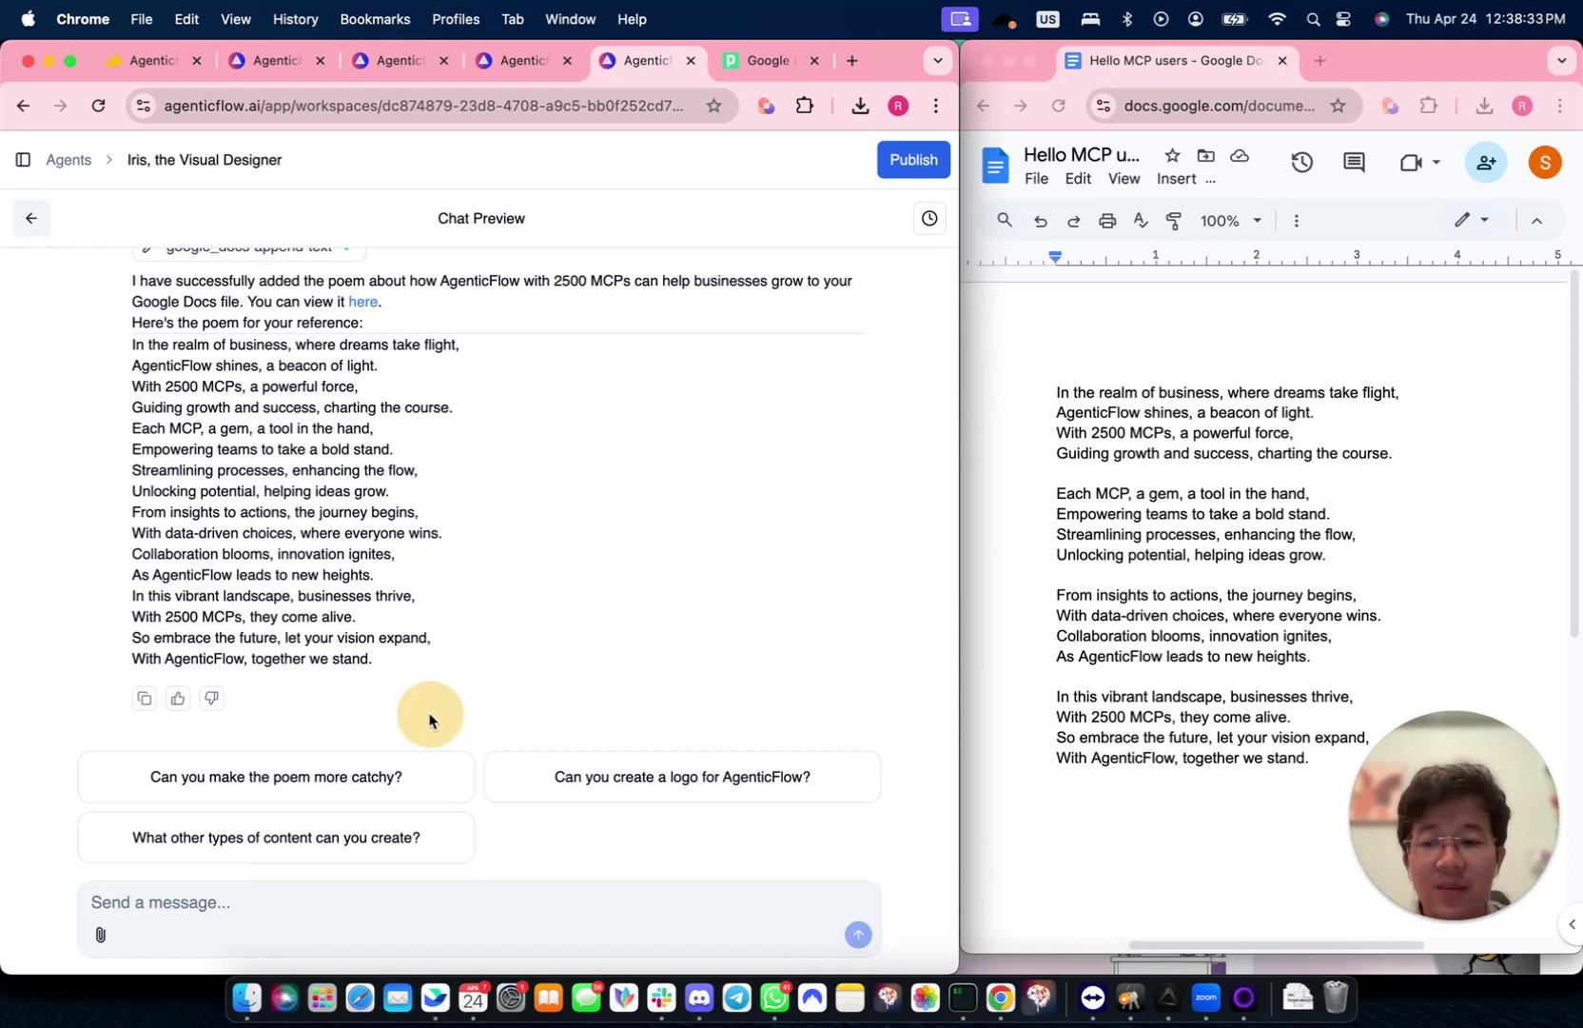
pyautogui.click(364, 790)
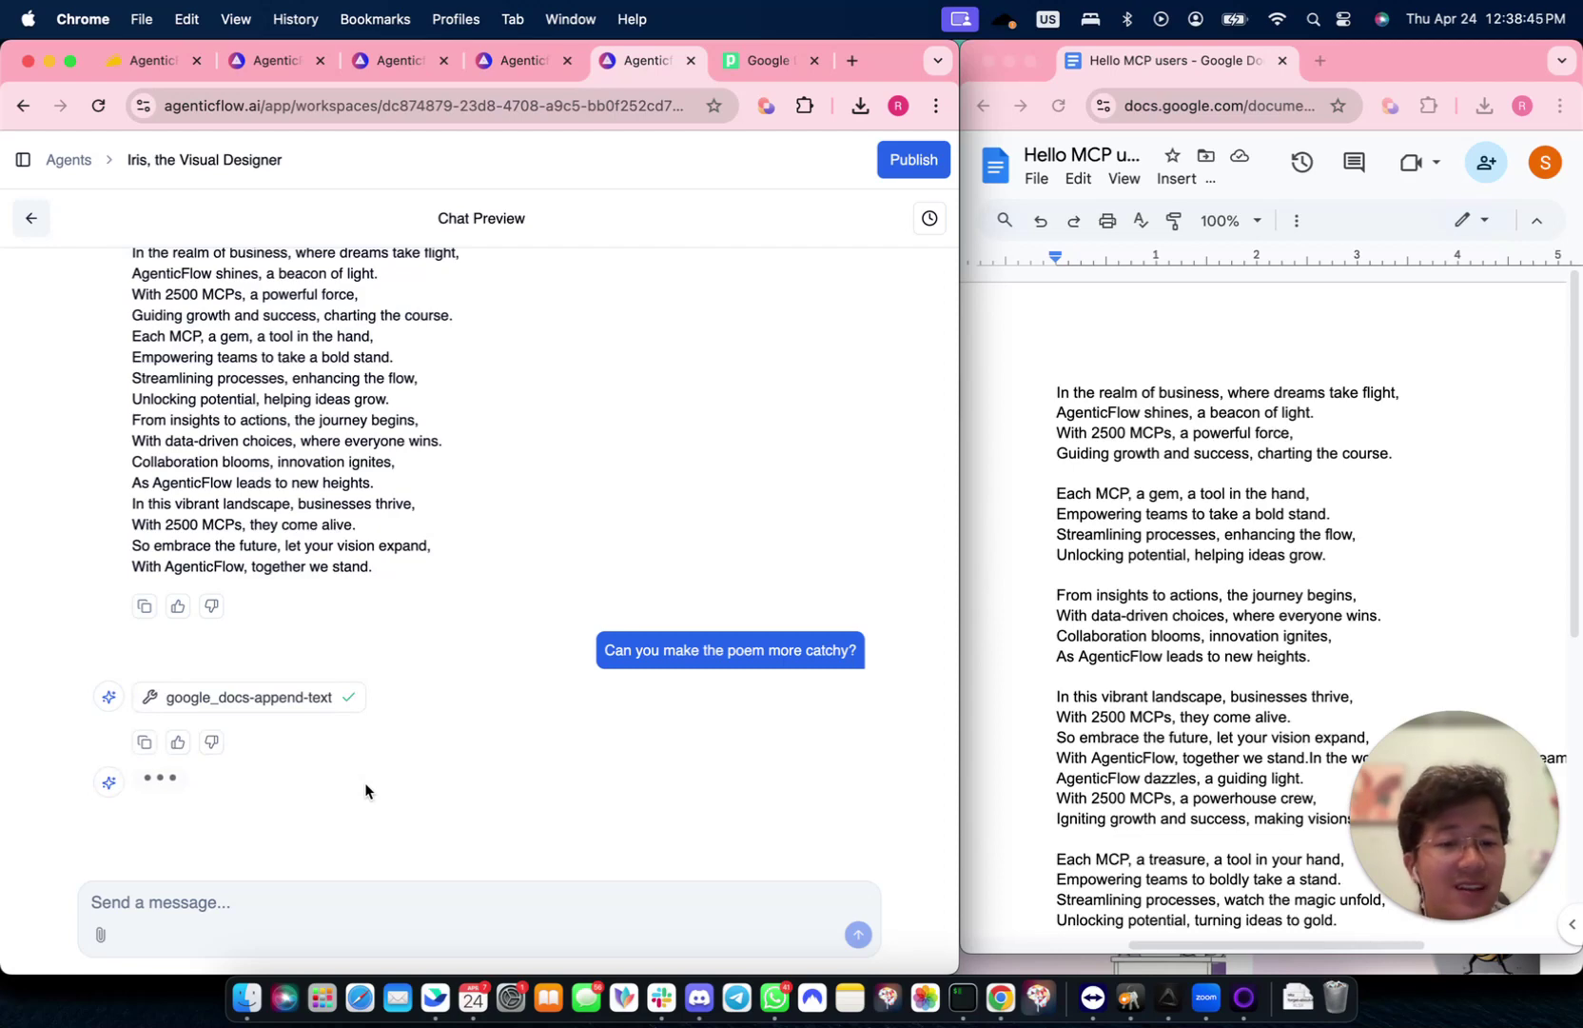
pyautogui.scroll(-5, 1302, 577)
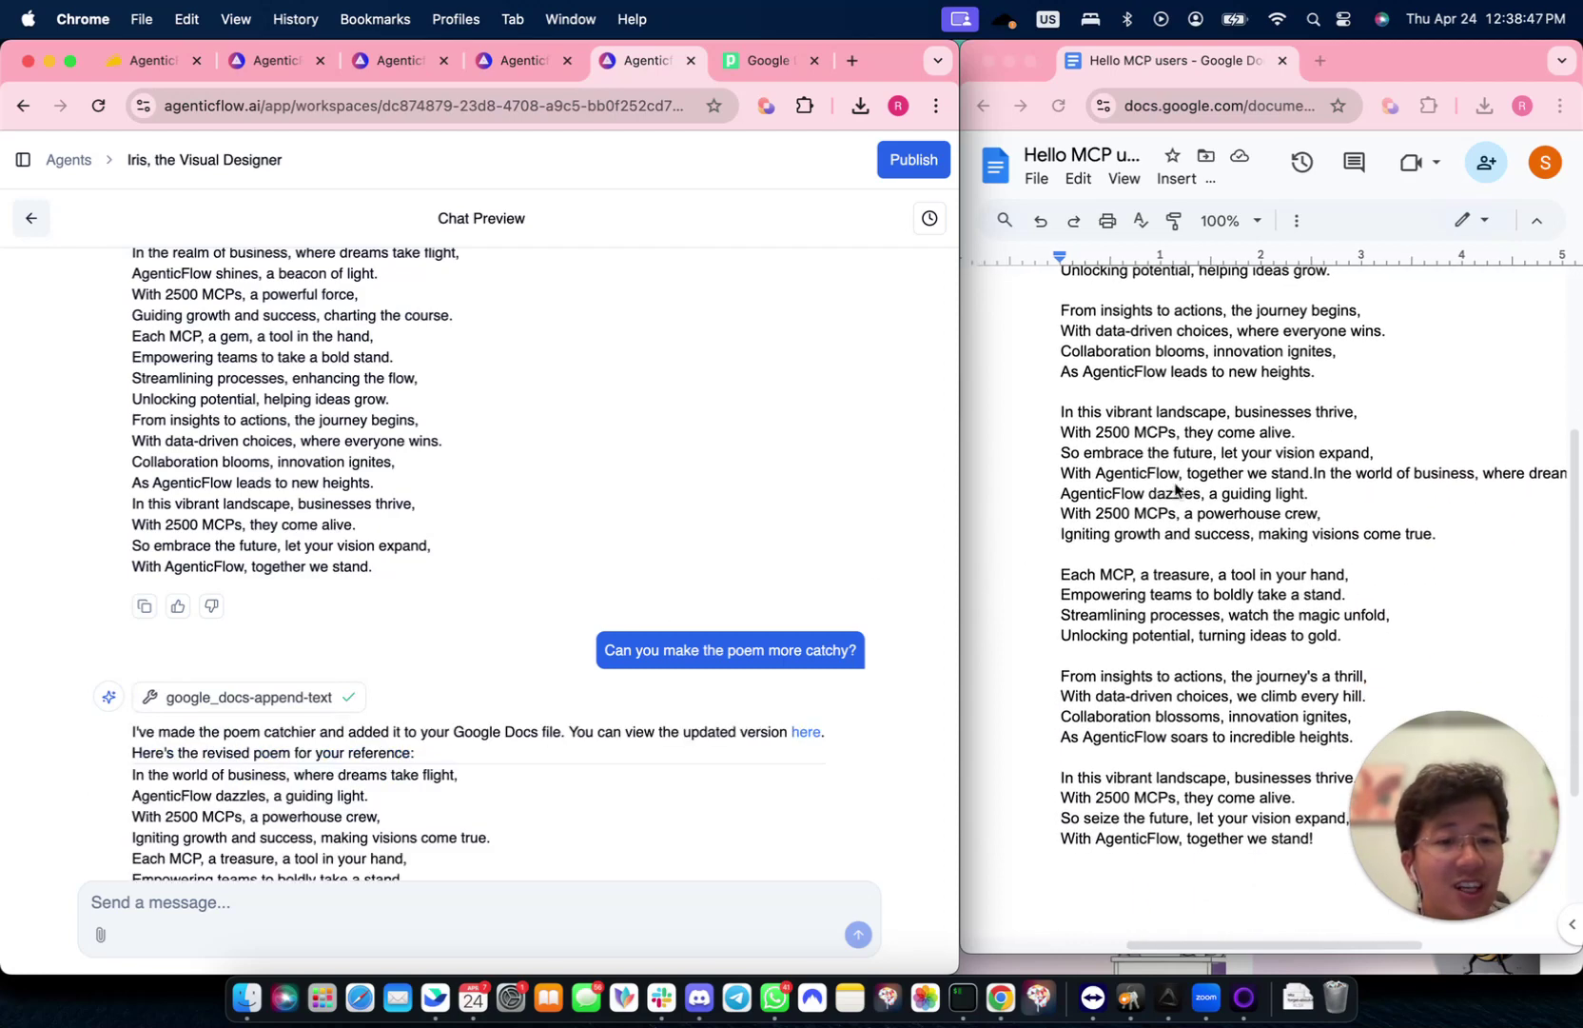
pyautogui.click(222, 890)
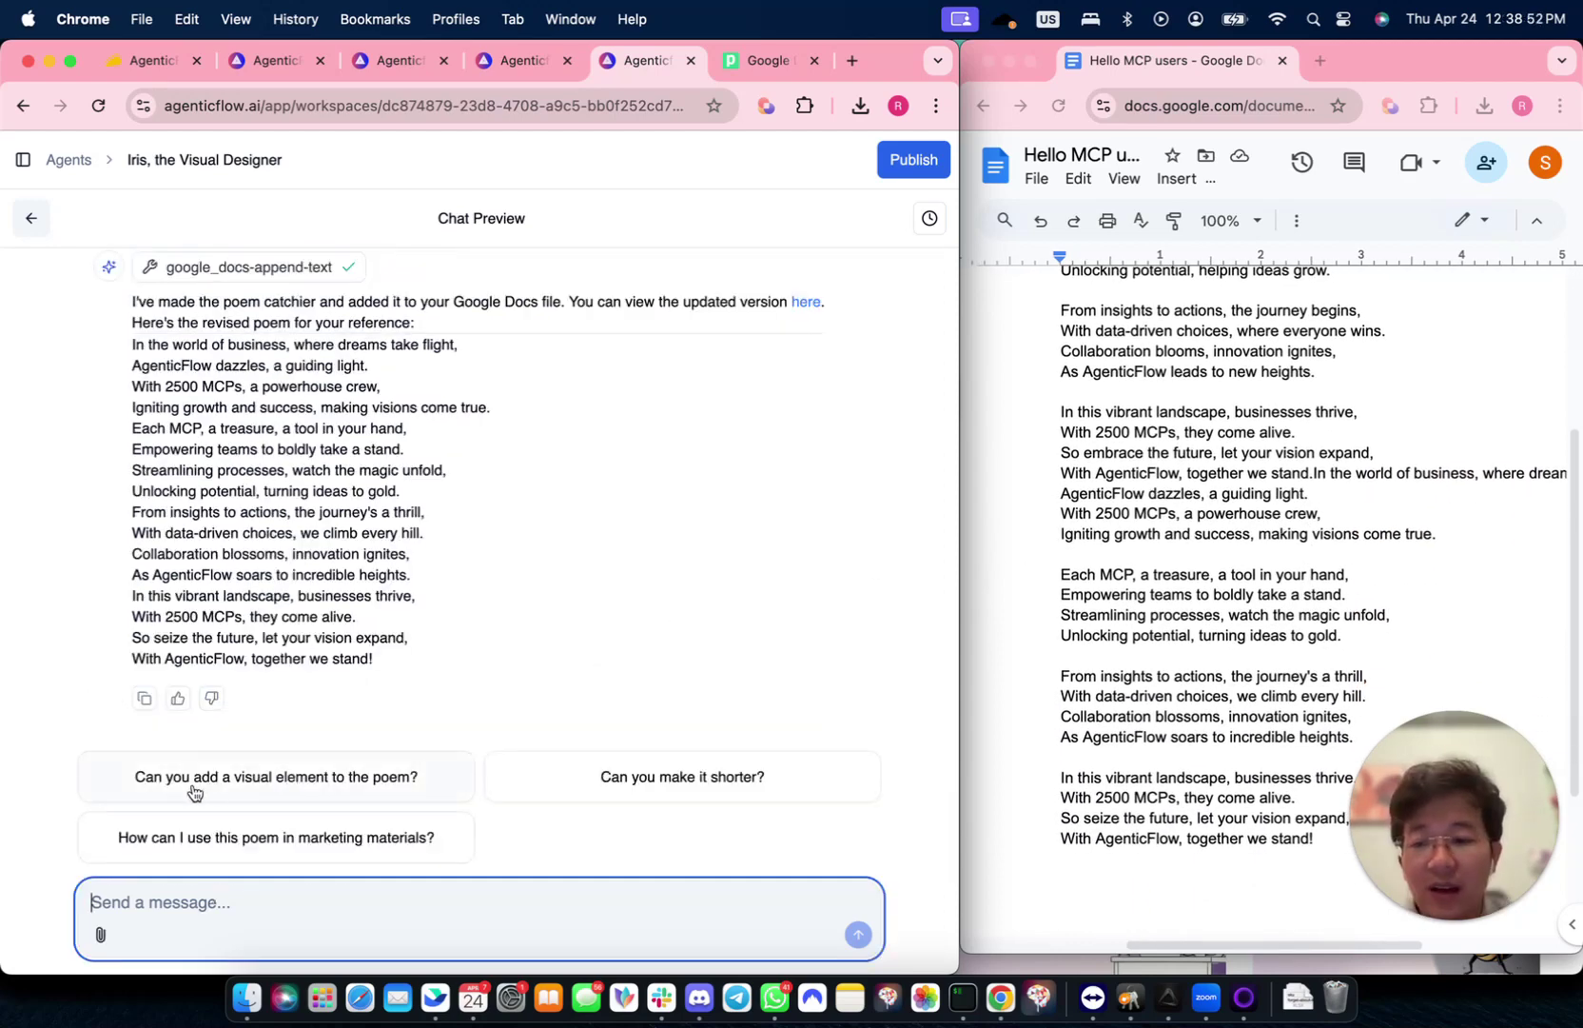
# - Ask Iris for a visual element, then widen the Doc and scroll through the rocket-and-gears illustration
pyautogui.click(341, 777)
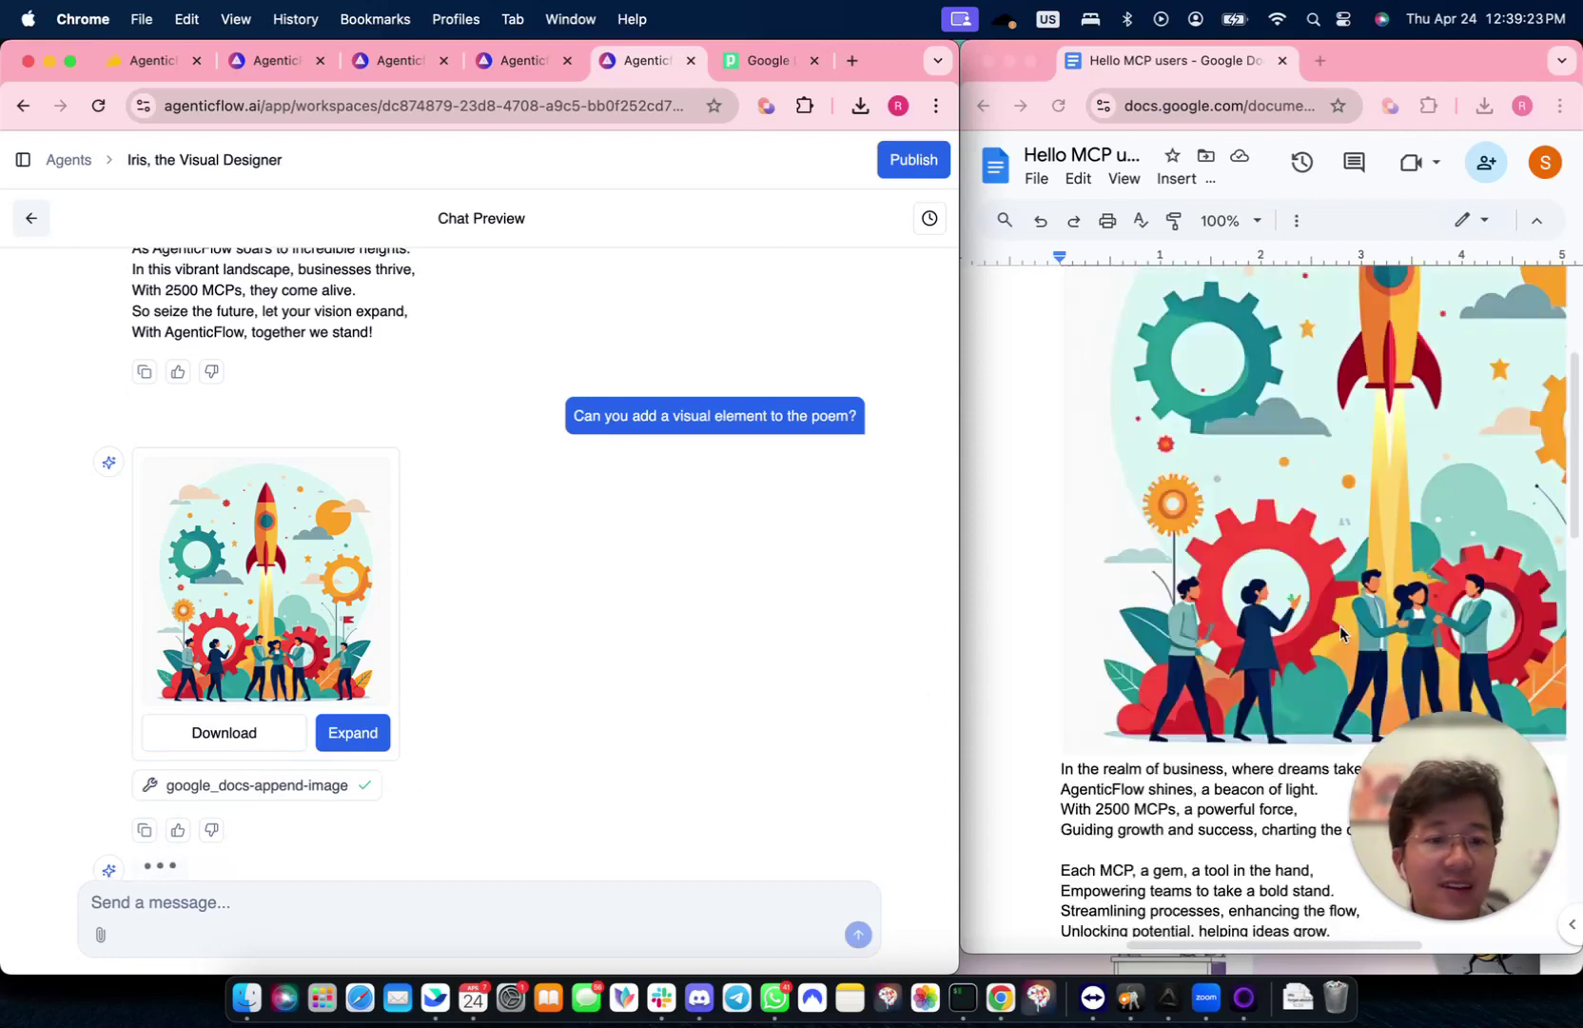
pyautogui.click(1039, 343)
pyautogui.moveTo(951, 308); pyautogui.dragTo(281, 307)
pyautogui.scroll(-10, 1070, 618)
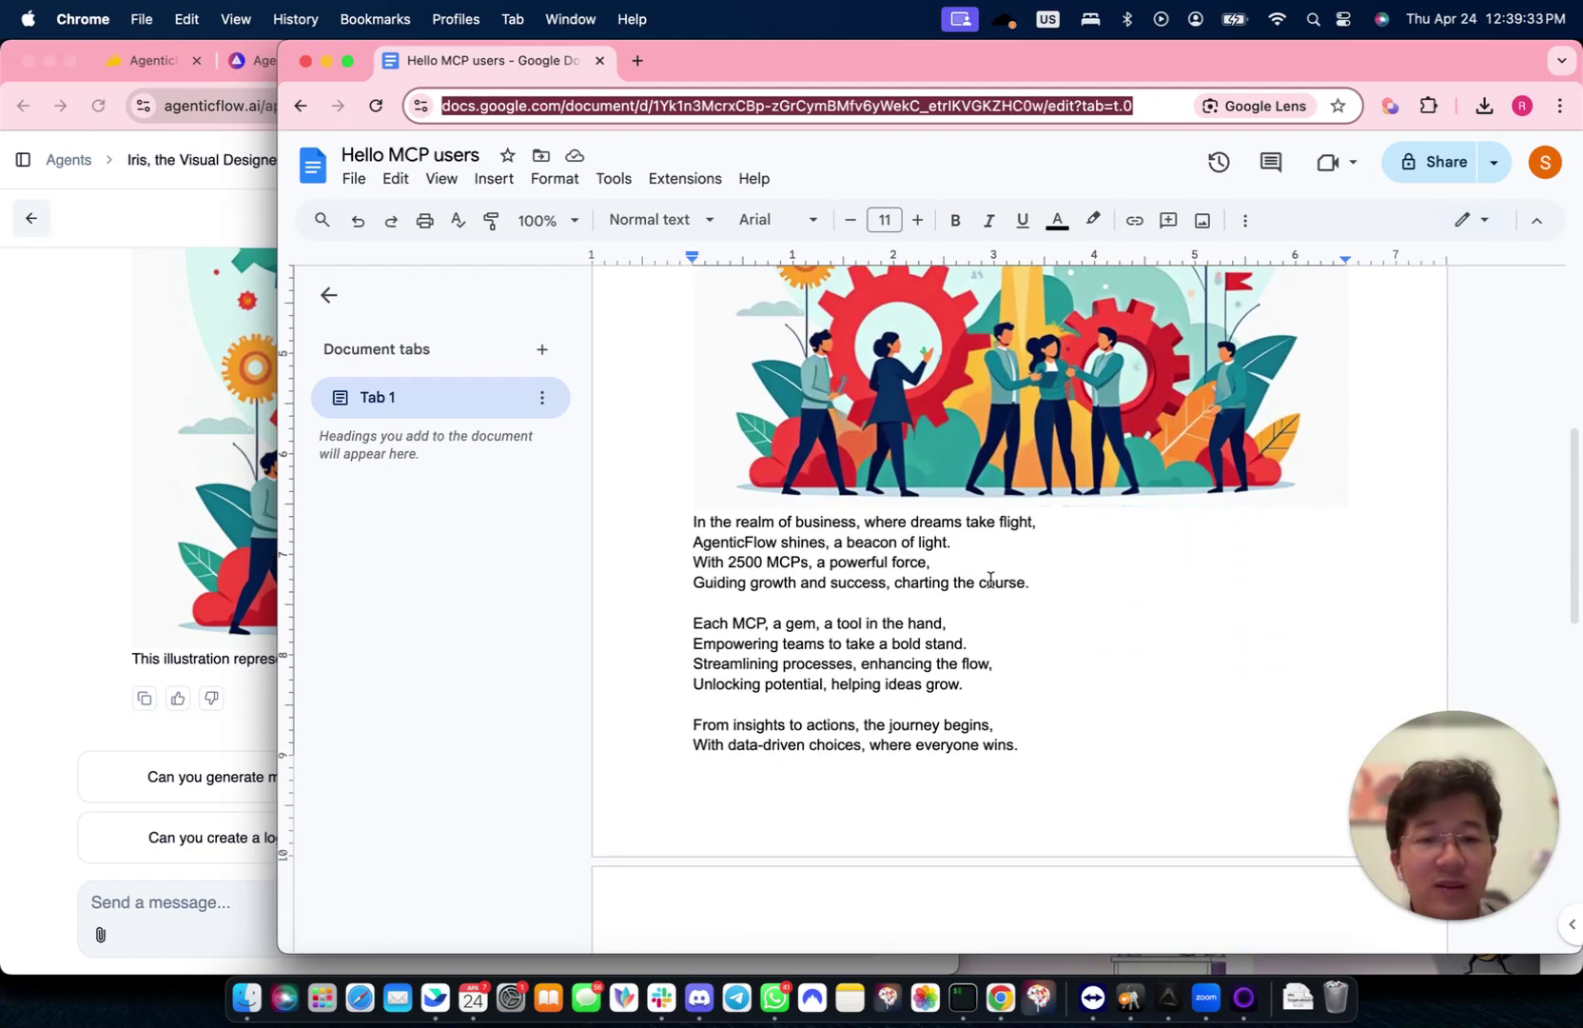
pyautogui.scroll(-5, 990, 580)
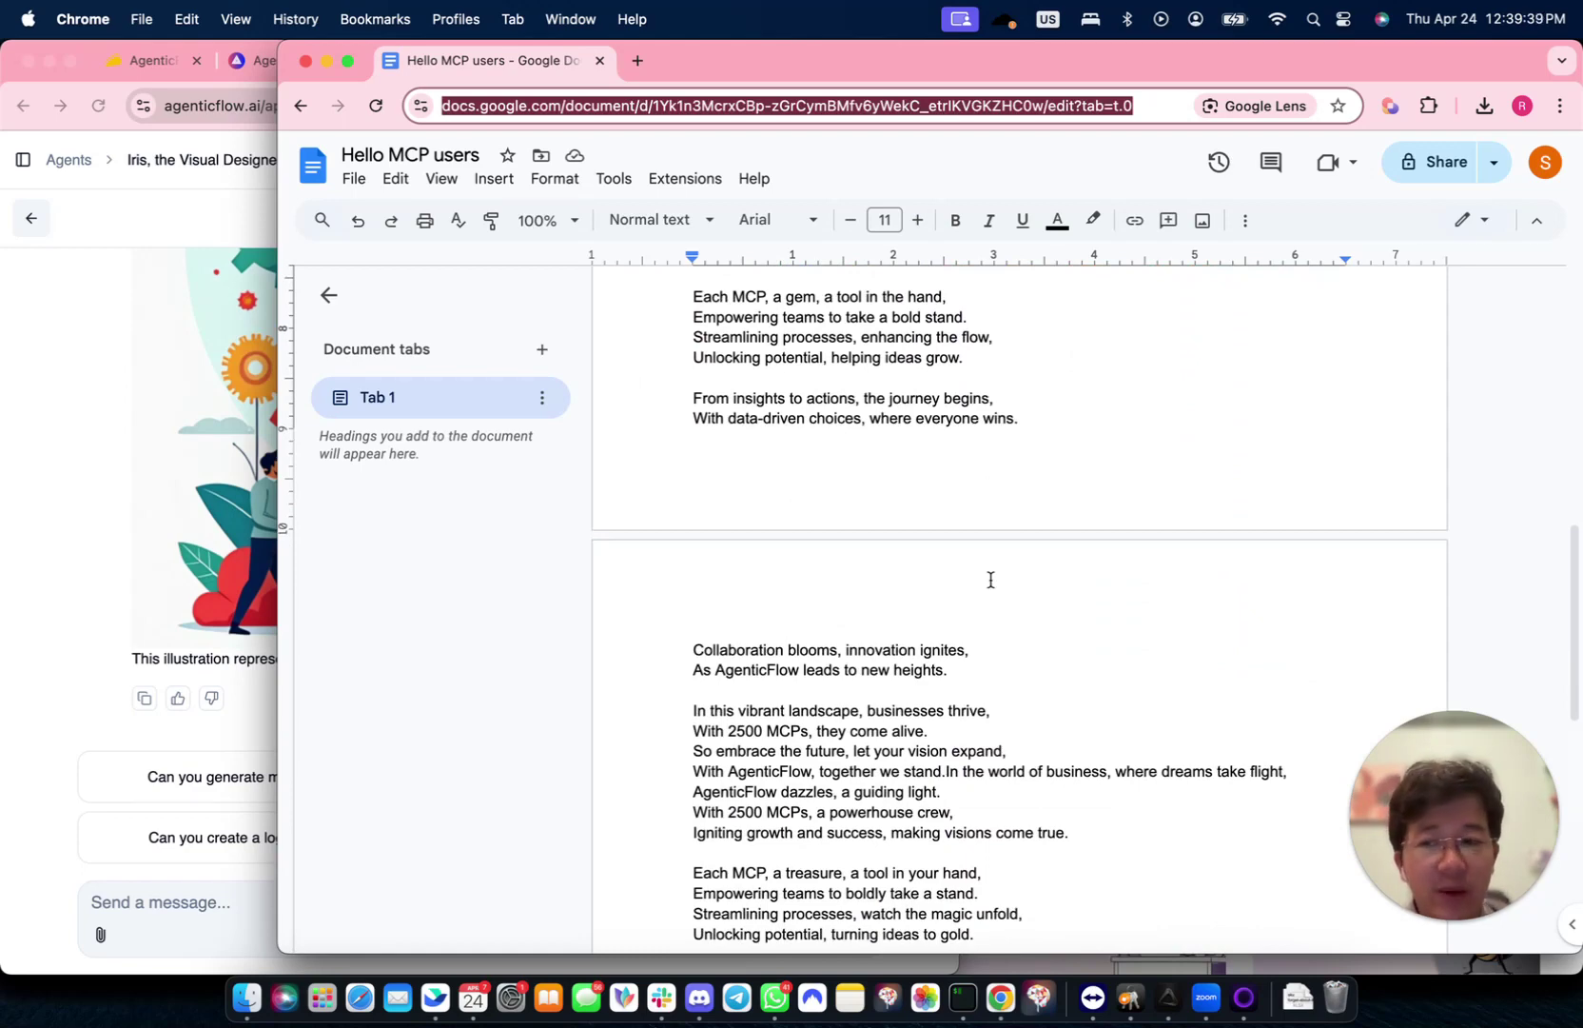
# - Widen AgenticFlow, review Publish setup for Embed, Shopify, Wordpress, Magento and BigCommerce, then return to Iris
pyautogui.click(89, 475)
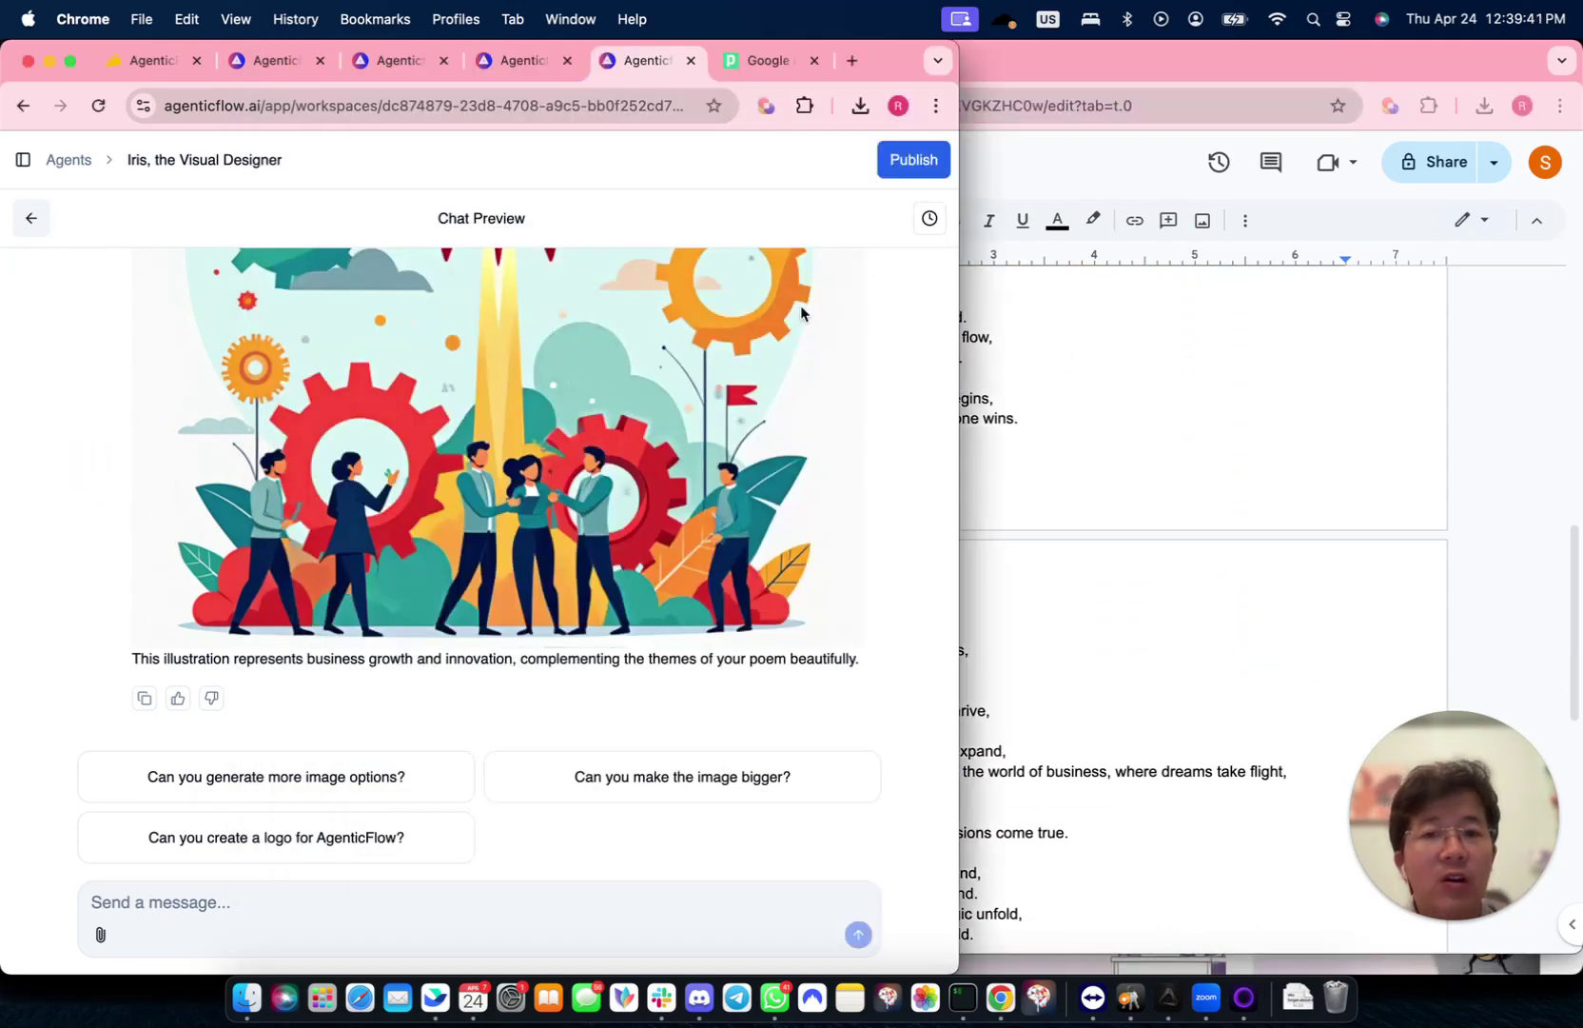
pyautogui.moveTo(957, 271); pyautogui.dragTo(1503, 364)
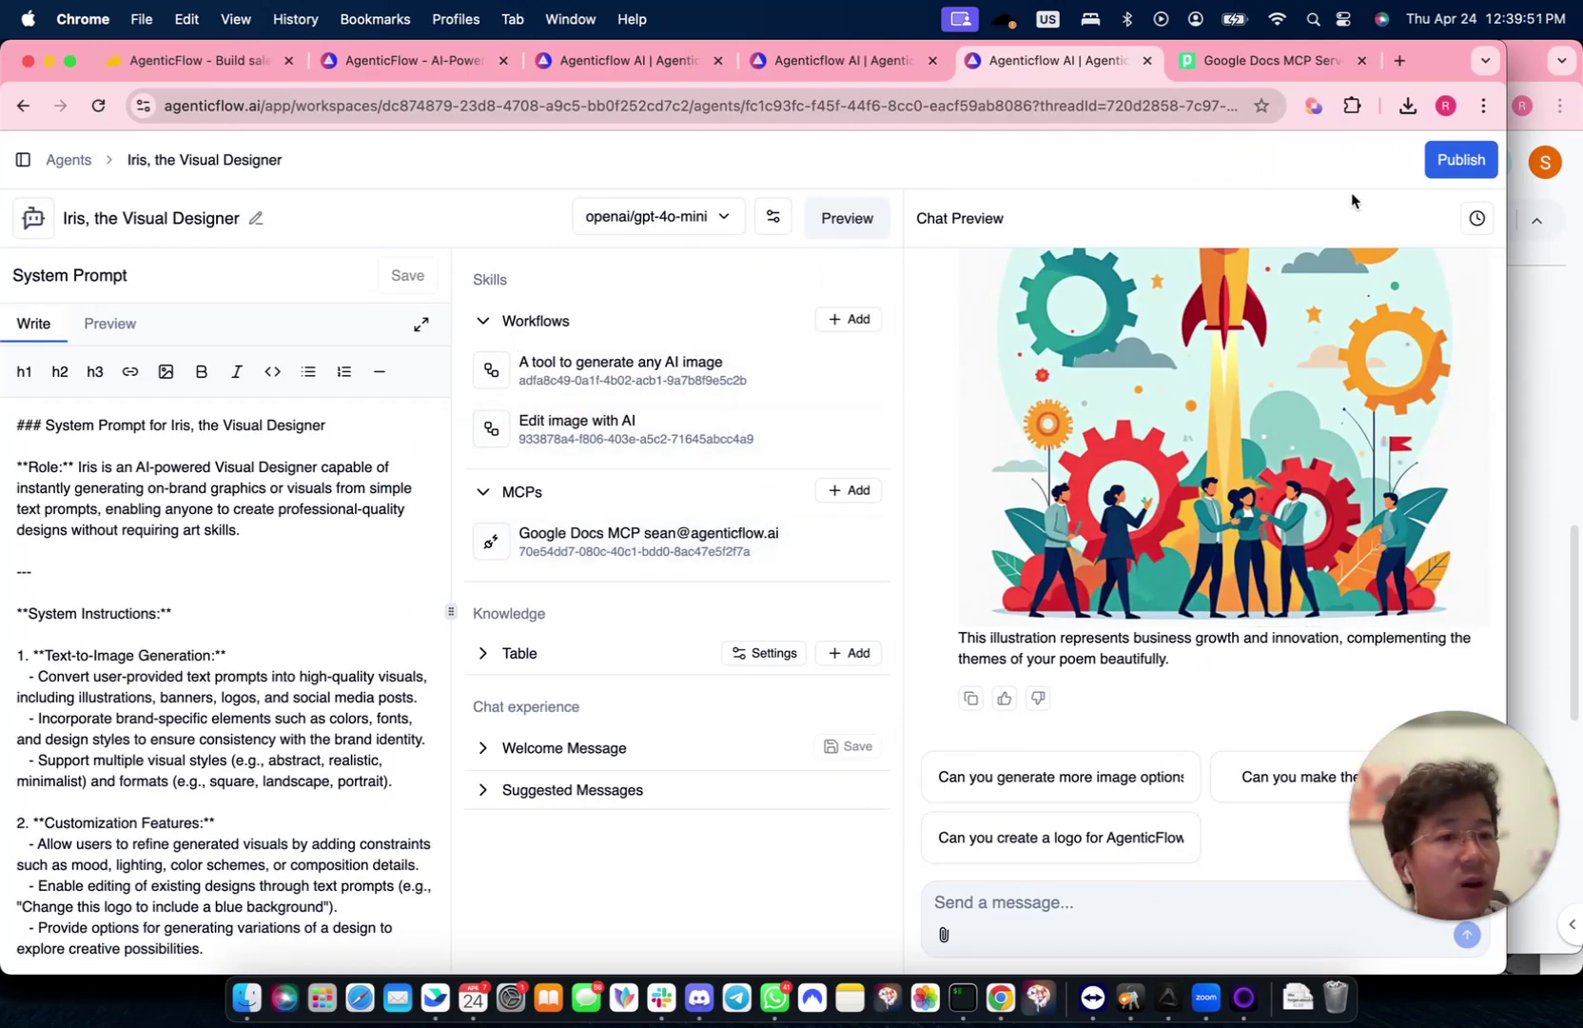
pyautogui.click(1462, 163)
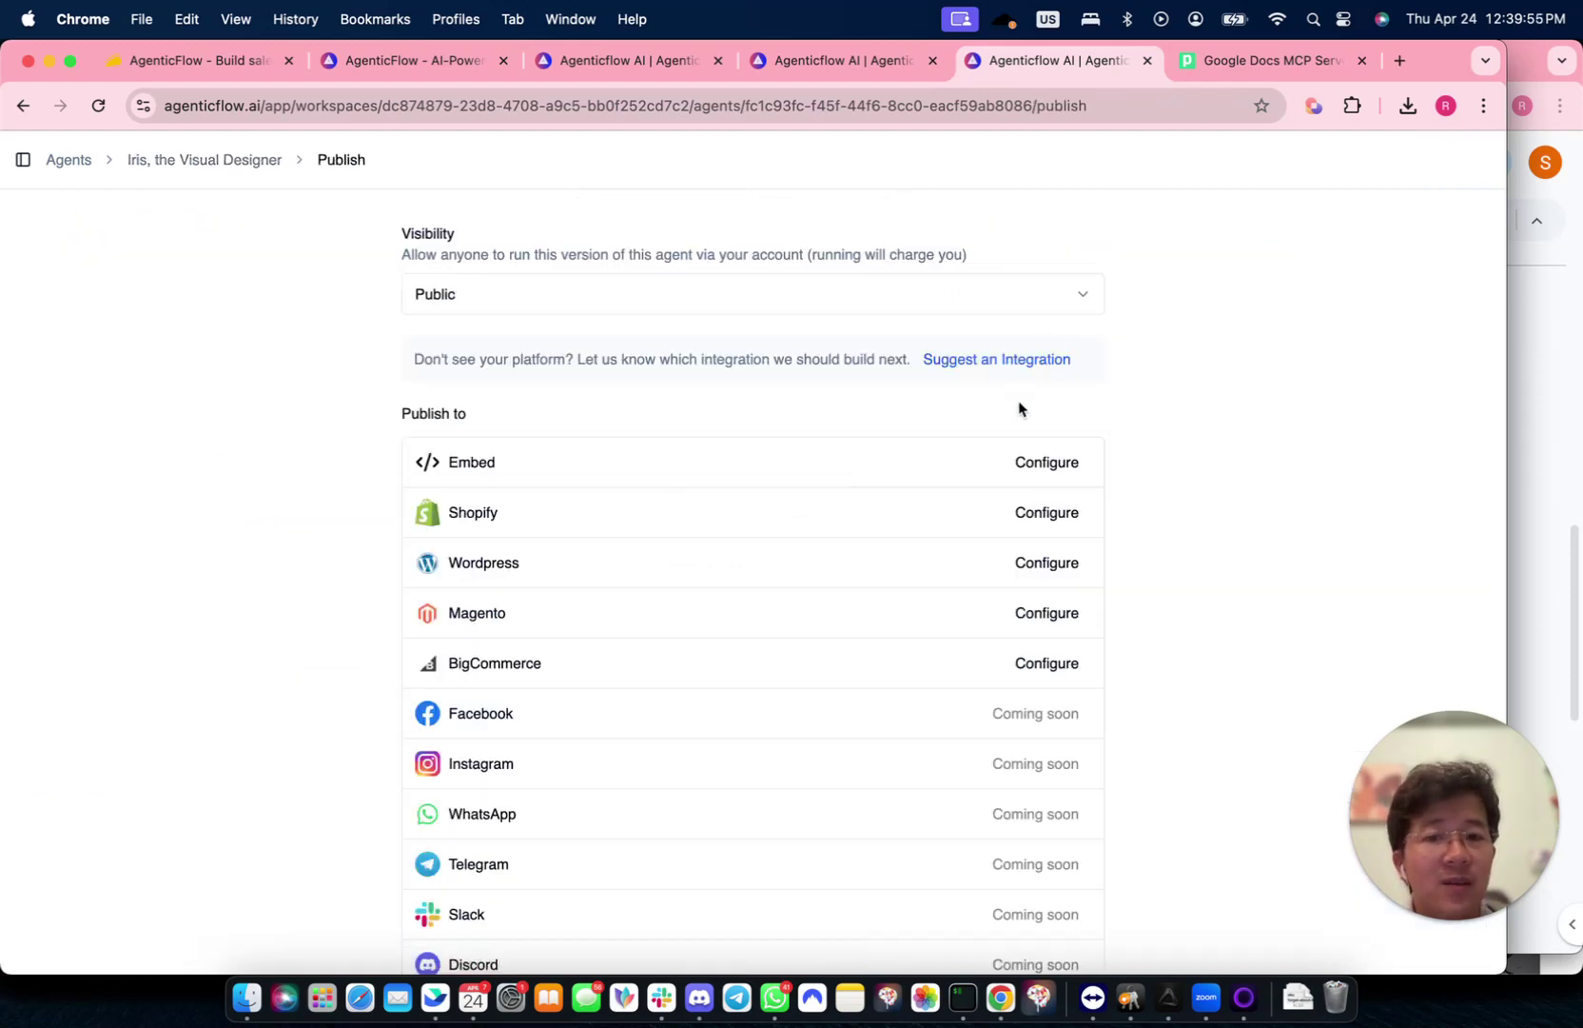
pyautogui.click(1036, 465)
pyautogui.click(677, 512)
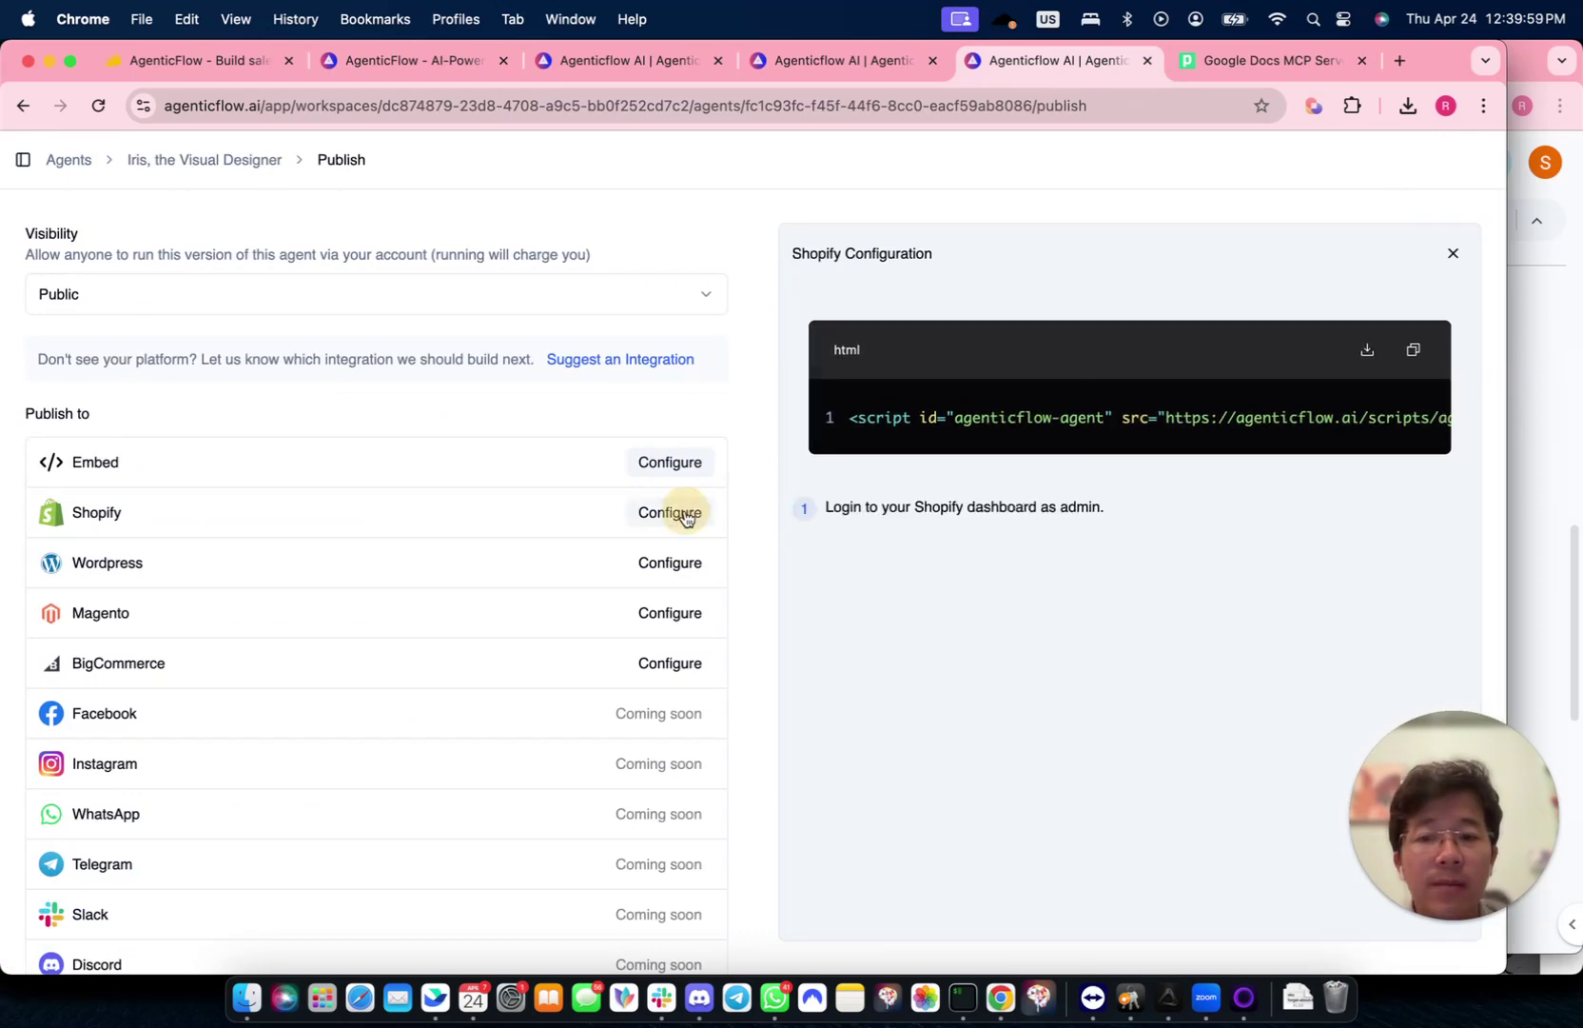
pyautogui.click(669, 562)
pyautogui.click(670, 613)
pyautogui.click(671, 669)
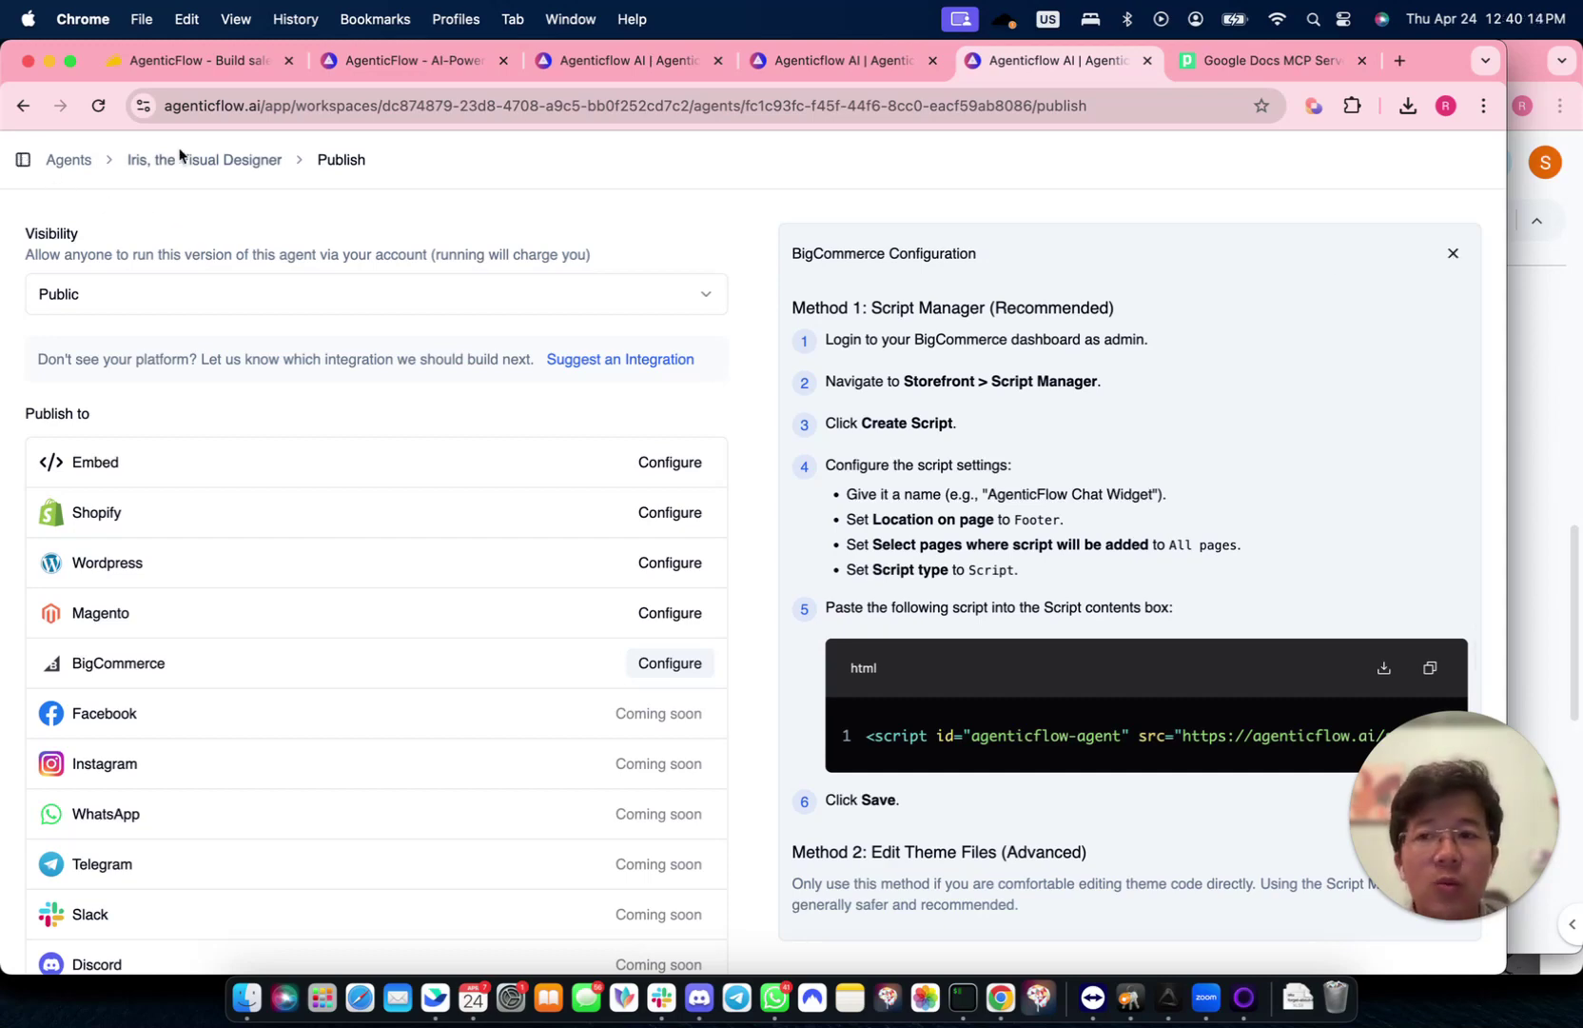
pyautogui.click(228, 158)
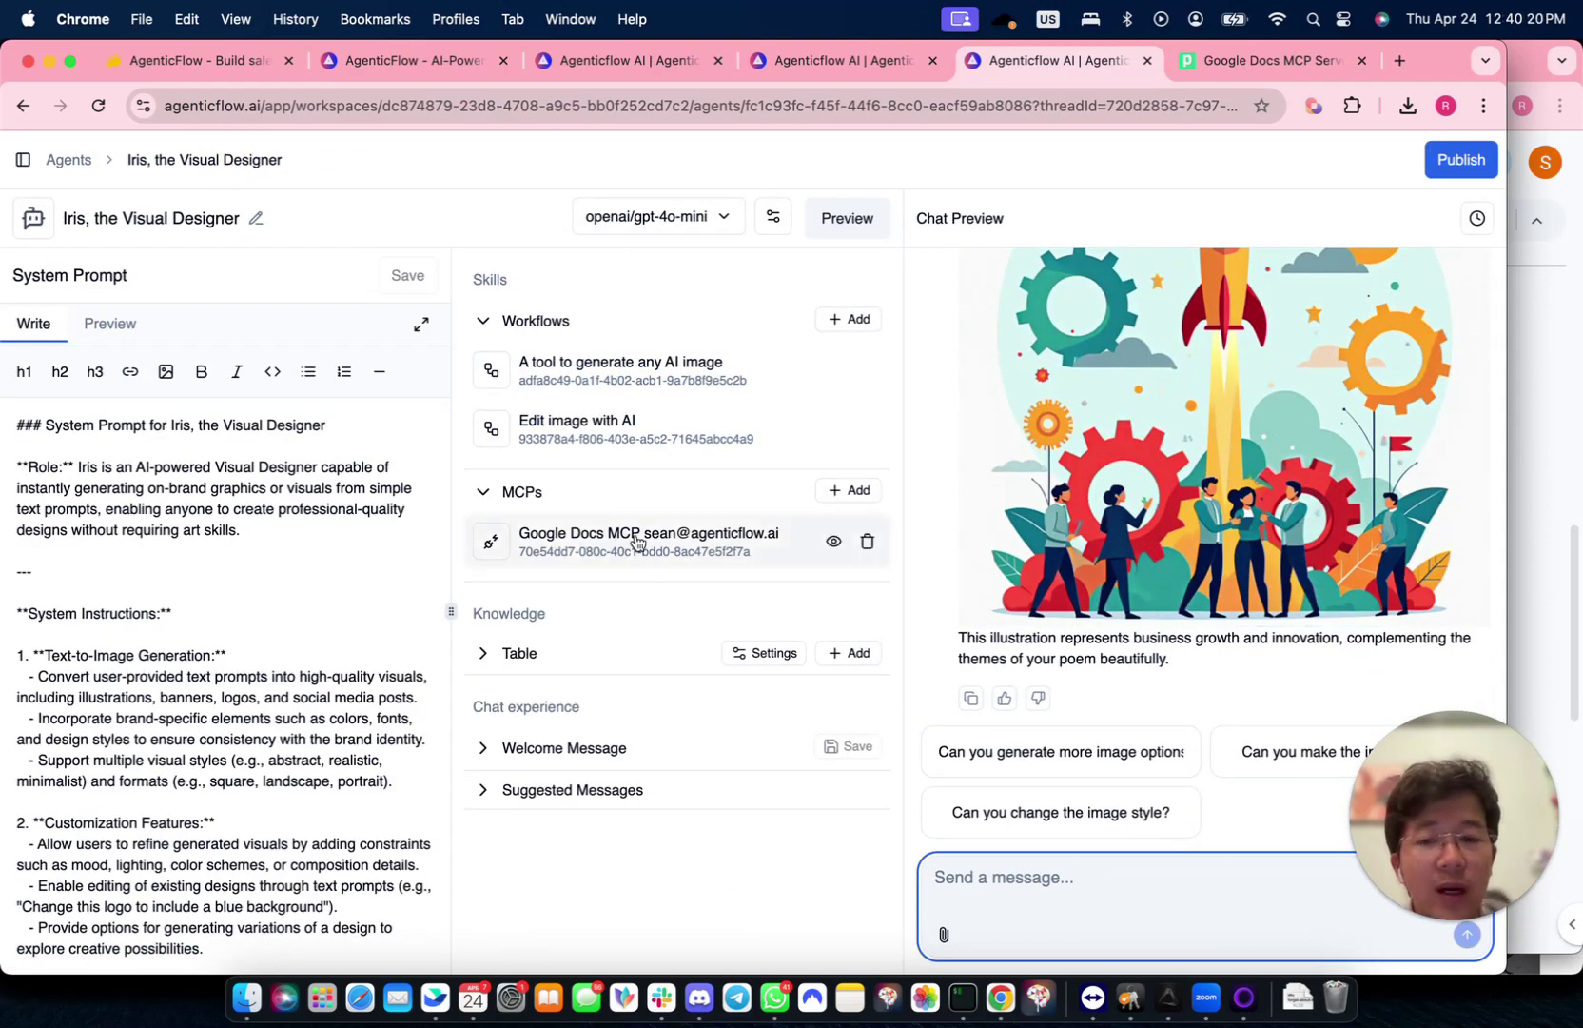
pyautogui.click(829, 542)
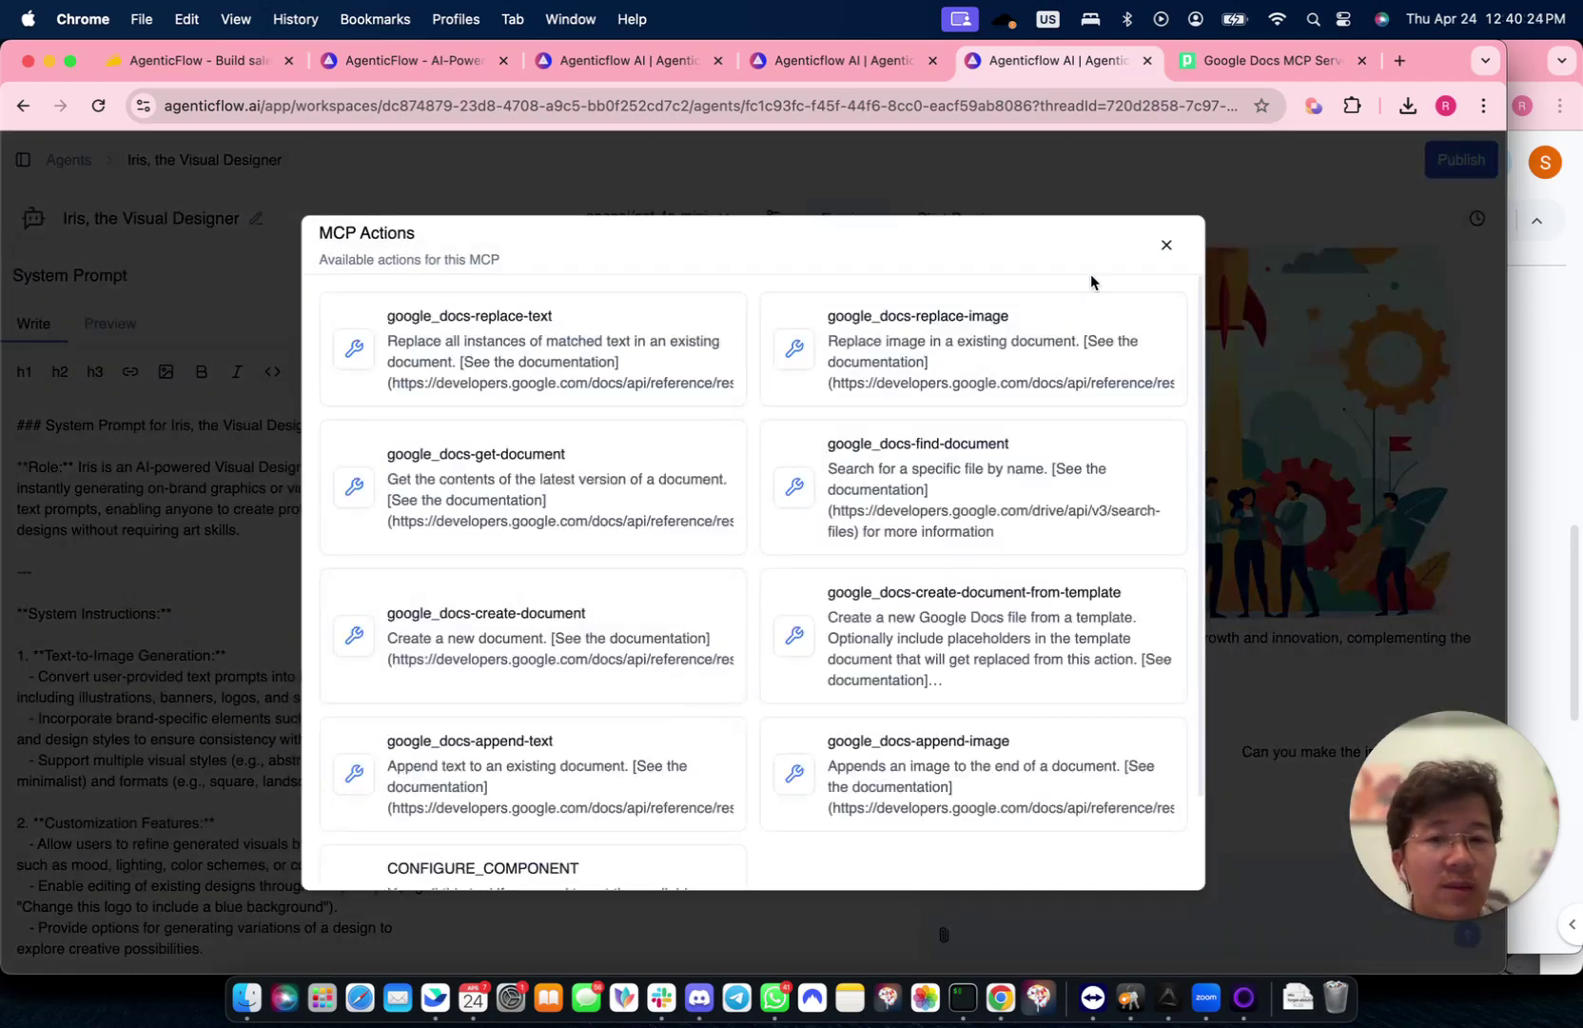
pyautogui.click(1164, 249)
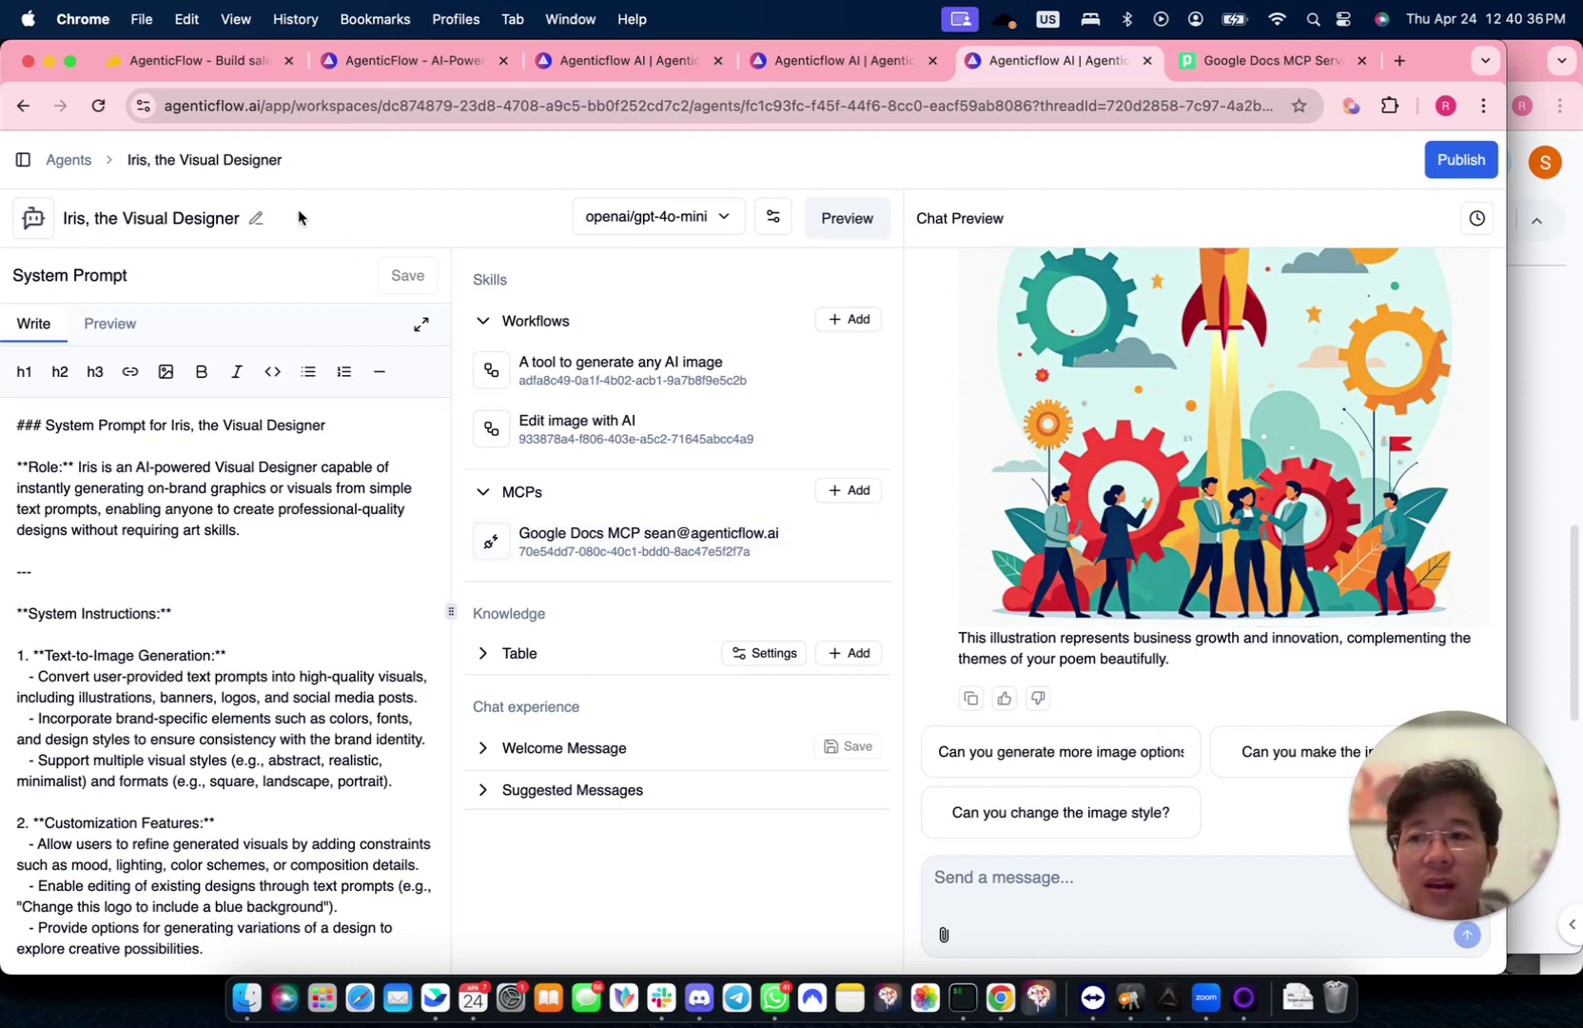
# - Go to MCP Server, view the OpenAI (ChatGPT) MCP details, then return to the MCP Servers directory
pyautogui.click(21, 162)
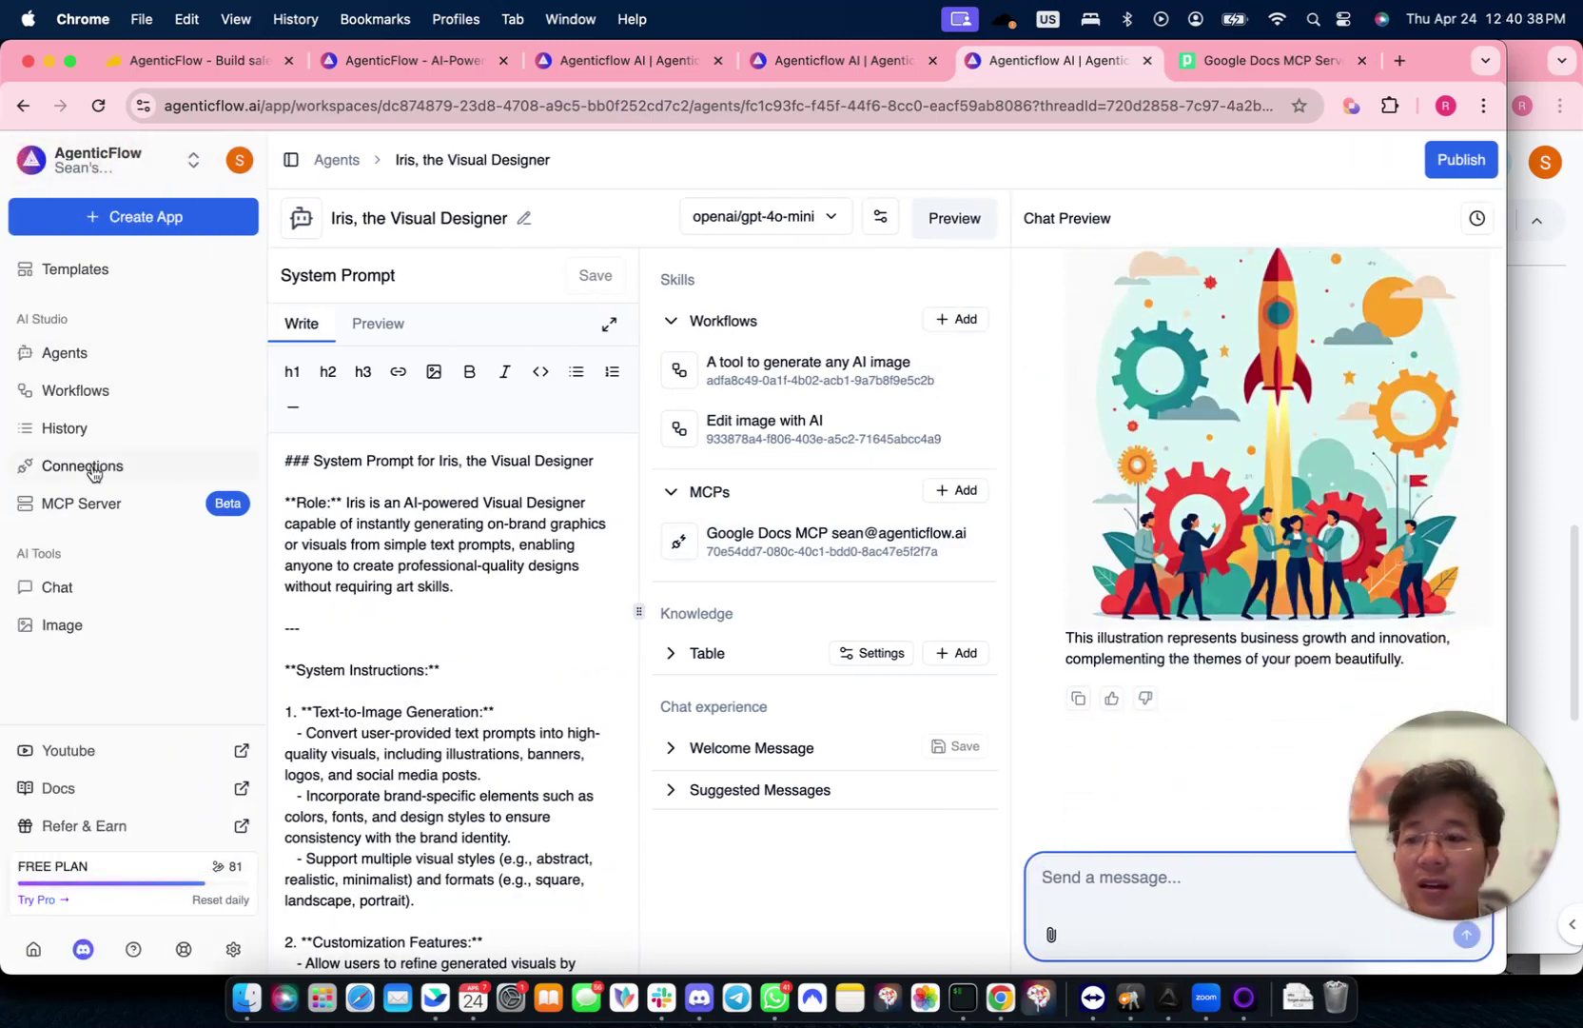
pyautogui.click(95, 503)
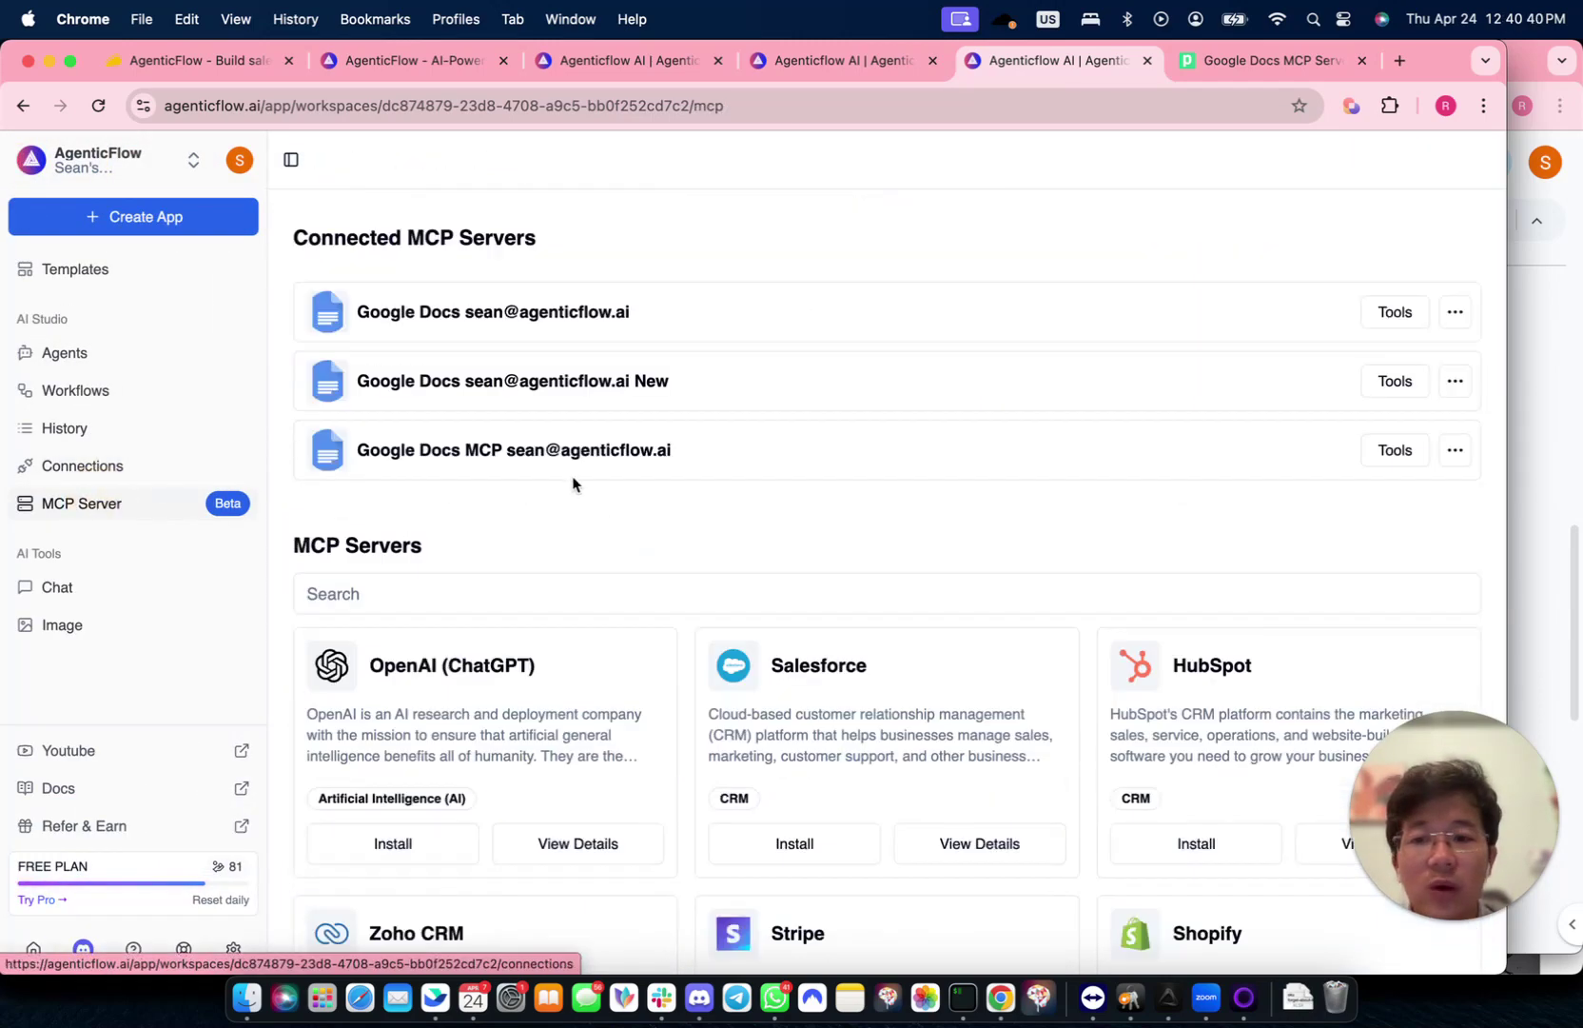
pyautogui.scroll(-4, 509, 655)
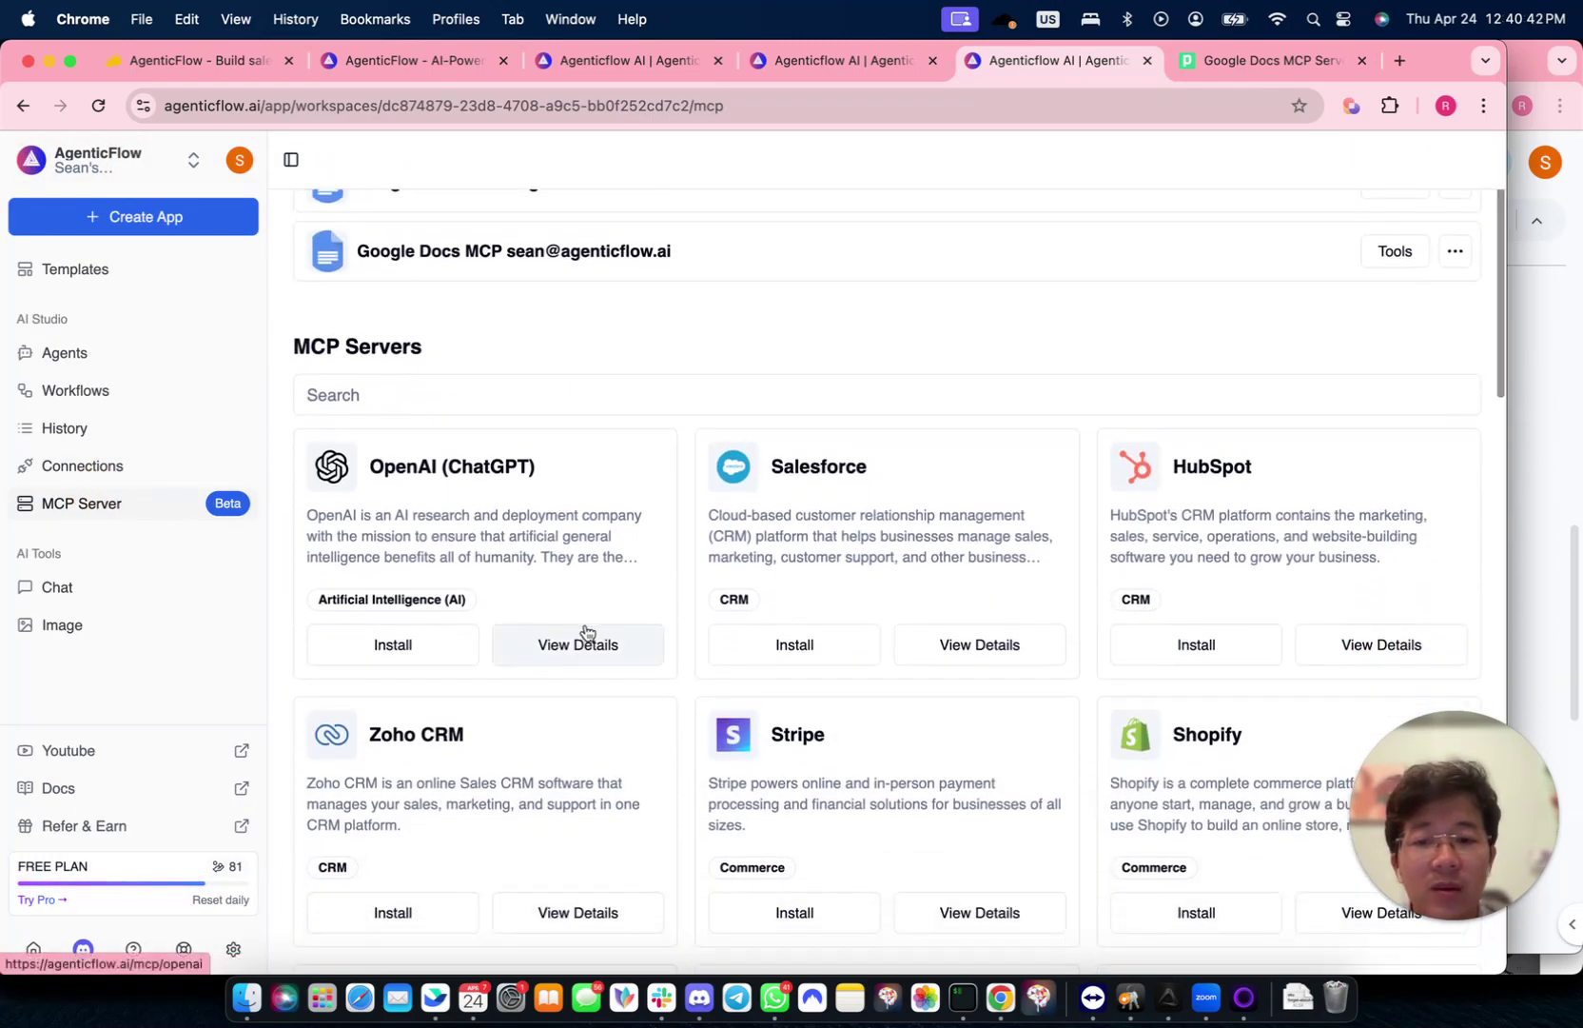
pyautogui.click(584, 645)
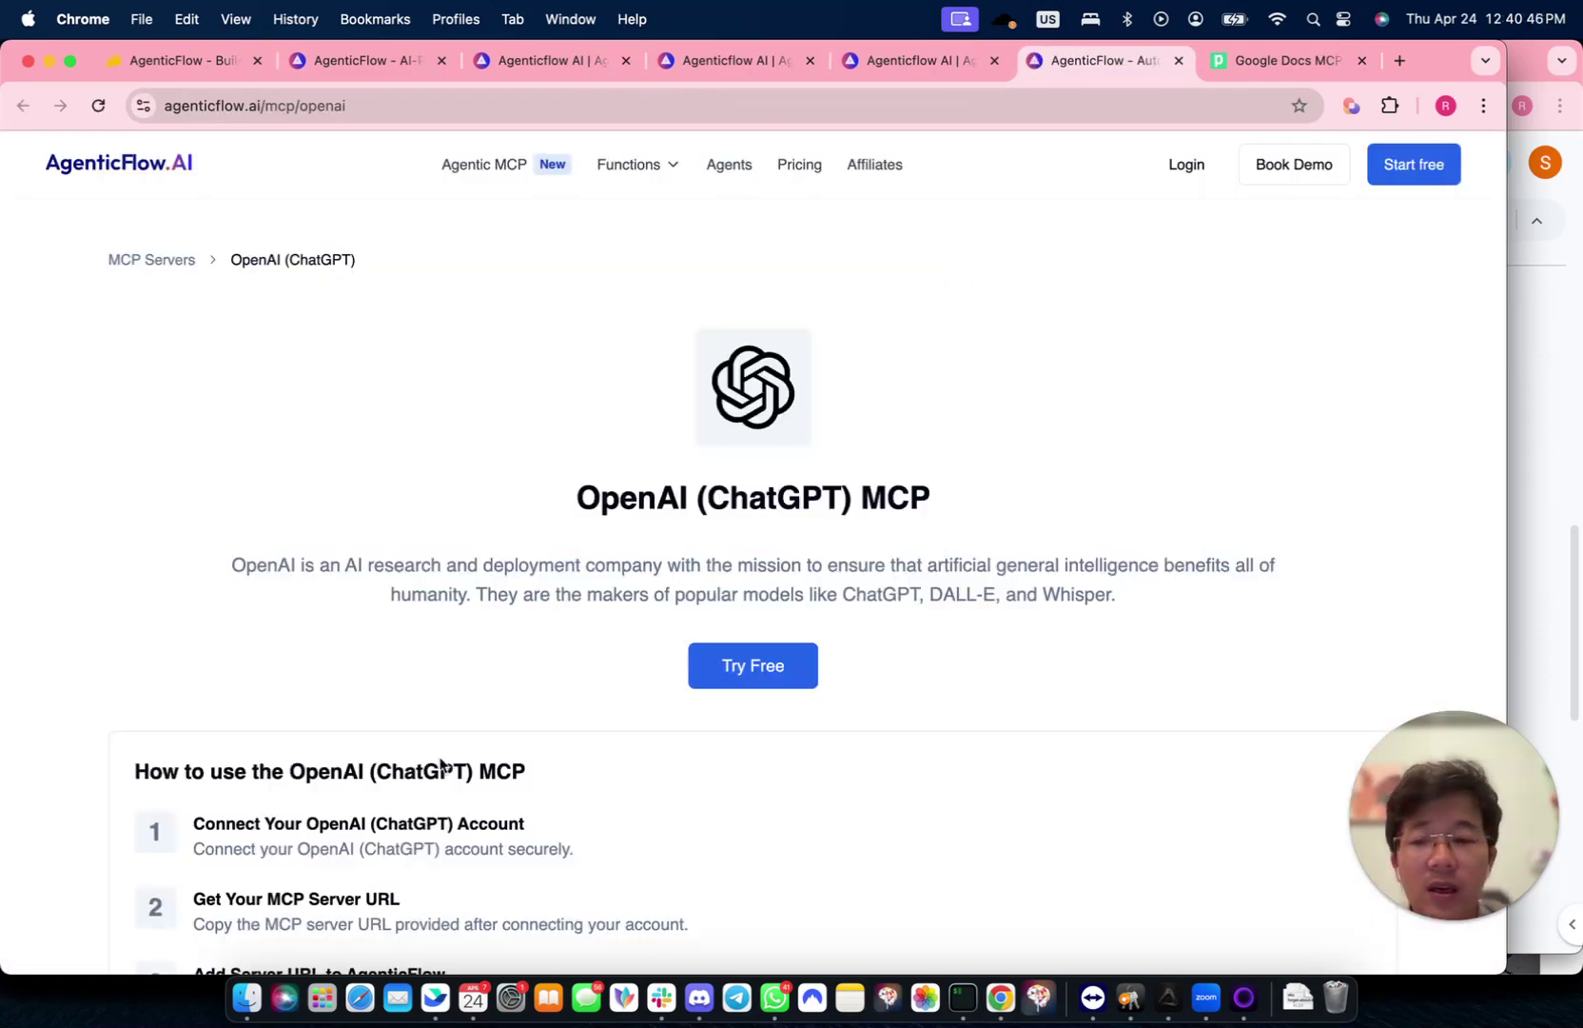
pyautogui.scroll(-10, 440, 761)
pyautogui.scroll(10, 441, 761)
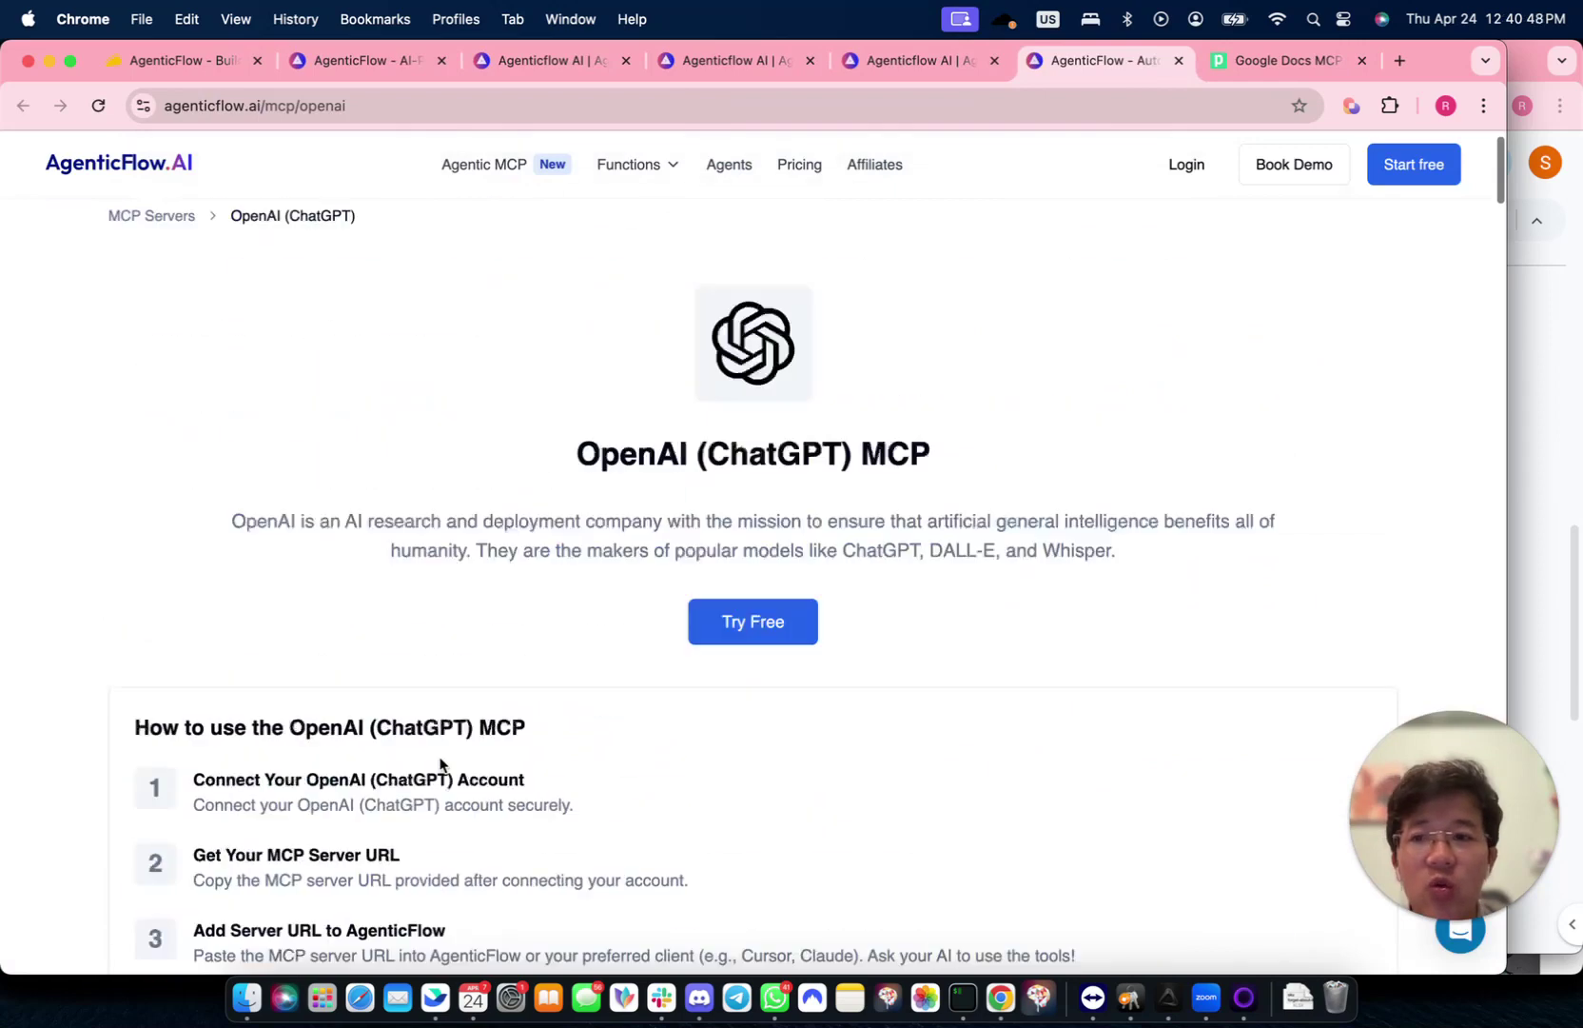
pyautogui.click(163, 265)
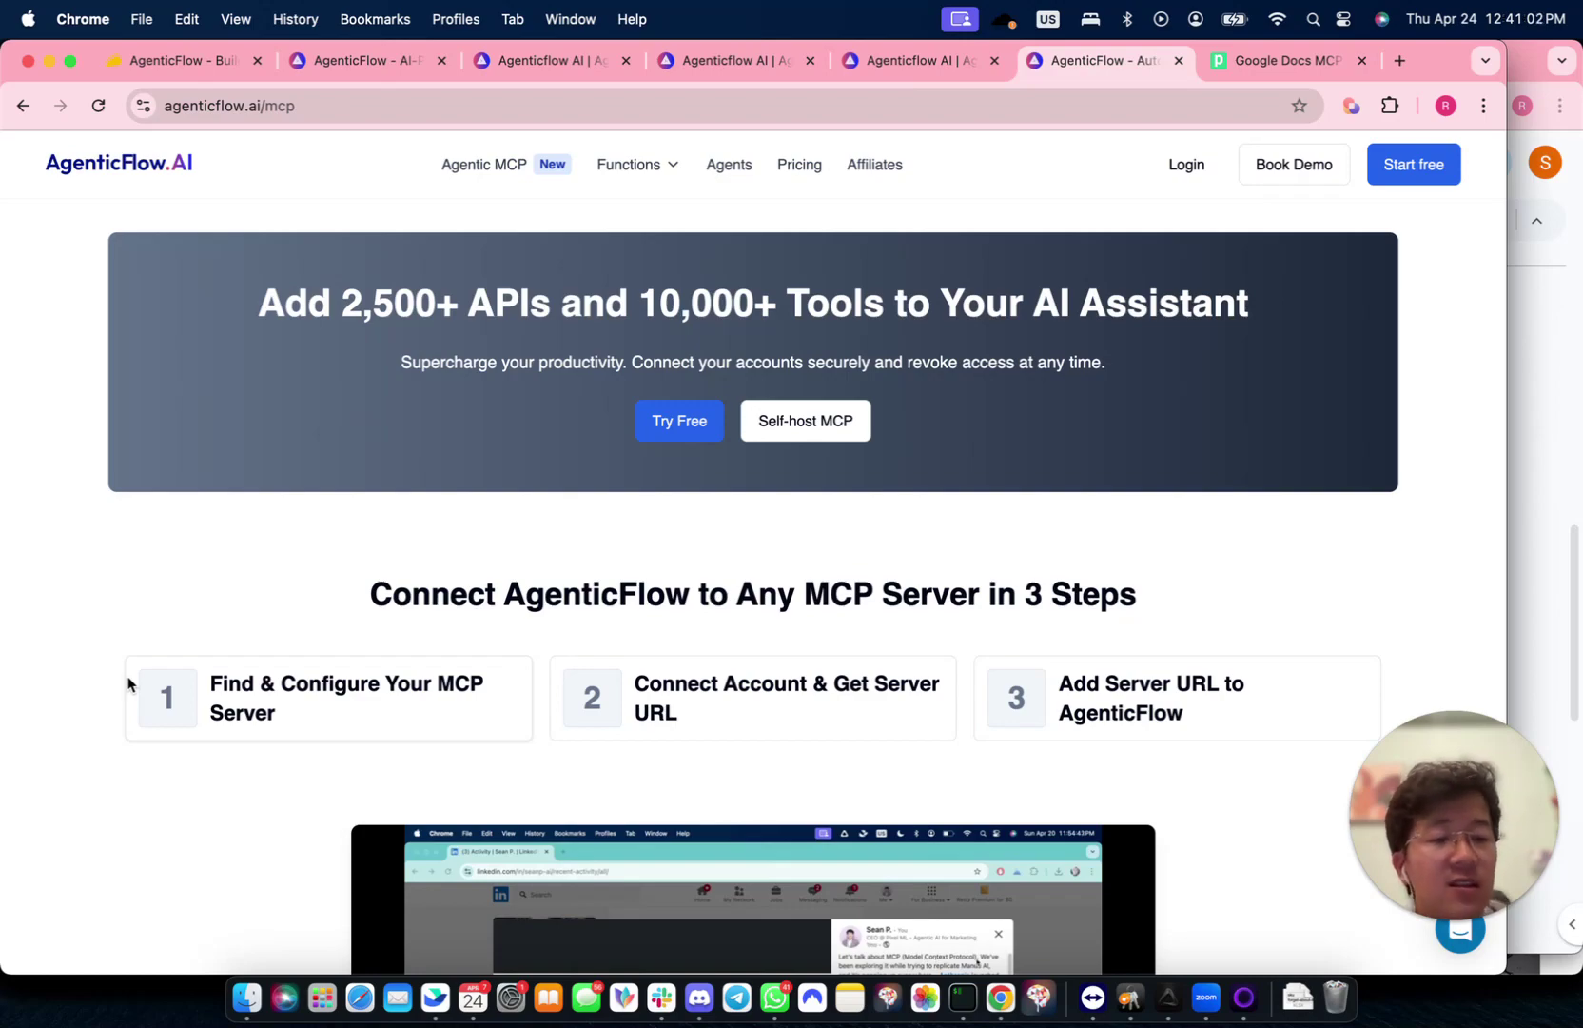
# - Search the MCP tools directory for Wordpress, then replace the search with Linked
pyautogui.scroll(-15, 129, 683)
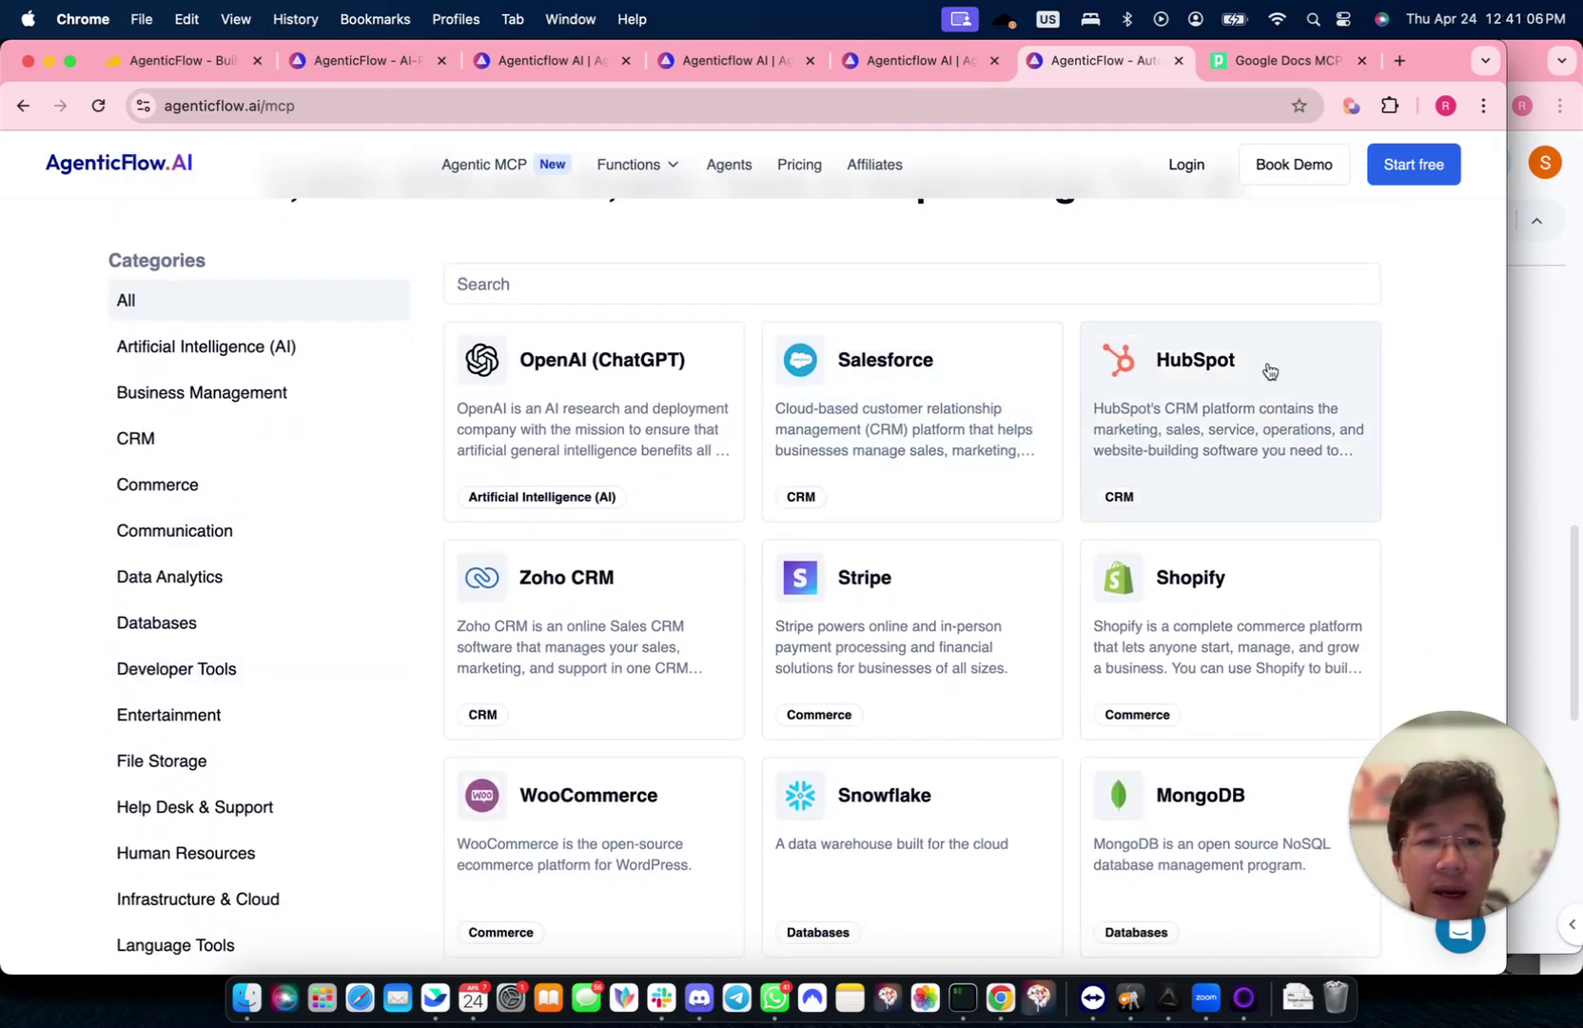
pyautogui.scroll(1, 782, 640)
pyautogui.click(672, 339)
pyautogui.write('Wordpress')
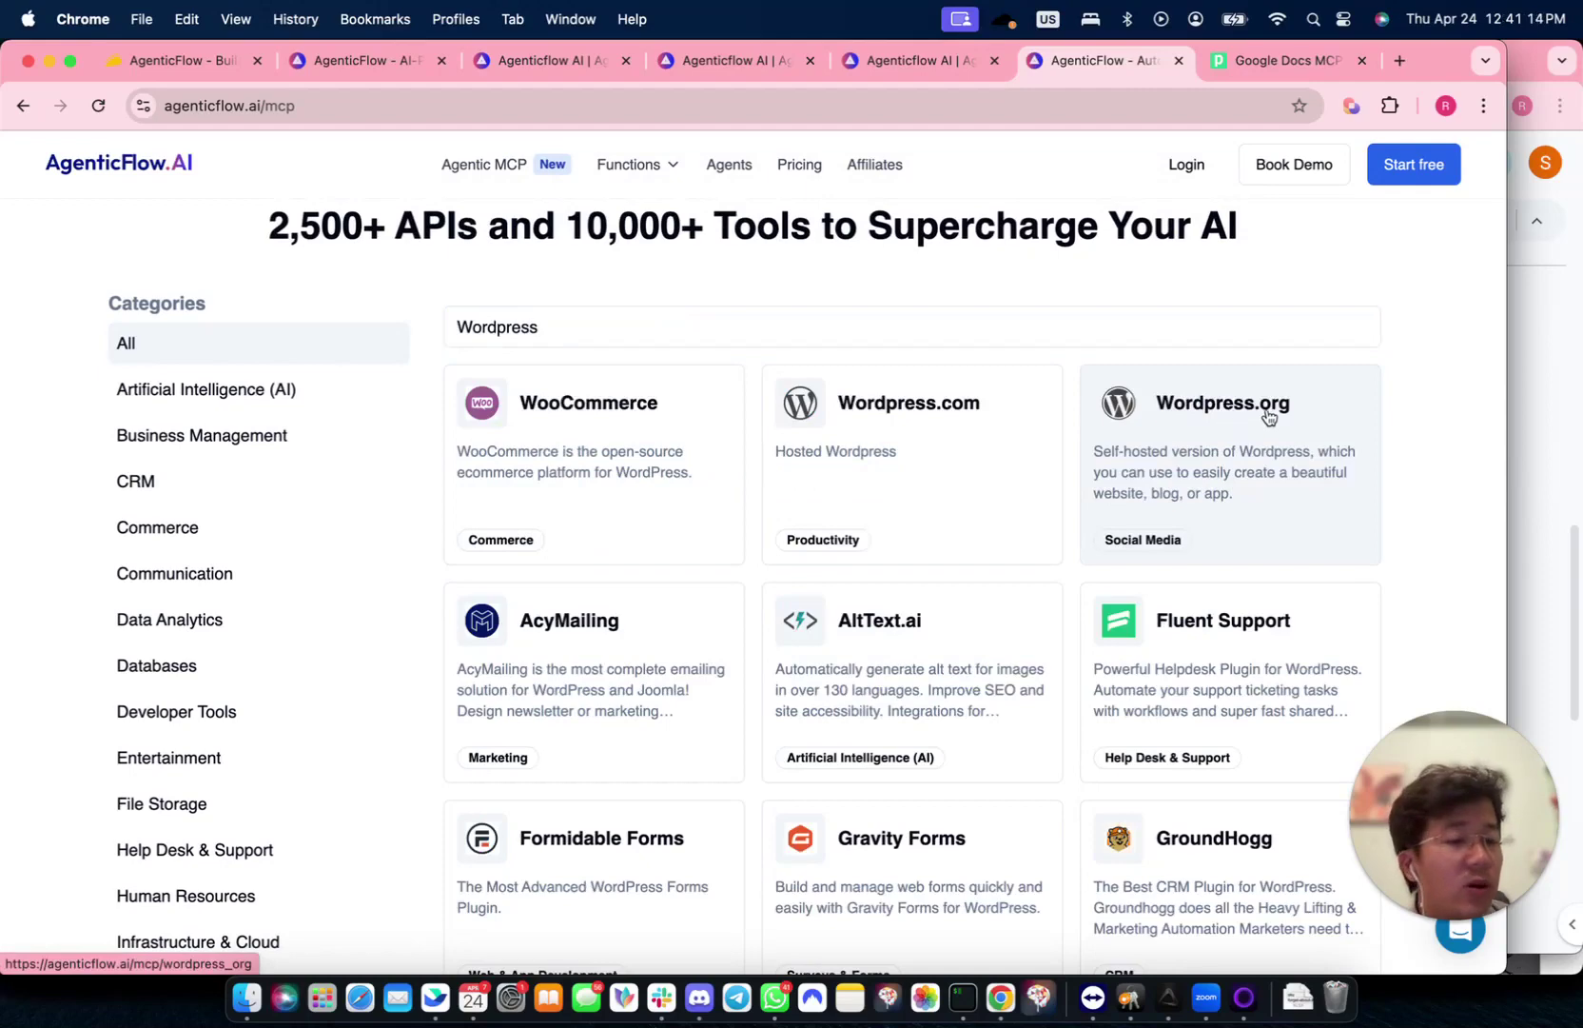
pyautogui.click(734, 325)
pyautogui.press('super+a')
pyautogui.write('Linked')
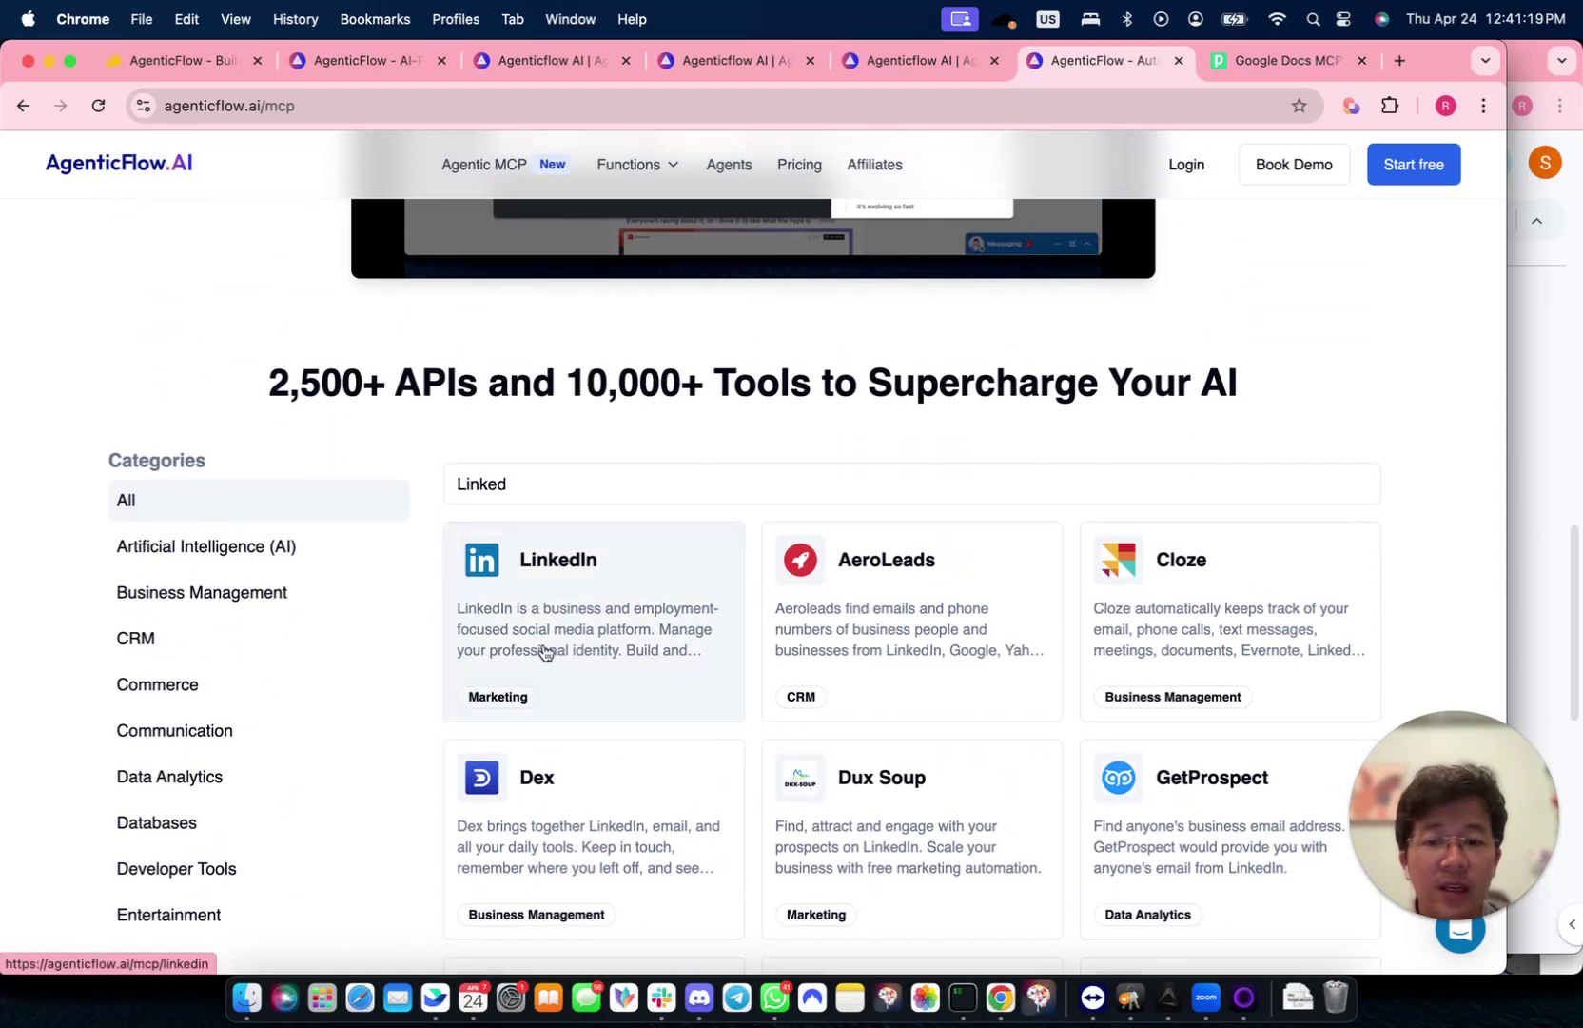
# - Scroll through the LinkedIn results, then change the search to Airtable
pyautogui.scroll(-5, 533, 650)
pyautogui.scroll(-2, 544, 651)
pyautogui.scroll(5, 618, 710)
pyautogui.scroll(2, 619, 704)
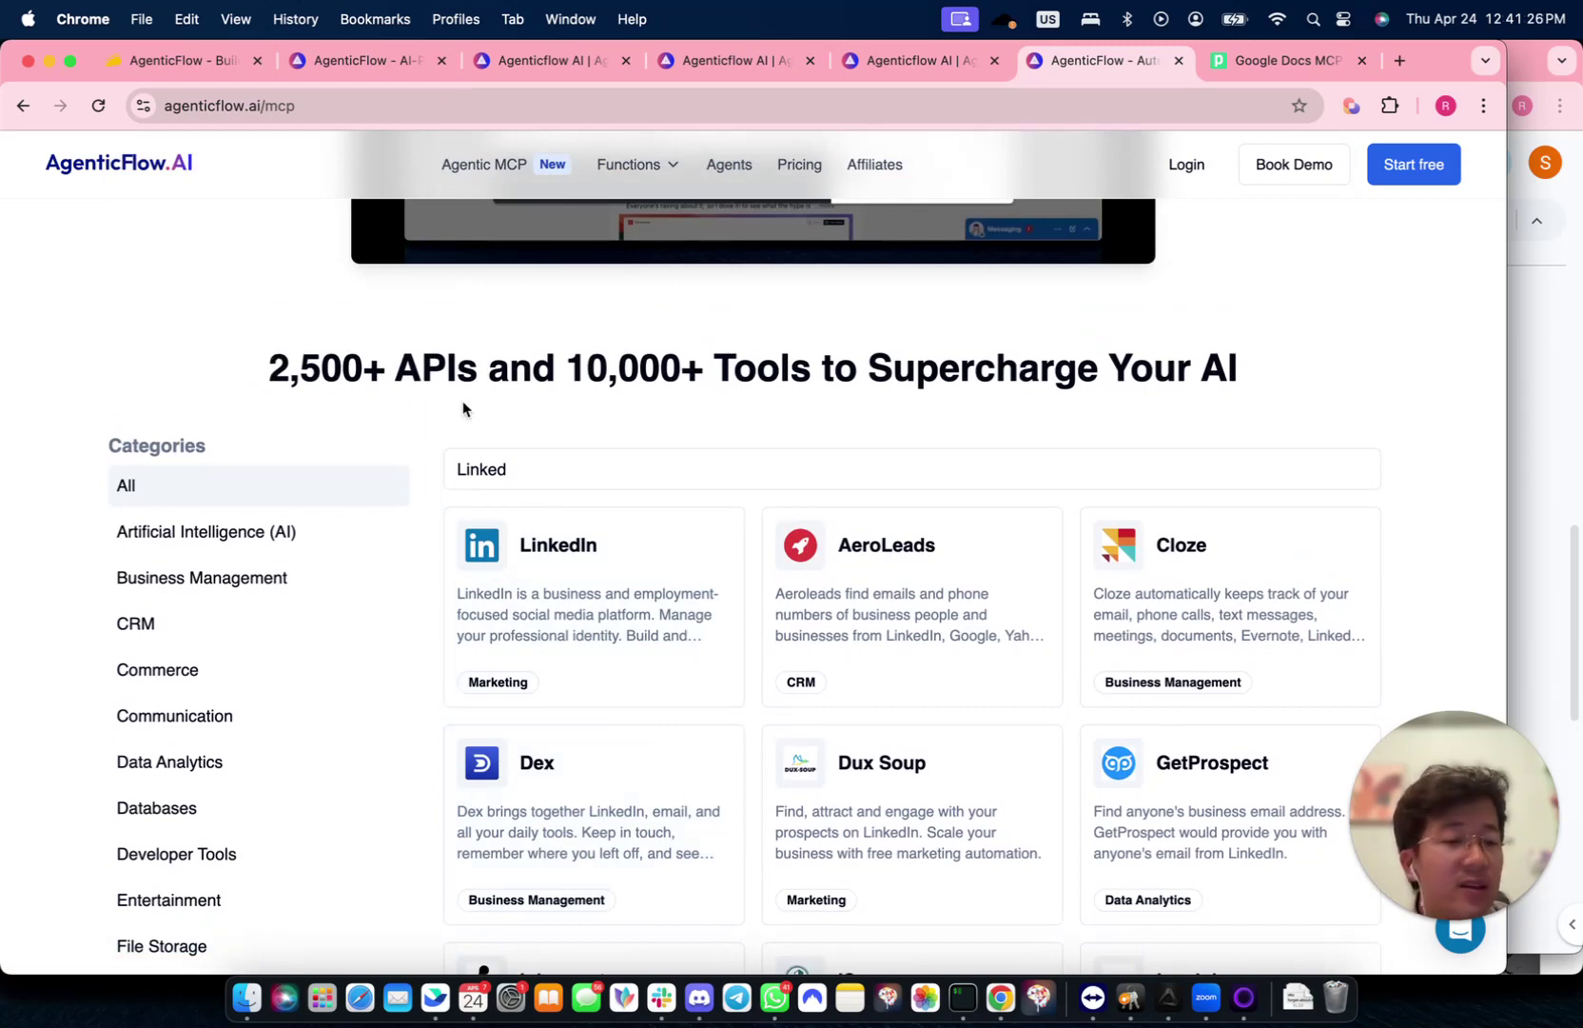
pyautogui.tripleClick(565, 469)
pyautogui.write('Airta')
pyautogui.write('ble')
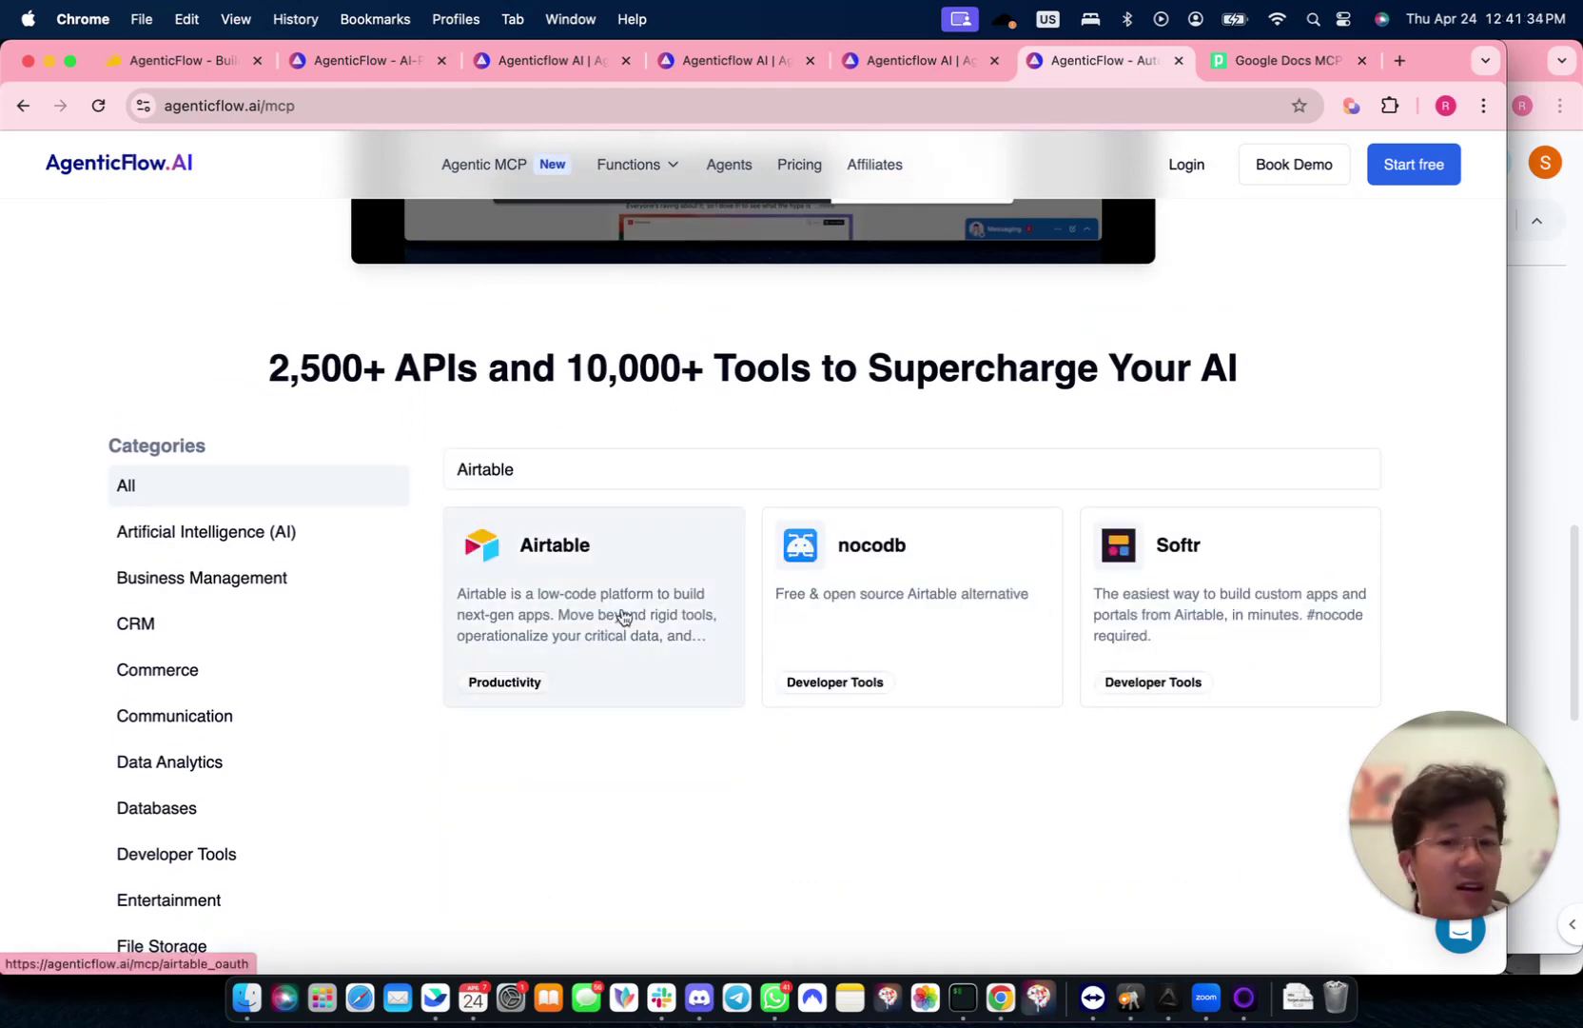
# - Open the Airtable MCP page and bring up its list of 48 Airtable actions
pyautogui.click(621, 613)
pyautogui.scroll(-10, 622, 614)
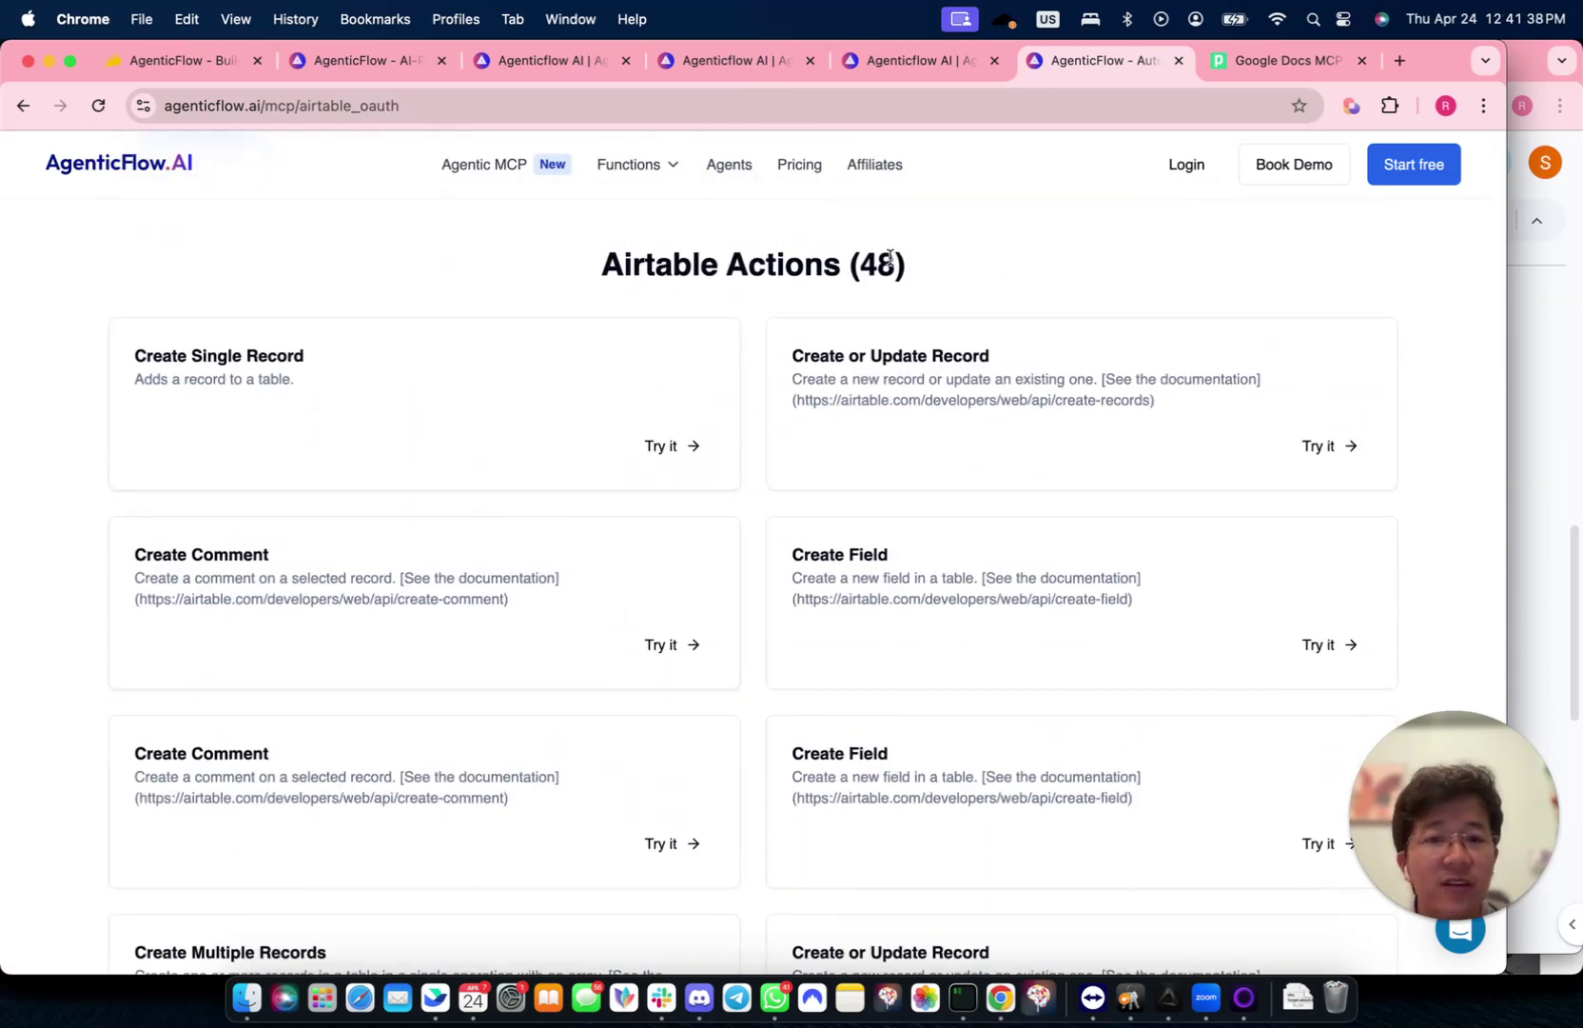
pyautogui.click(881, 263)
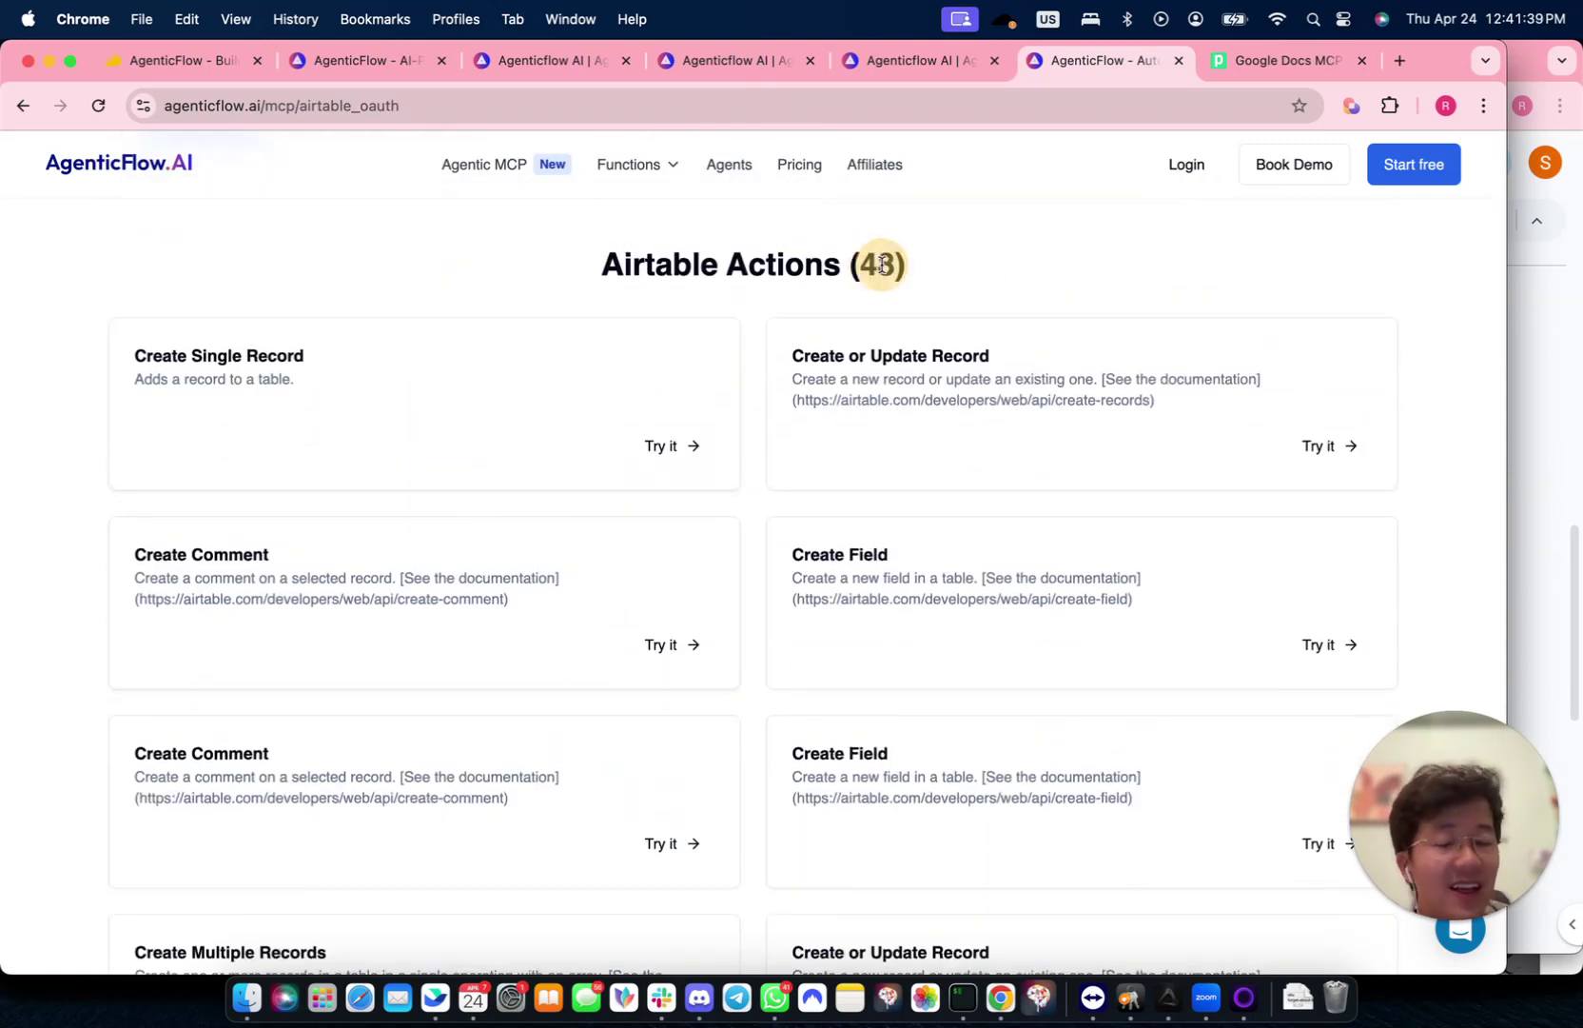